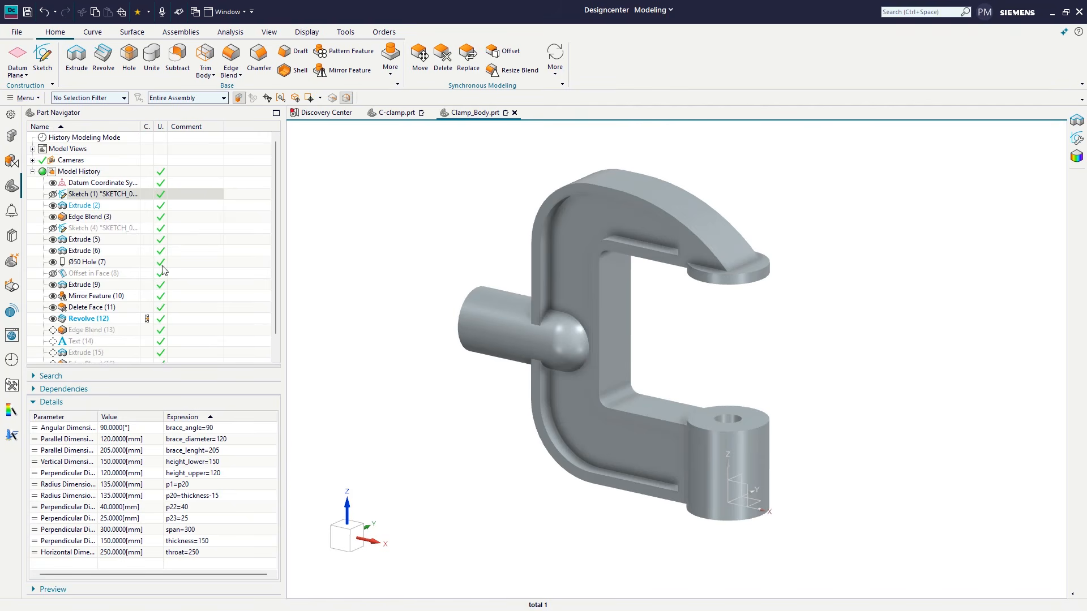
Step: In the Clamp_Body sketch parameters, set brace_angle to 120, brace_diameter to 180 and brace_lenght to 250
double_click(197, 430)
type("brace_angle=120")
key("Return")
double_click(202, 439)
type("180")
key("Return")
double_click(204, 451)
type("250")
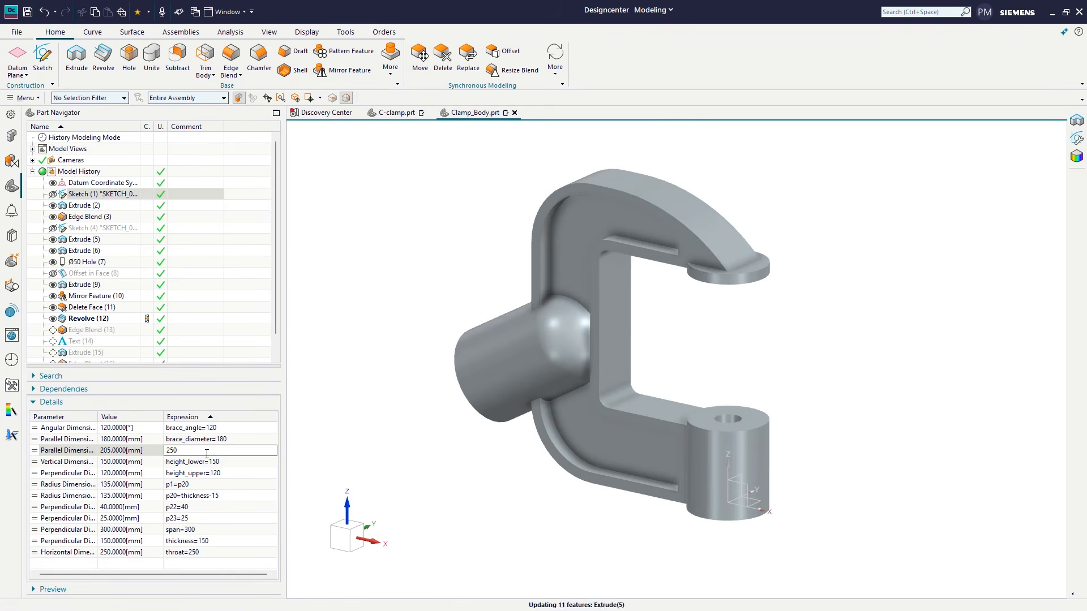
key("Return")
Step: Try brace_diameter values of 50 and 80 mm on the clamp body
double_click(204, 442)
type("50")
key("Return")
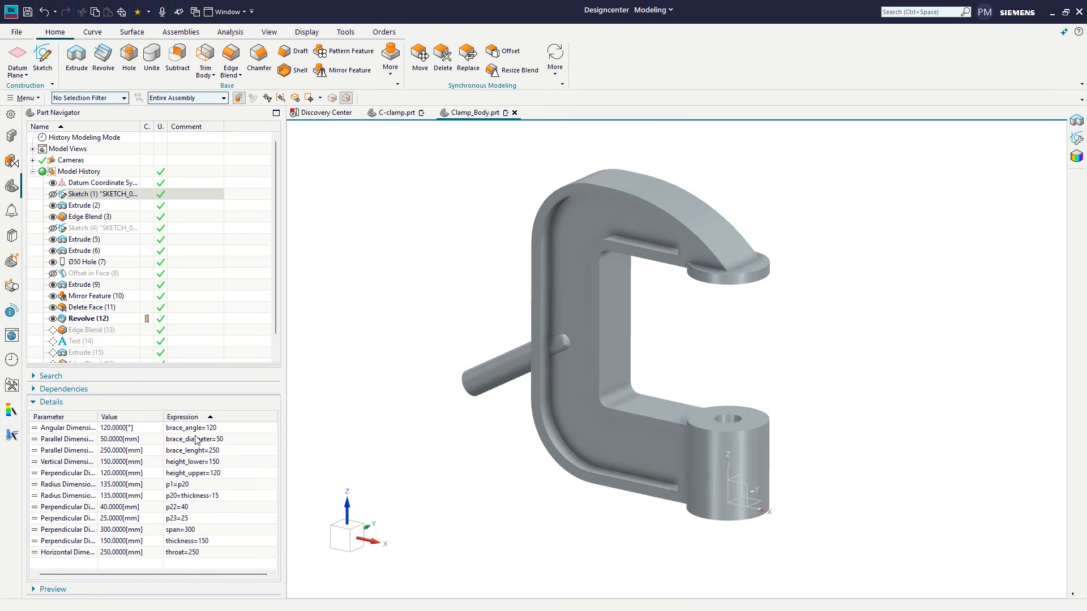
double_click(197, 440)
type("80")
key("Return")
Step: Set the clamp's span to 250 mm and its throat to 300 mm
double_click(193, 529)
type("250")
double_click(184, 553)
type("300")
key("Return")
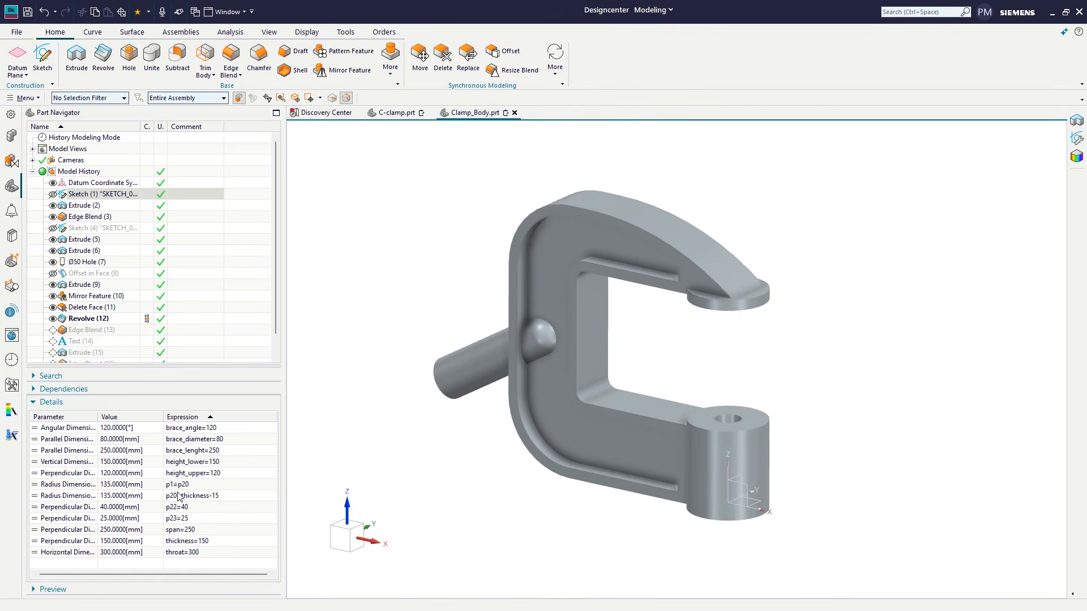
Step: Set height_lower to 130 mm and the clamp's span to 300 mm
double_click(196, 463)
type("130")
key("Return")
double_click(187, 531)
type("300")
key("Return")
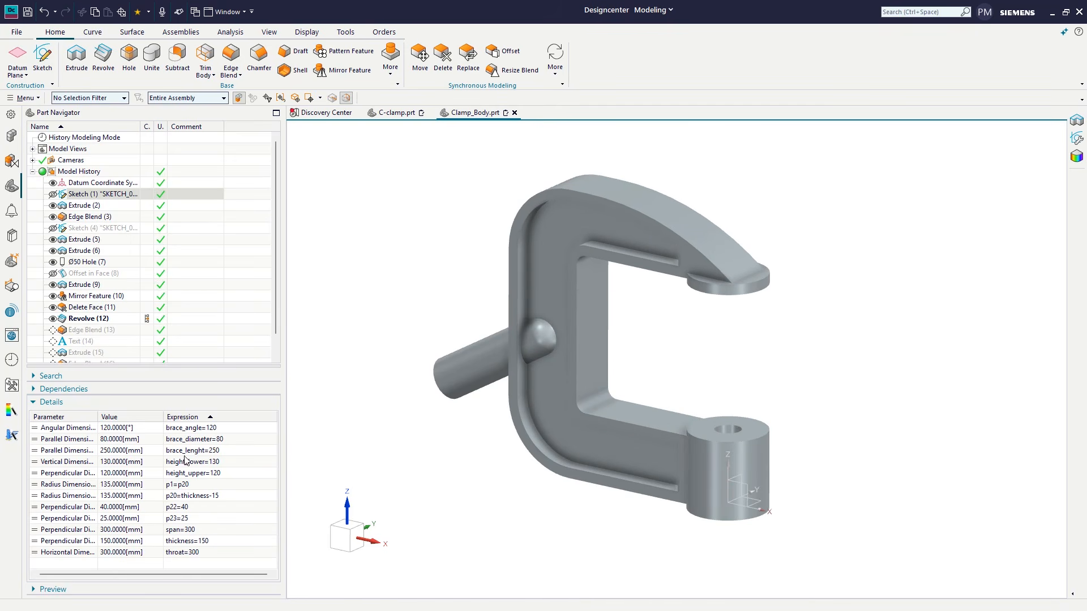
Step: Set brace_lenght to 300 mm and brace_diameter to 100 mm
double_click(183, 450)
type("300")
key("Return")
double_click(198, 440)
type("100")
key("Return")
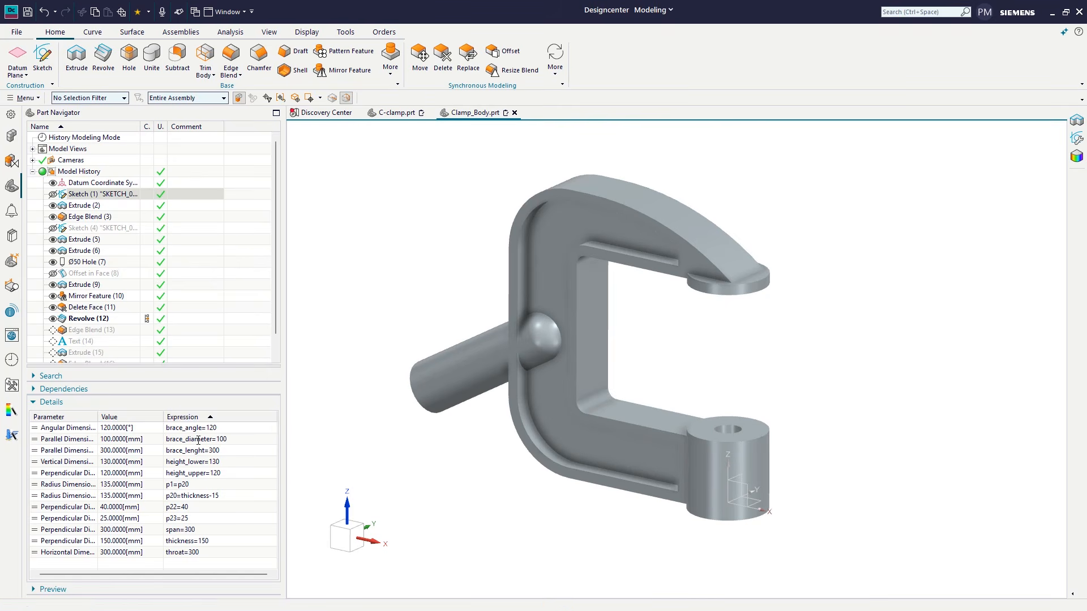
Step: Try brace_angle values of 80 and 60 degrees
double_click(195, 429)
type("80")
key("Return")
double_click(193, 426)
type("60")
key("Return")
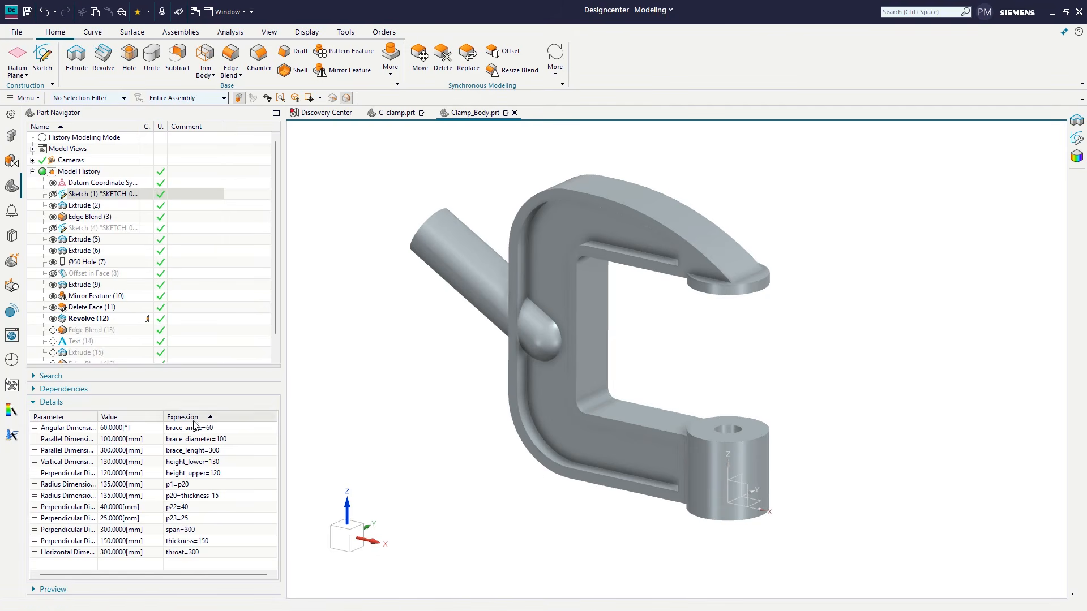
Step: Set brace_diameter to 120 mm and brace_angle to 120 degrees
double_click(191, 440)
type("120")
key("Return")
double_click(199, 429)
type("120")
key("Return")
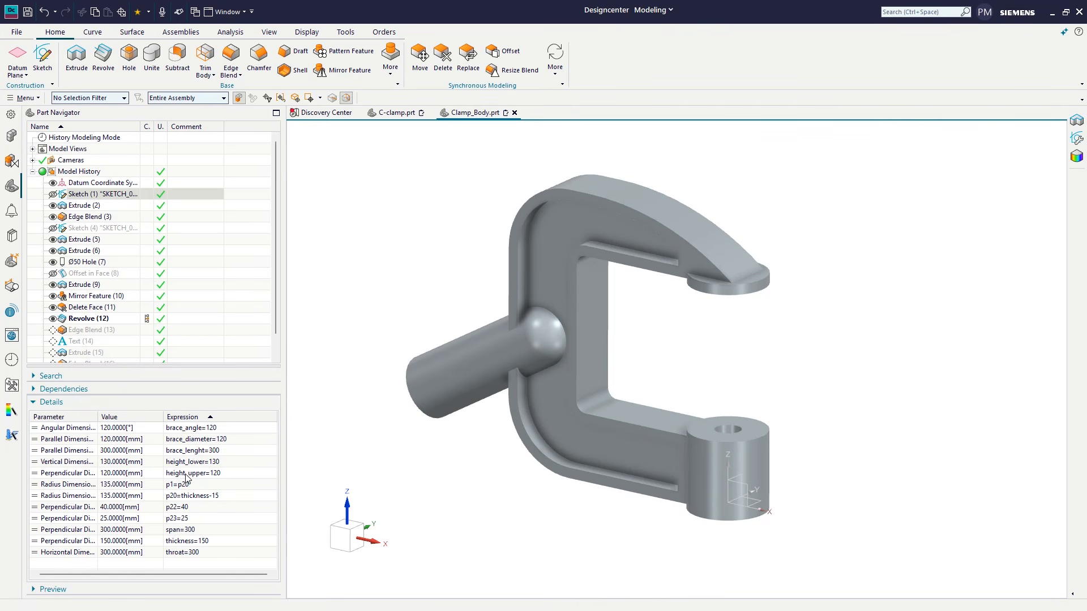
Step: Set the throat to 300 mm, height_lower to 150 mm and brace_lenght to 200 mm
double_click(188, 551)
type("300")
key("Return")
double_click(190, 463)
type("150")
key("Return")
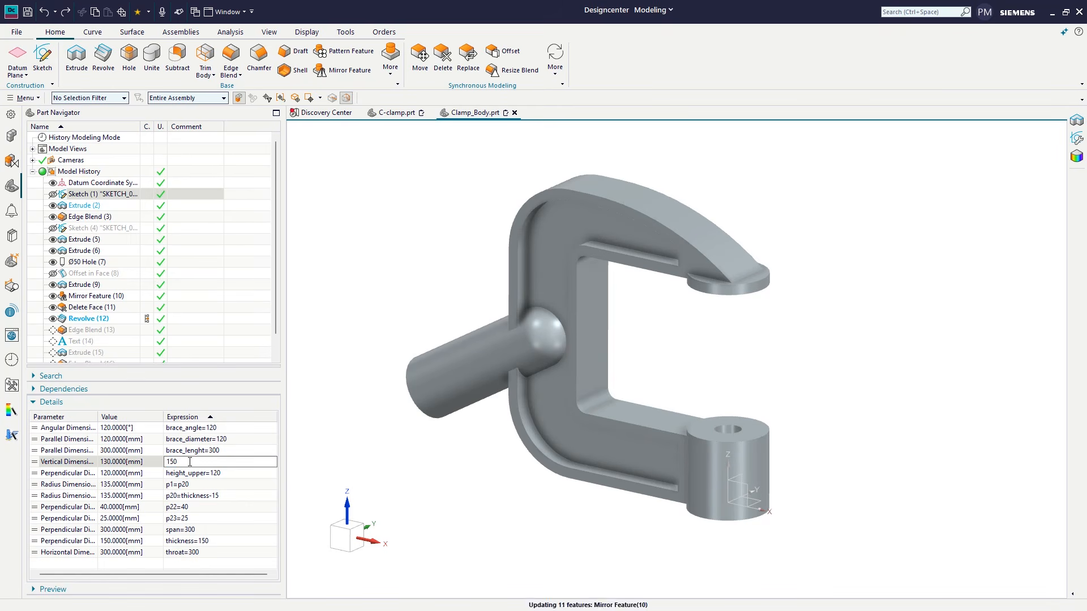
double_click(187, 453)
type("200")
key("Return")
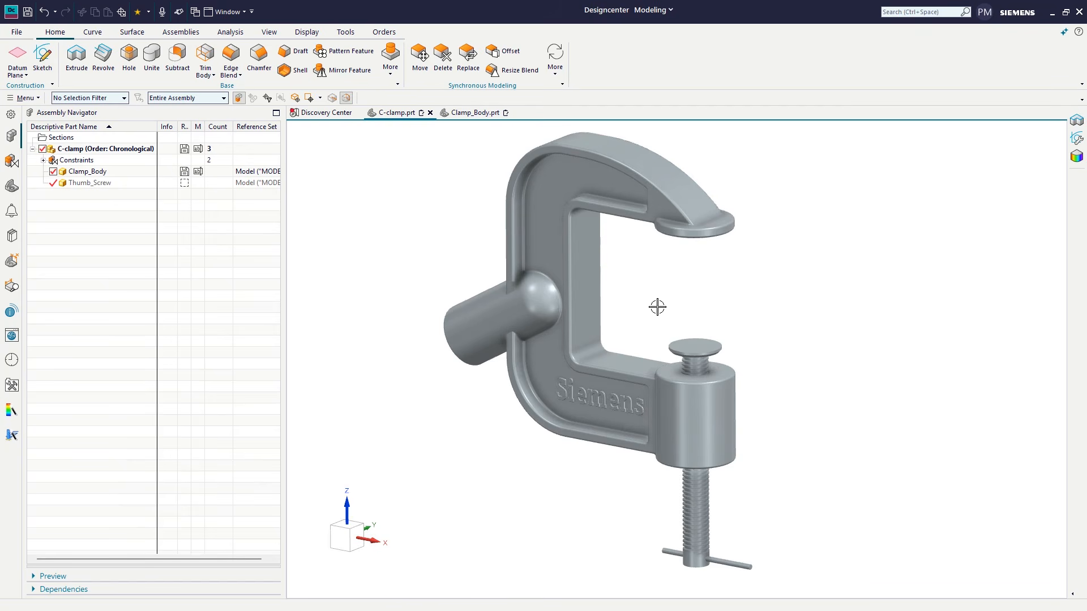
Step: In Clamp_Body's profile sketch, slightly reduce the brace angle and set the span to 290 mm and height_upper to 135 mm
mouse_move(653, 304)
middle_mouse_down()
mouse_move(655, 279)
mouse_move(618, 291)
mouse_move(477, 289)
mouse_move(651, 295)
mouse_move(647, 325)
mouse_move(648, 311)
middle_mouse_up()
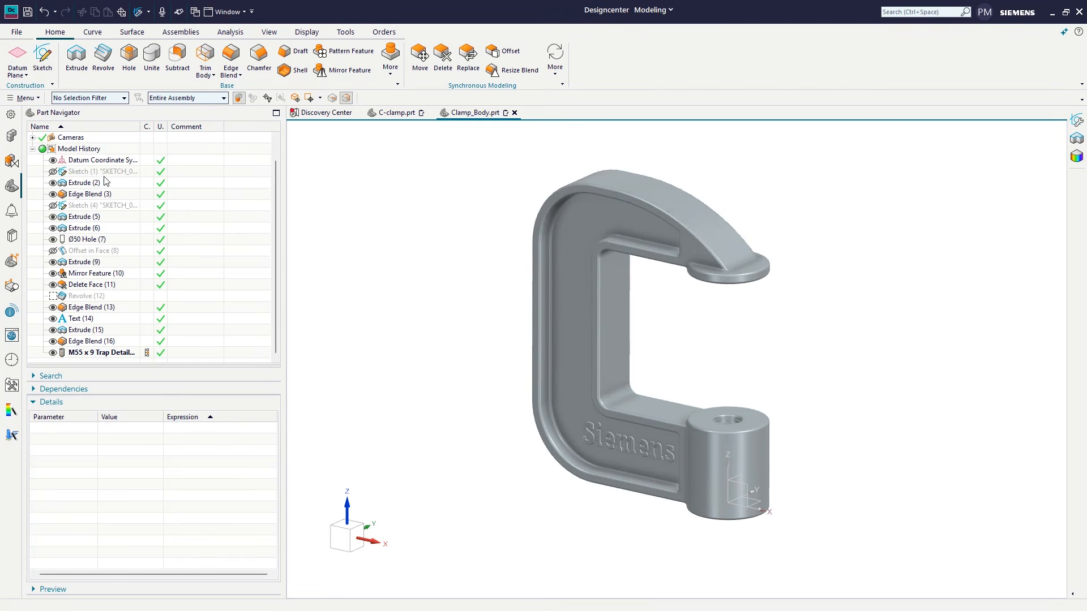
double_click(104, 171)
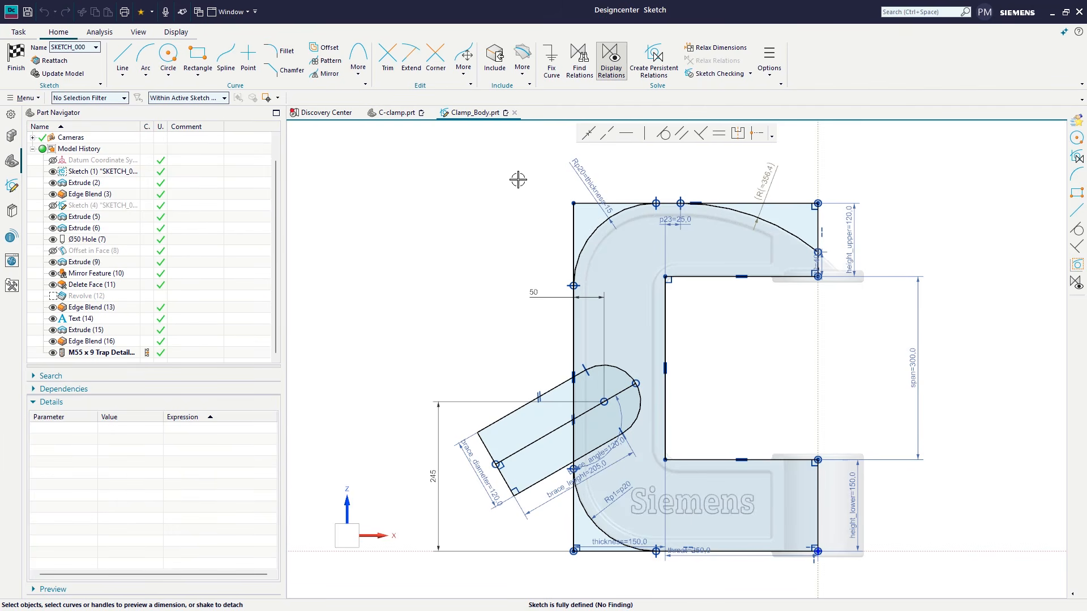
left_click(620, 408)
mouse_move(617, 396)
left_mouse_down()
mouse_move(617, 420)
mouse_move(617, 395)
left_mouse_up()
left_click(921, 301)
mouse_move(918, 270)
left_mouse_down()
mouse_move(919, 235)
mouse_move(900, 348)
mouse_move(904, 273)
left_mouse_up()
left_click(854, 241)
mouse_move(854, 212)
left_mouse_down()
mouse_move(844, 232)
mouse_move(846, 205)
left_mouse_up()
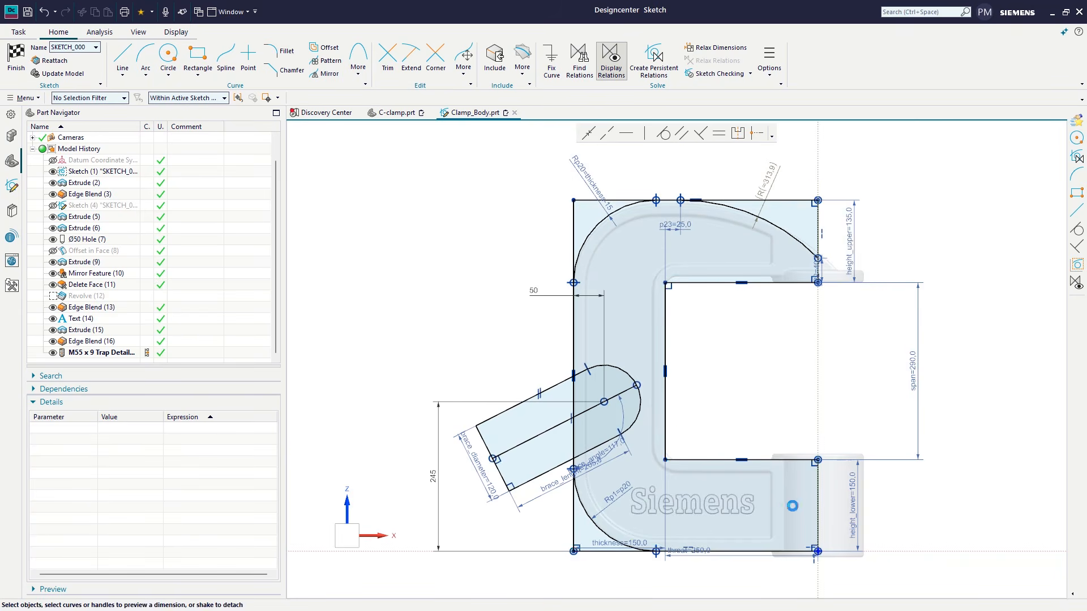
Step: Change the sketch's thickness dimension to 140 mm and its throat dimension to 280 mm
left_click(619, 542)
mouse_move(573, 548)
left_mouse_down()
mouse_move(561, 545)
mouse_move(579, 546)
left_mouse_up()
left_click(932, 509)
left_click(694, 556)
mouse_move(658, 557)
left_mouse_down()
mouse_move(582, 558)
mouse_move(641, 557)
left_mouse_up()
Step: Set the brace diameter to 115 mm, position its centre 300 mm high and 45 mm from the back edge, and finish the sketch
left_click(458, 497)
left_click(468, 469)
mouse_move(445, 433)
left_mouse_down()
mouse_move(435, 429)
mouse_move(446, 434)
mouse_move(424, 364)
mouse_move(521, 291)
mouse_move(589, 291)
mouse_move(584, 298)
left_mouse_up()
left_click(428, 413)
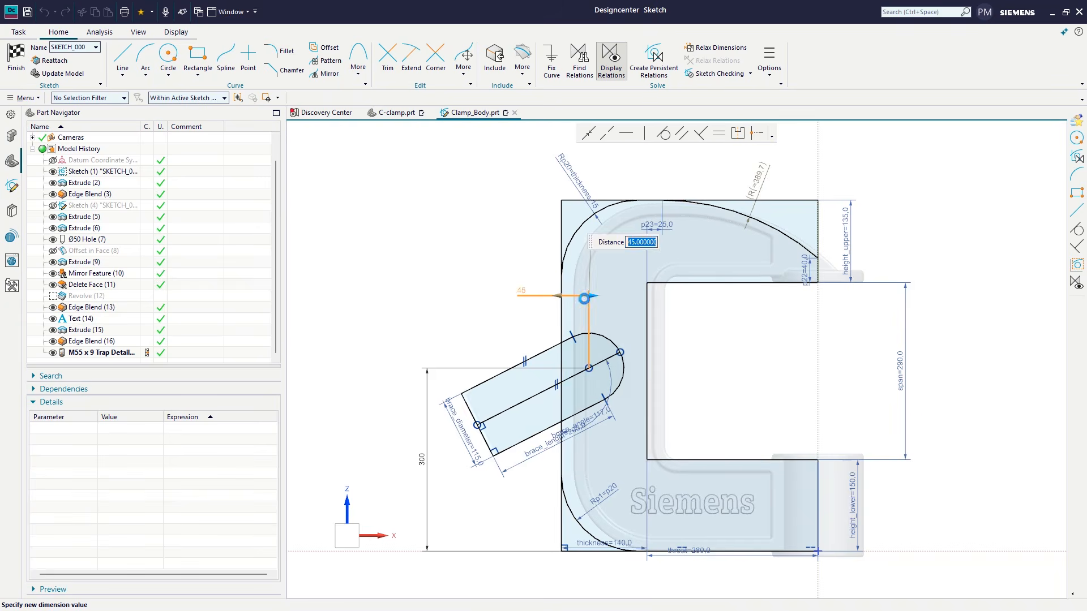
left_click(381, 236)
key("ctrl+q")
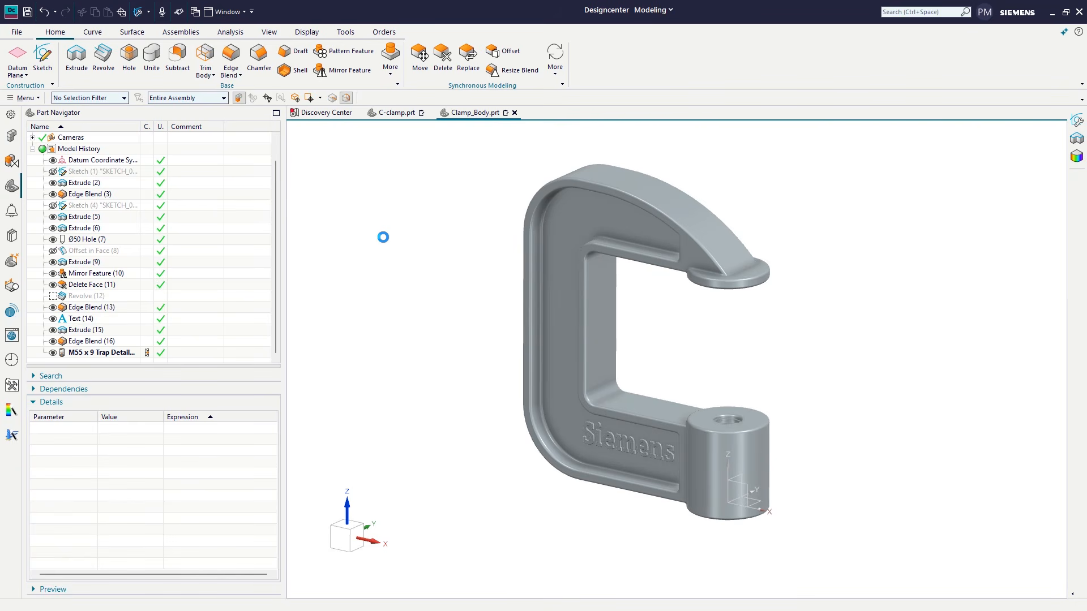
Step: Examine the general Sketch session settings in the customer defaults and close them without changes
left_click(17, 31)
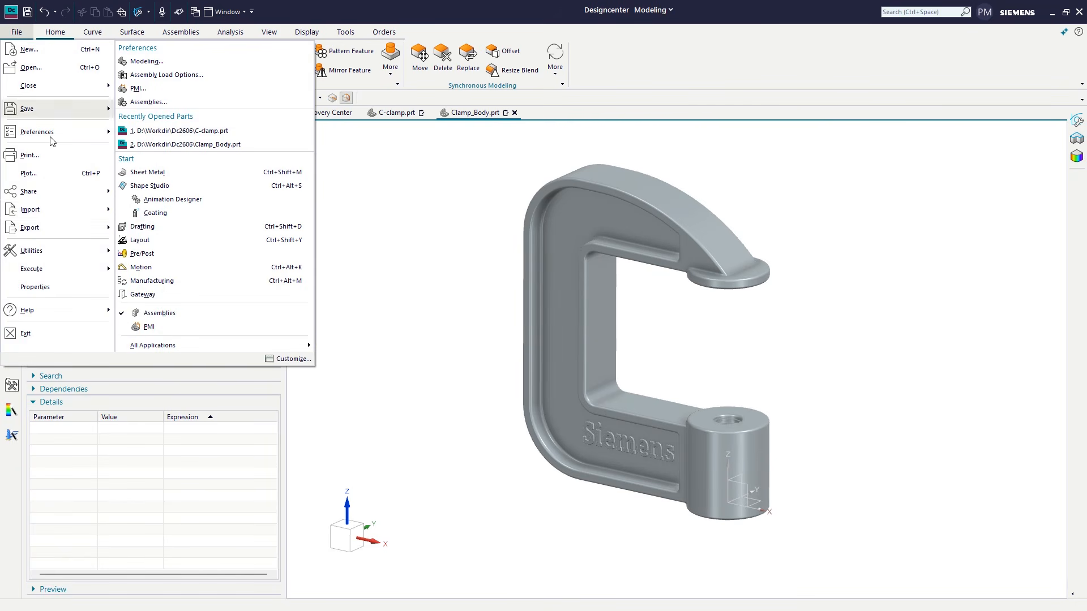
mouse_move(76, 254)
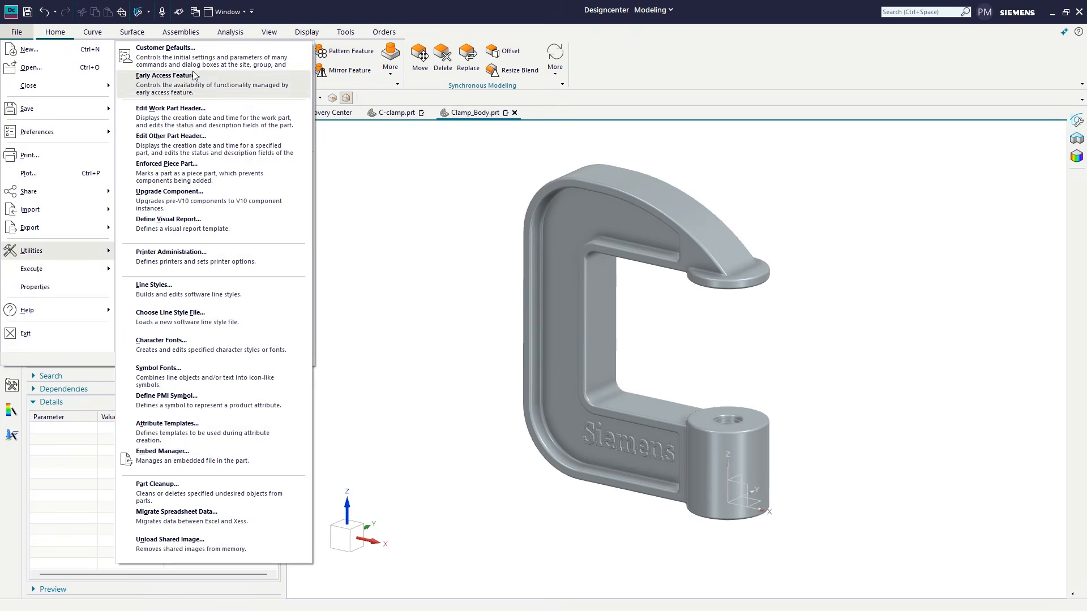
left_click(165, 52)
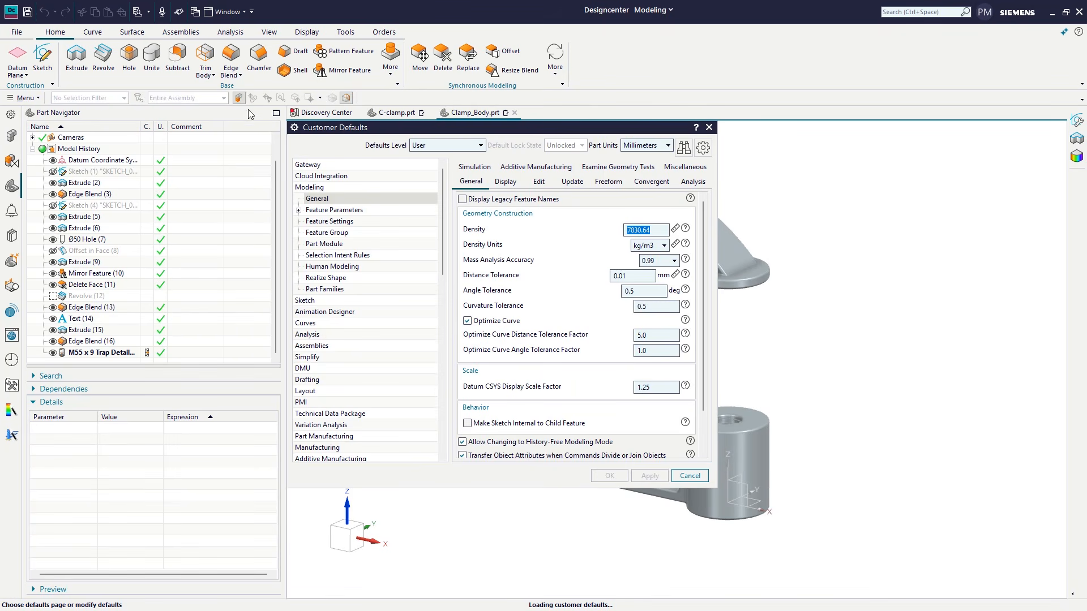
left_click(311, 302)
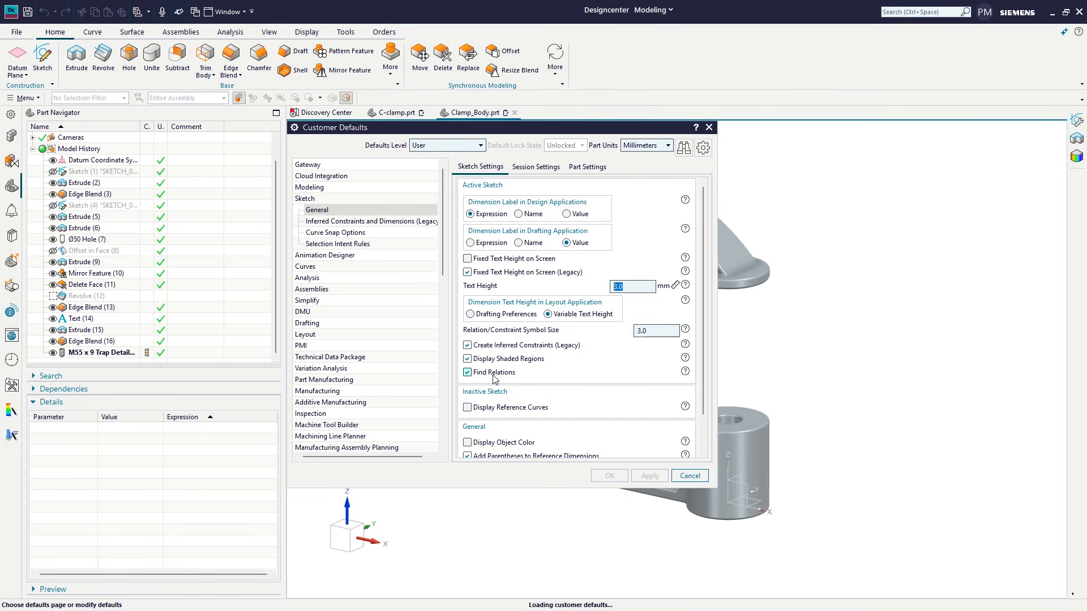
left_click(531, 167)
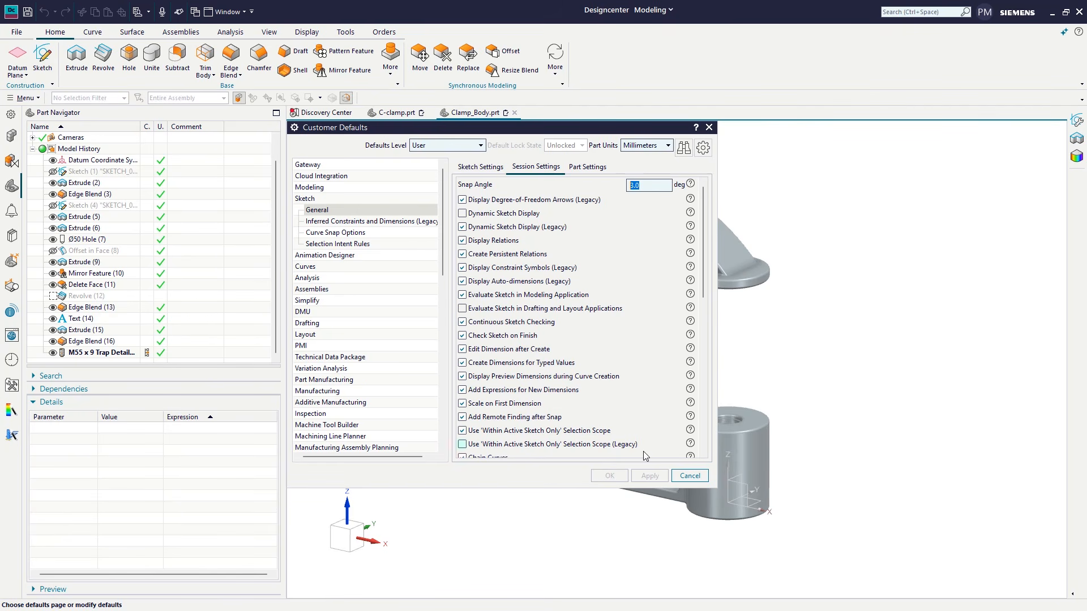
left_click(690, 476)
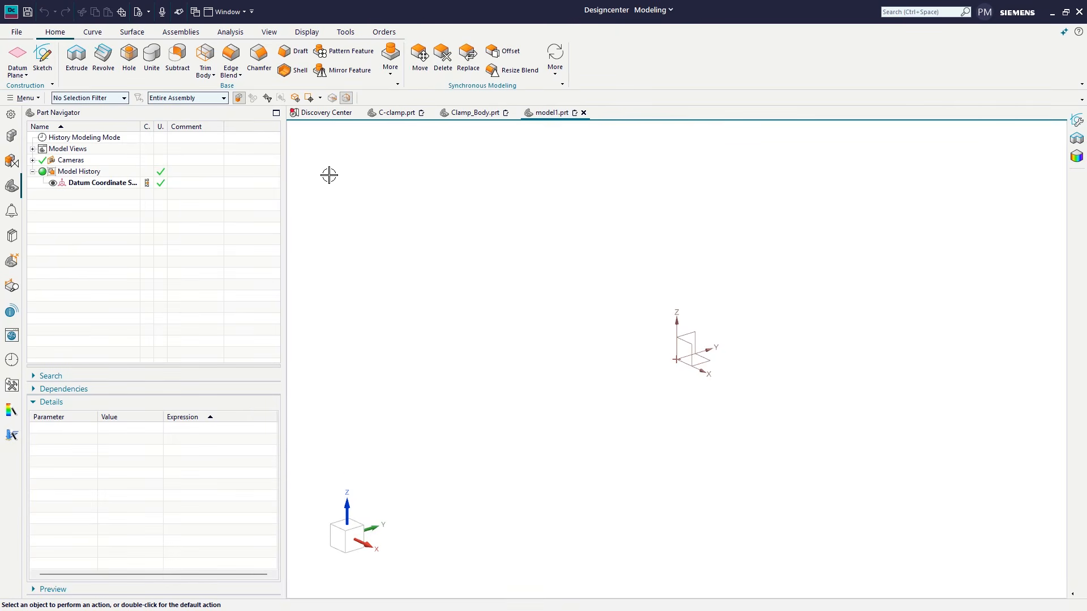
Step: Start a sketch on the Front plane and draw a 160 by 340 mm rectangle by three points at a 315° angle
left_click(42, 57)
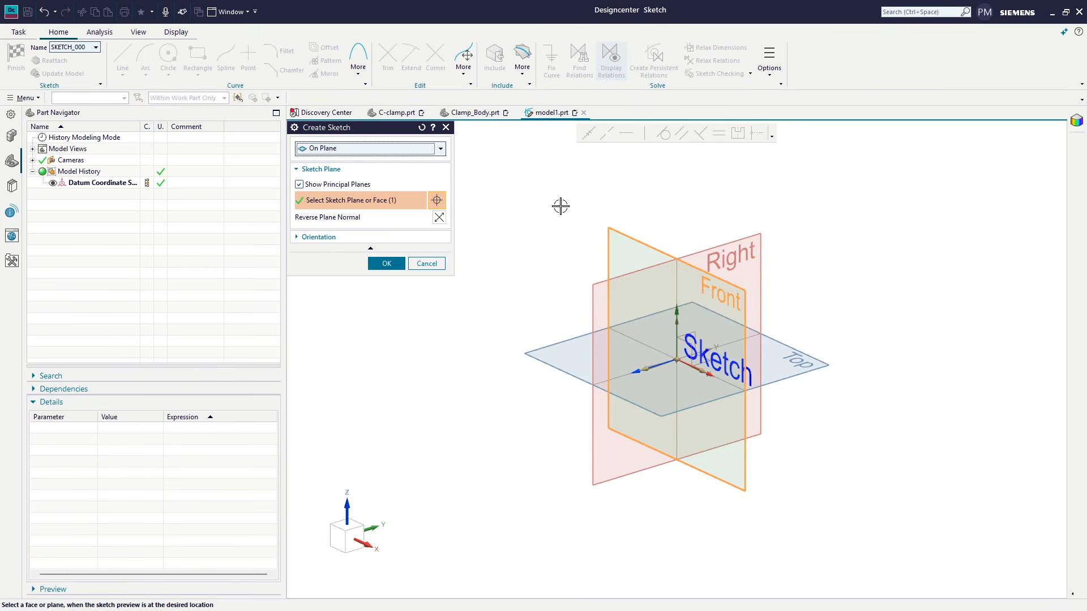
left_click(384, 262)
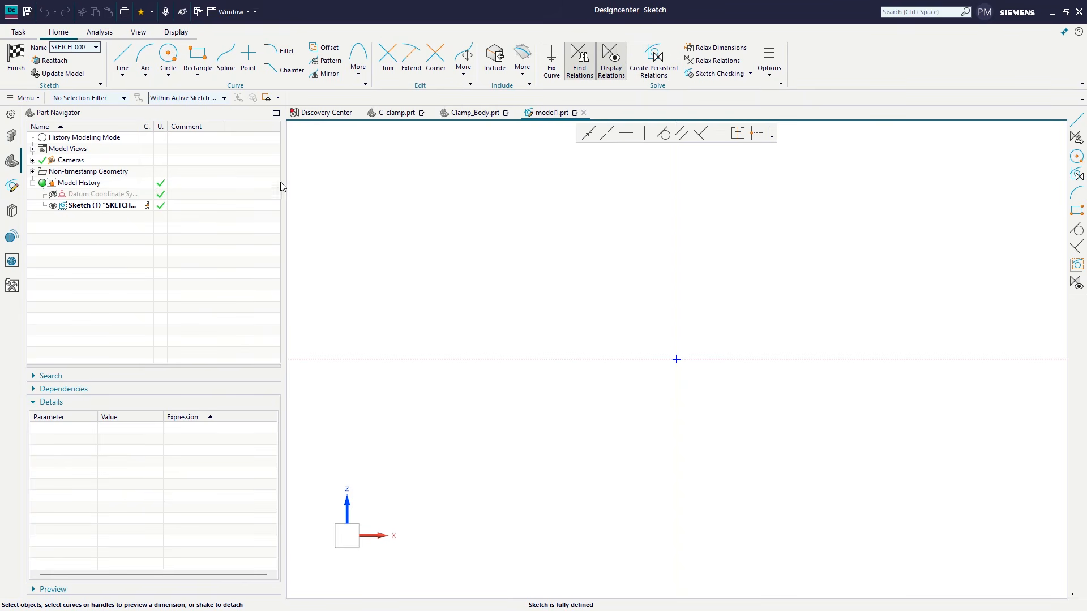
left_click(201, 67)
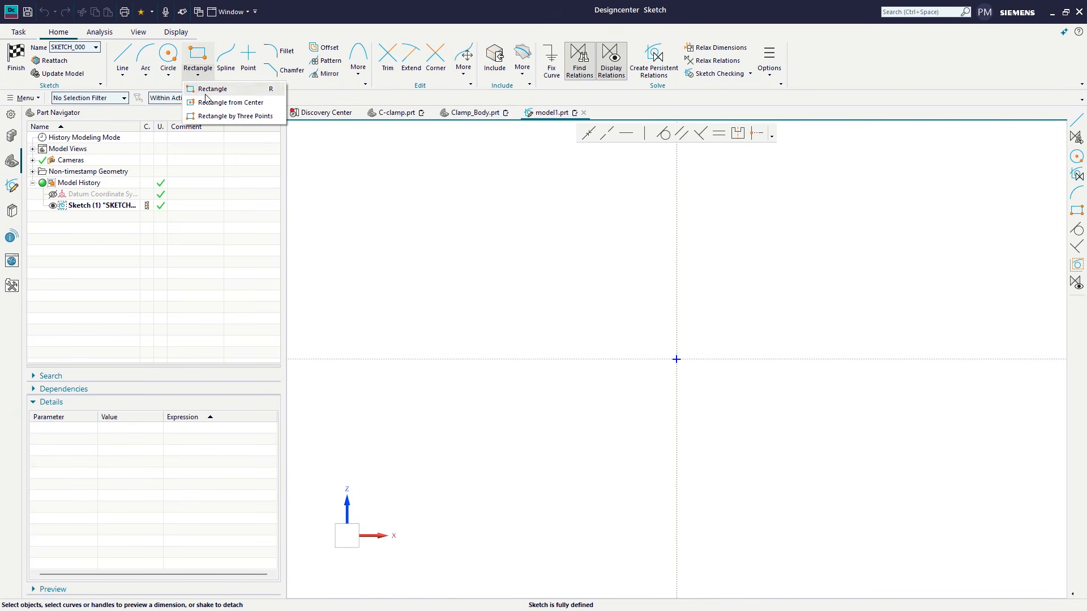
left_click(215, 115)
left_click(449, 405)
left_click(498, 451)
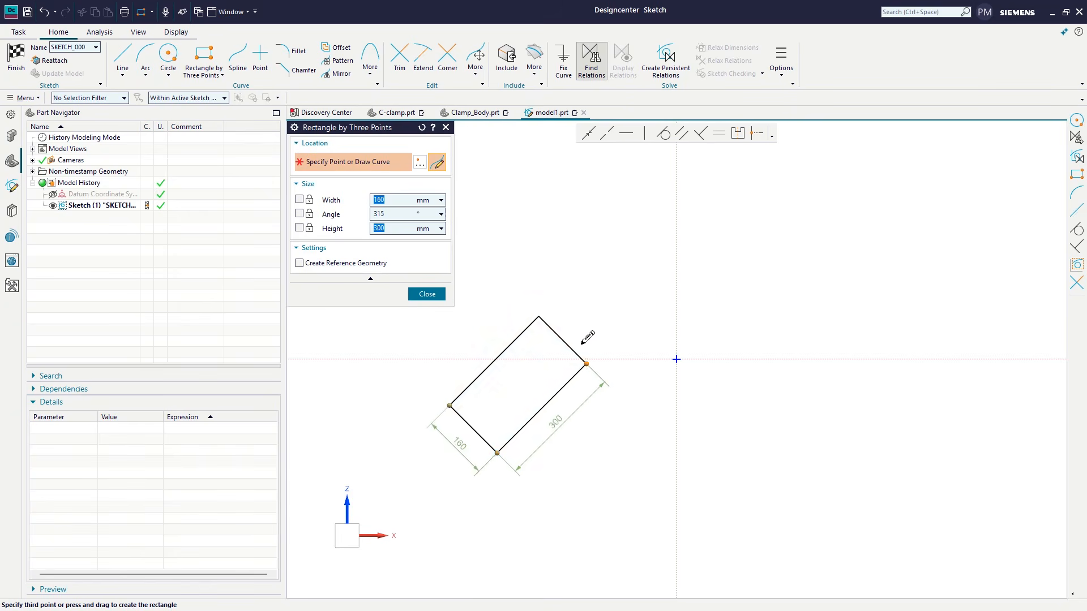
left_click(595, 352)
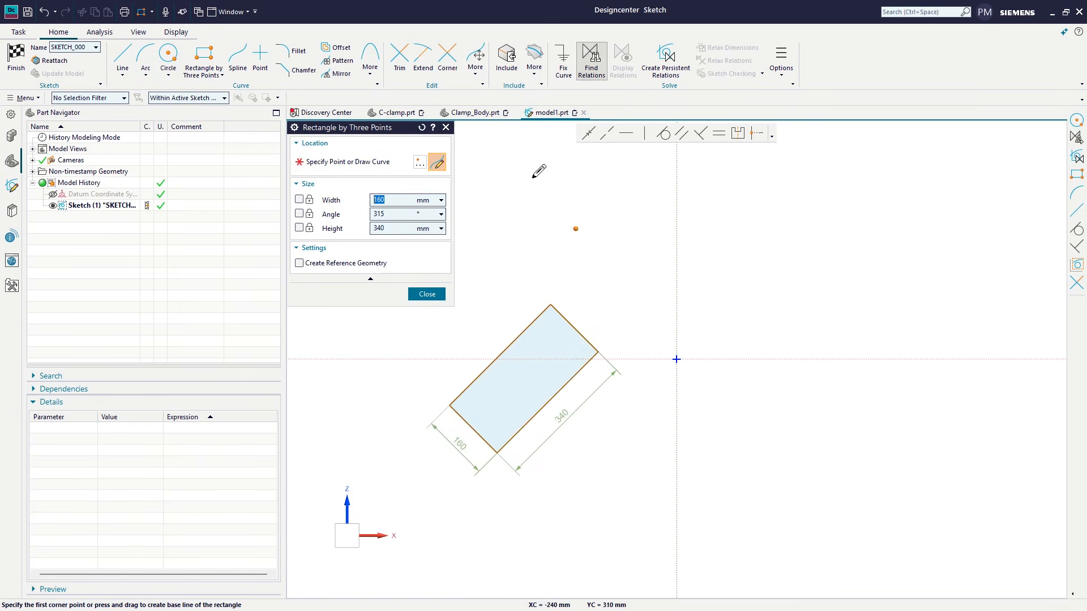
Step: Draw a 160 mm diameter circle centred on the midpoint of the rectangle's upper short side, reaching its corner
left_click(168, 56)
left_click(574, 327)
left_click(598, 351)
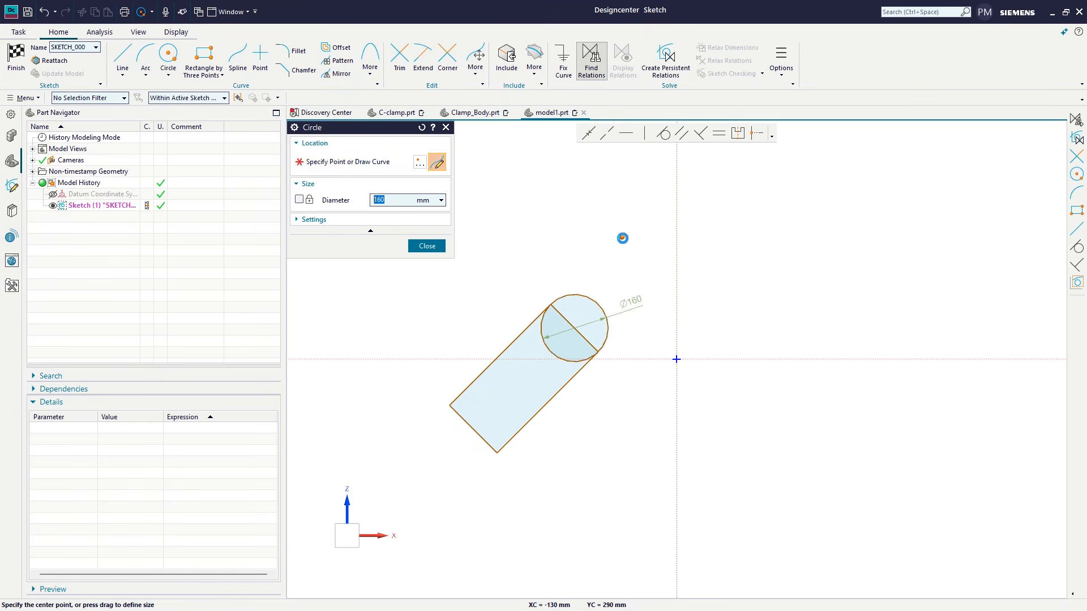
left_click(427, 246)
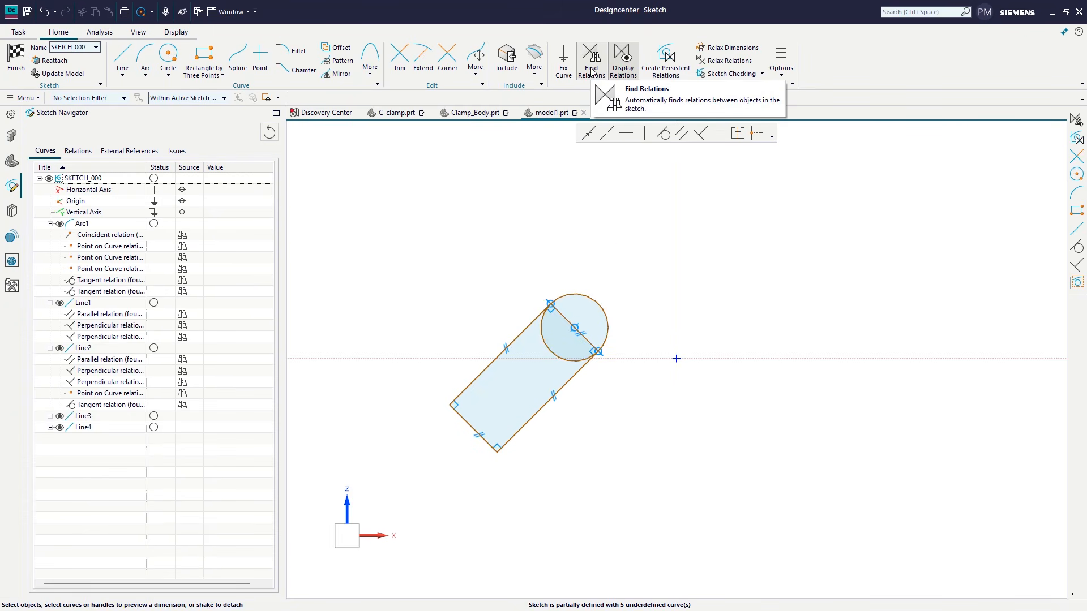
Step: Turn off Find Relations with persistent relations created automatically for the sketch, and undo that conversion
left_click(592, 72)
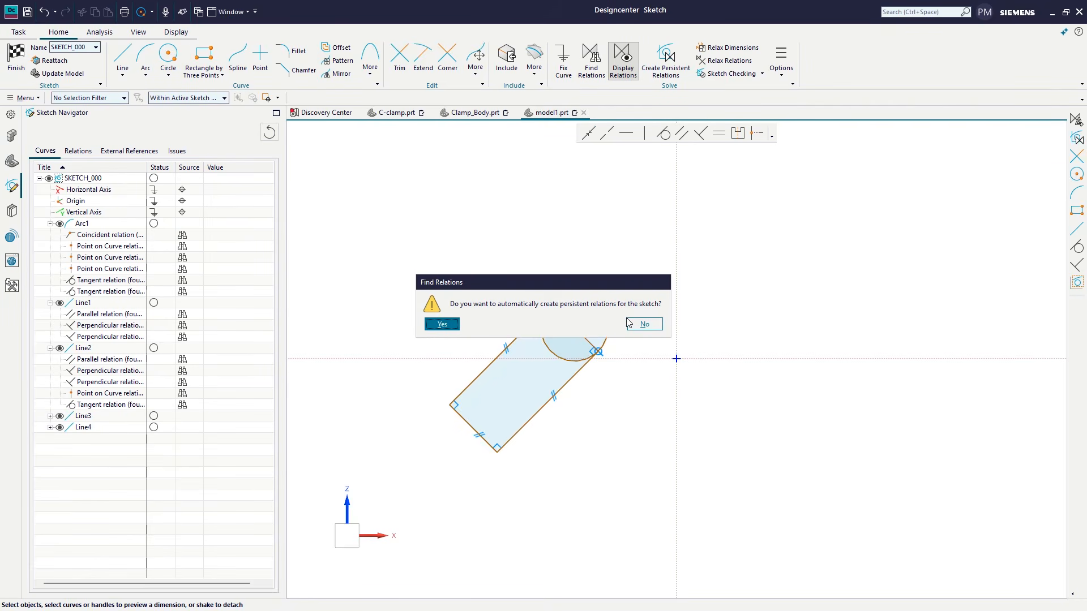
left_click(450, 326)
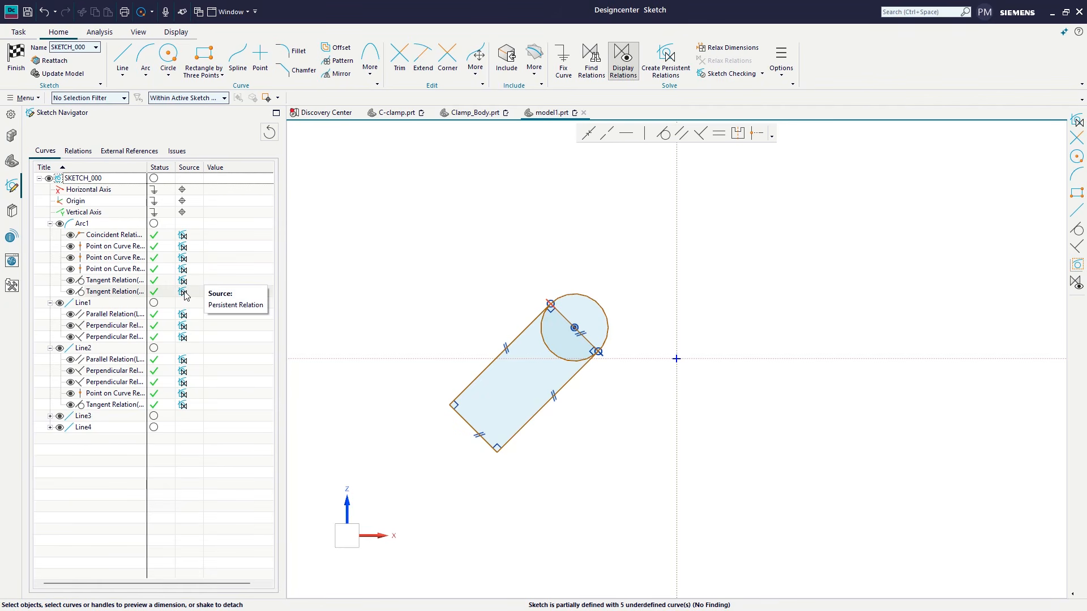
left_click(45, 14)
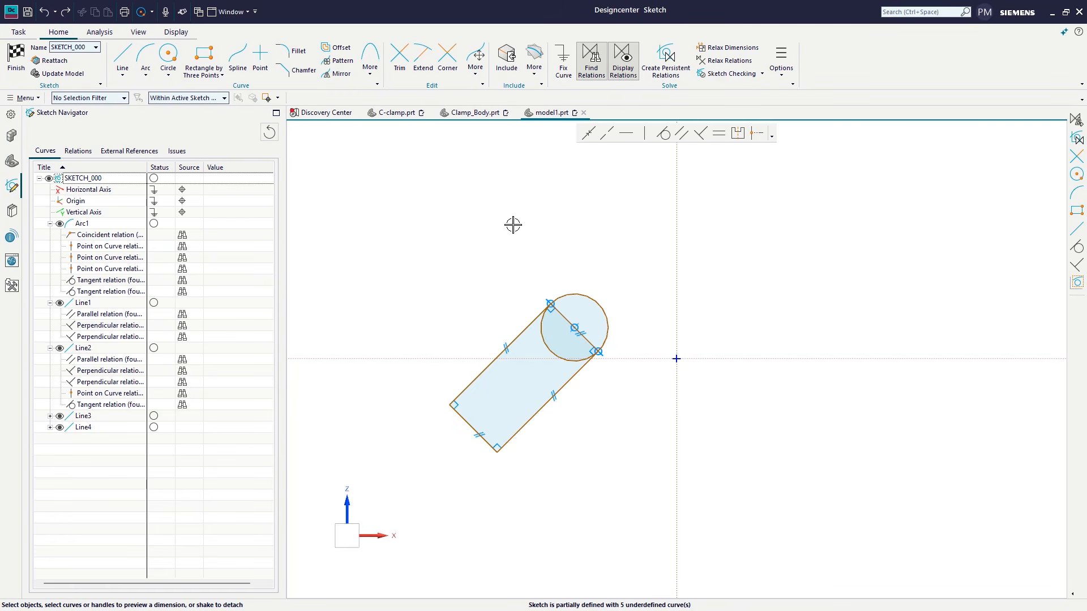
Step: Turn off Find Relations without automatic persistent relations, and make the found parallel relations between the rectangle's opposite sides persistent individually
left_click(595, 70)
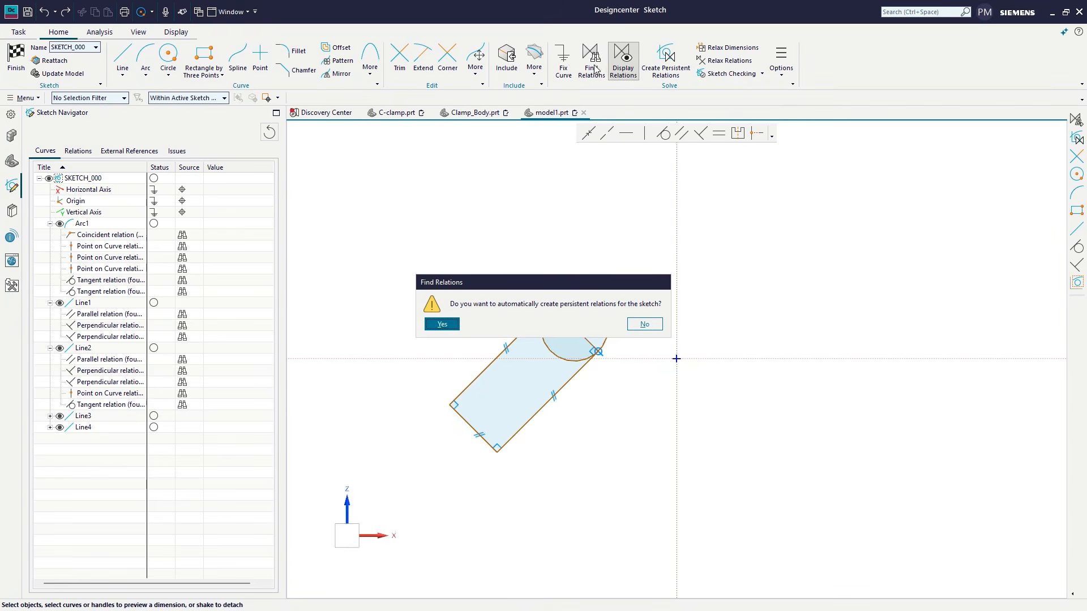
left_click(646, 325)
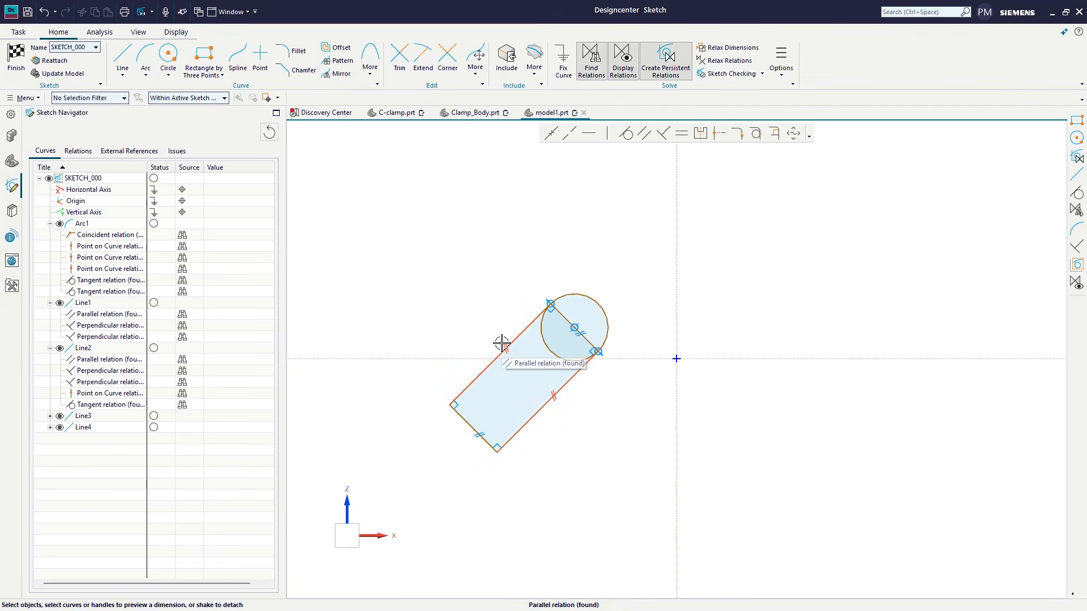
right_click(502, 343)
left_click(552, 372)
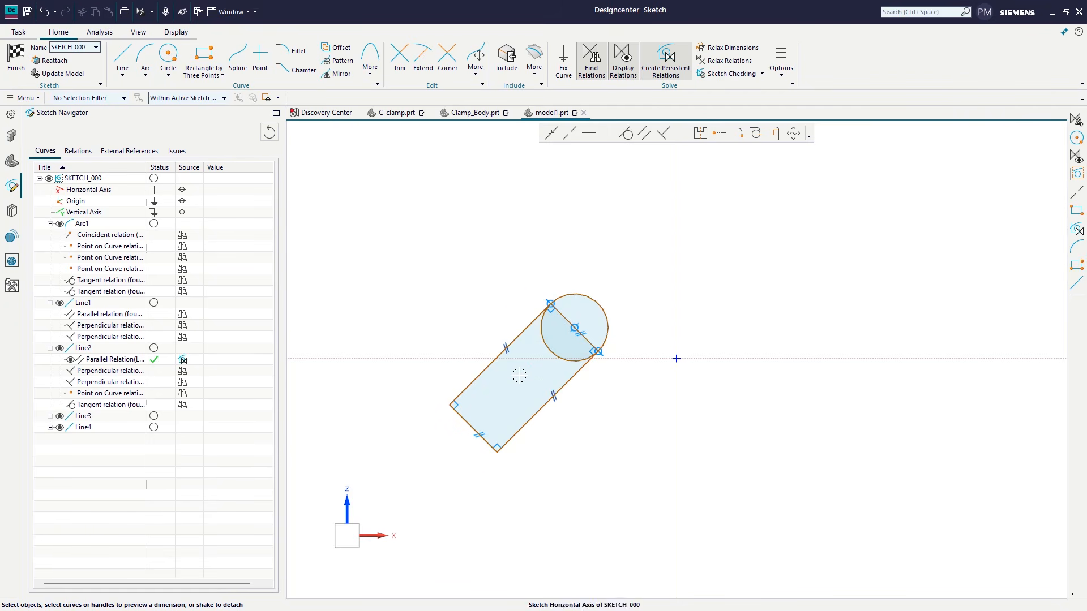
left_click(548, 391)
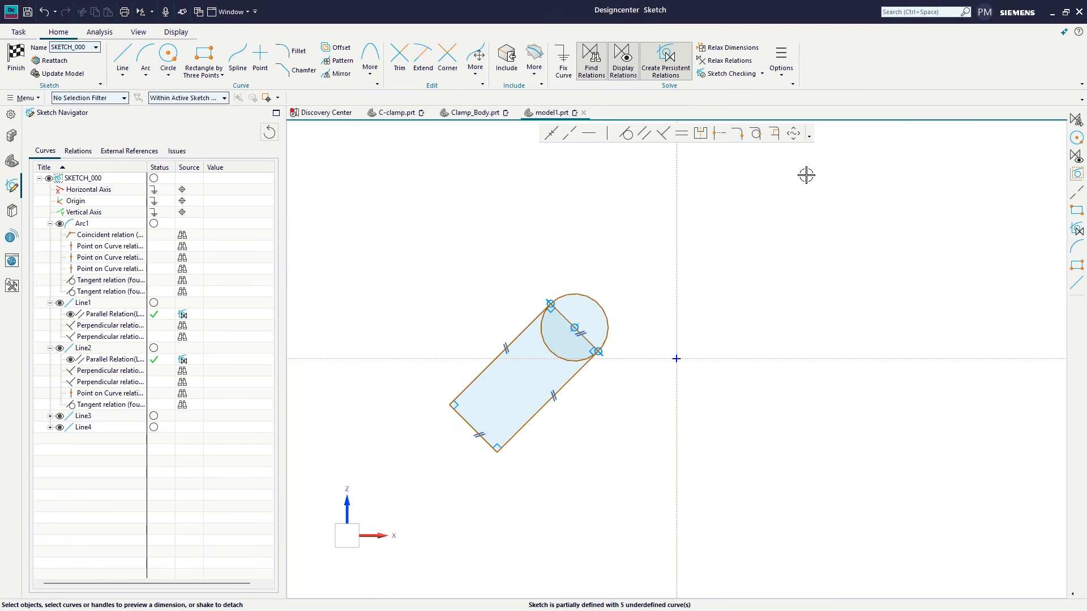
Step: Convert the found perpendicular relations at the rectangle's two lower corners to persistent relations
left_click(790, 74)
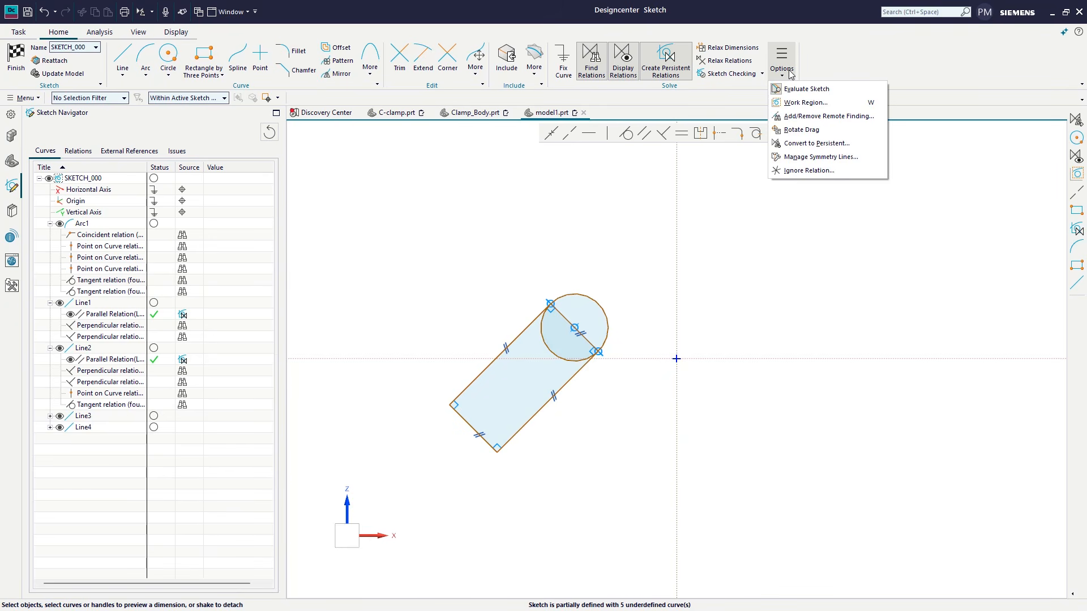
left_click(793, 144)
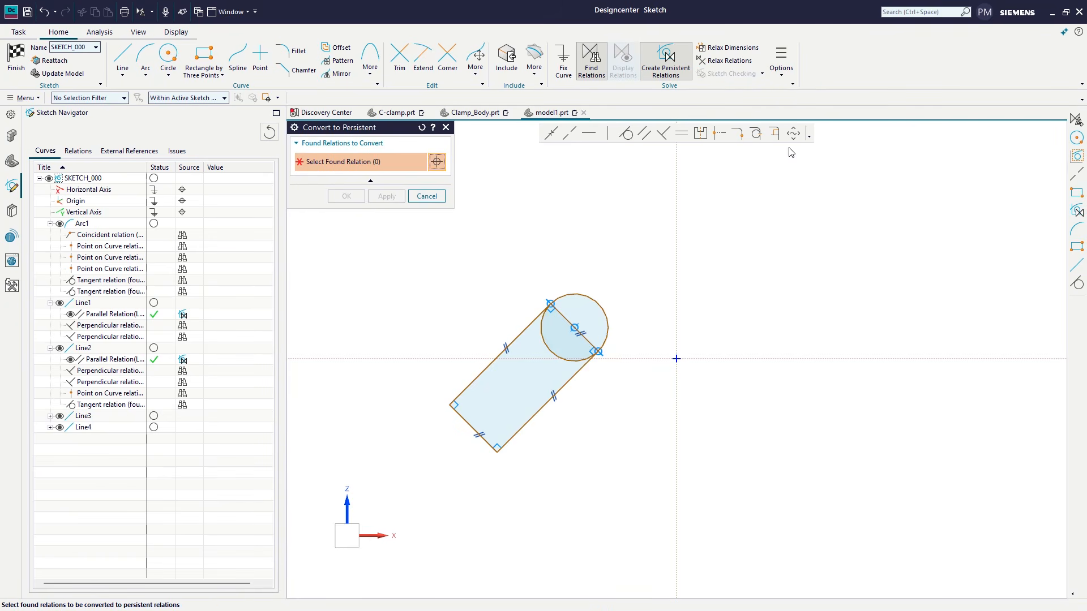
left_click_drag(422, 381, 503, 479)
middle_click(503, 479)
Step: Draw a free circle to the left of the rectangle, with automatic creation of persistent relations turned off
key("o")
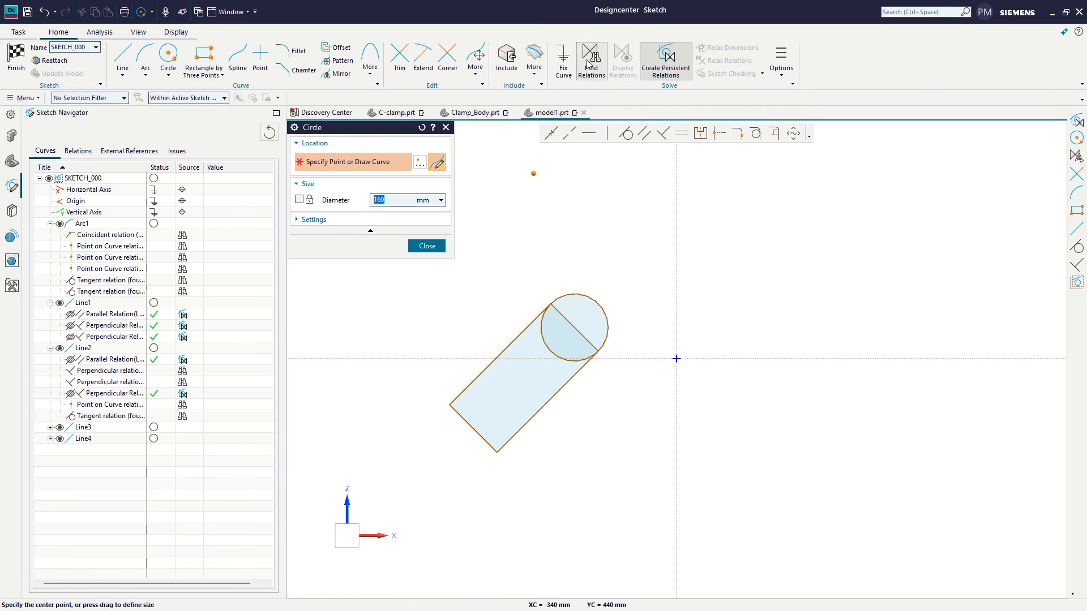
left_click(437, 325)
left_click(466, 315)
left_click(427, 245)
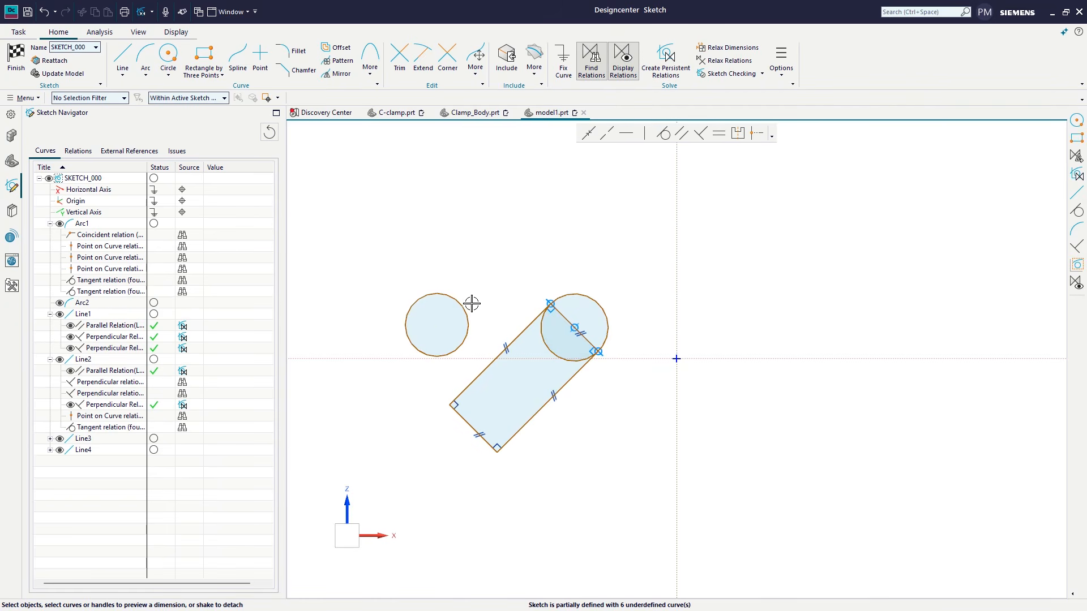
Step: Move the left circle until it is tangent to the rectangle's upper-left long side and make the found tangent relation persistent
left_click(440, 323)
left_click_drag(441, 323, 451, 357)
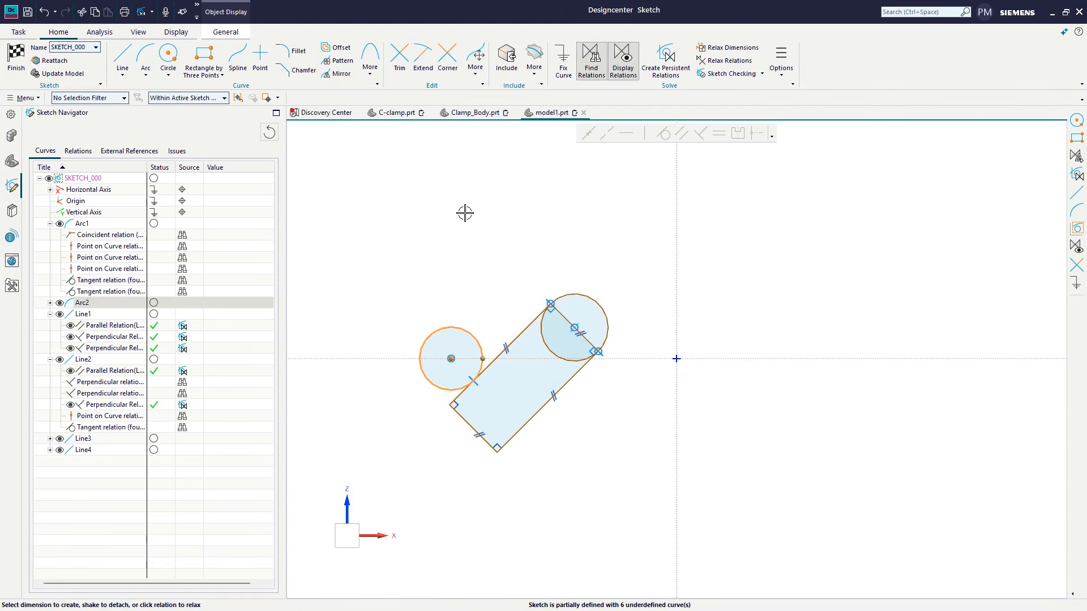
right_click(481, 381)
left_click(523, 410)
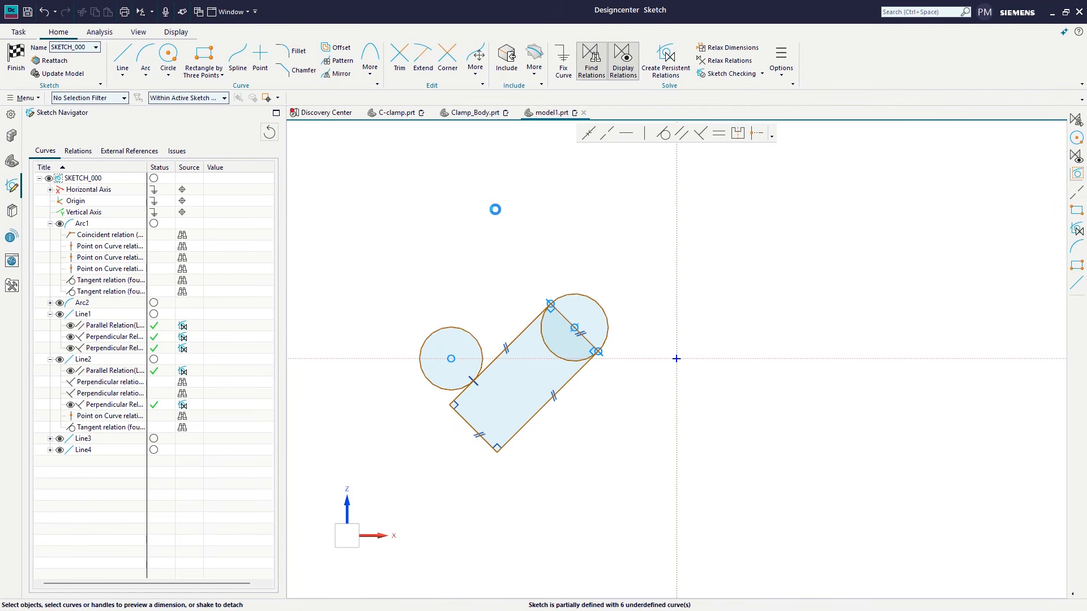
Step: Turn on Create Persistent Relations, draw a circle about 110 mm in diameter at the lower right, and move it tangent to the rectangle's long side
left_click(666, 61)
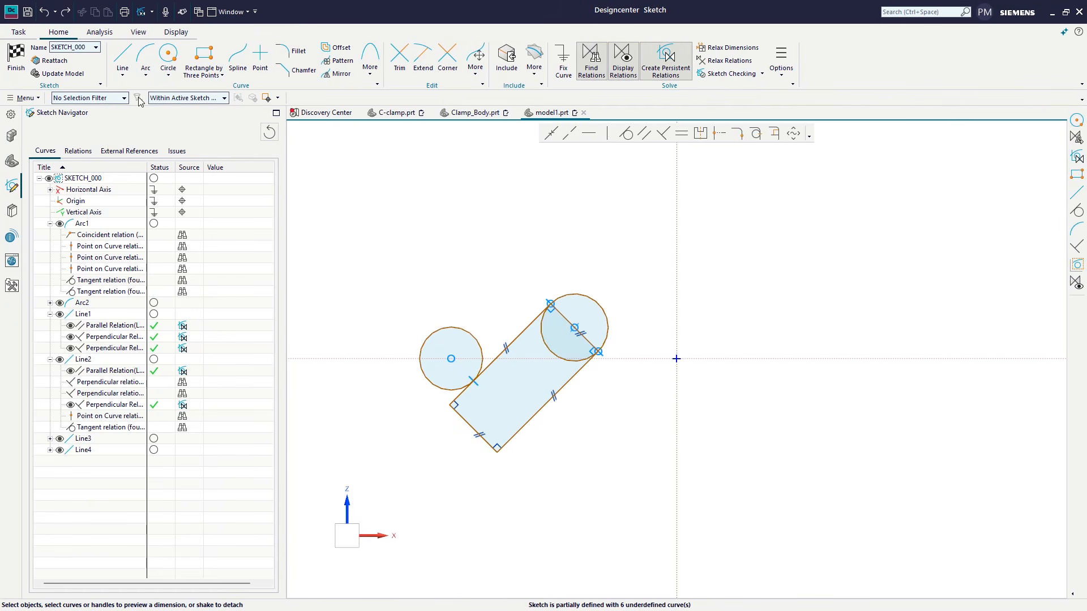
left_click(168, 57)
left_click(579, 434)
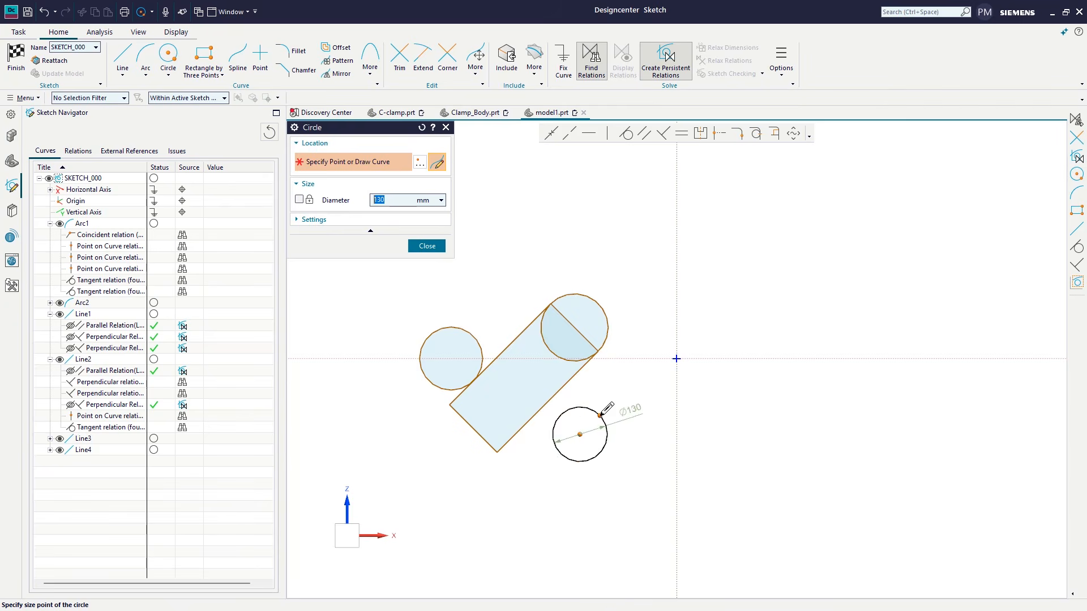
left_click(598, 417)
left_click(426, 246)
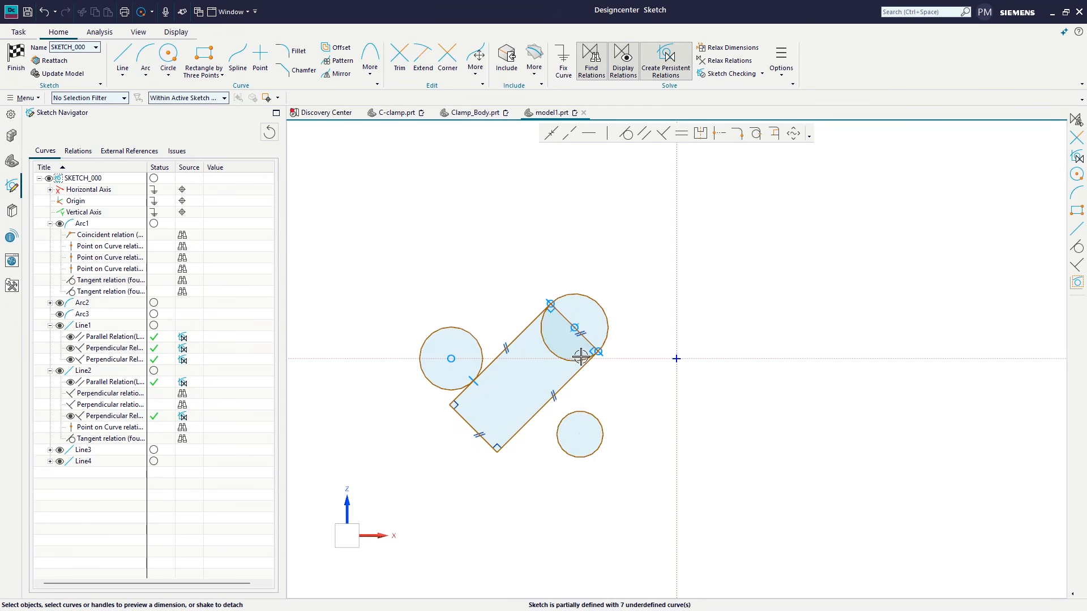
left_click_drag(592, 409, 553, 424)
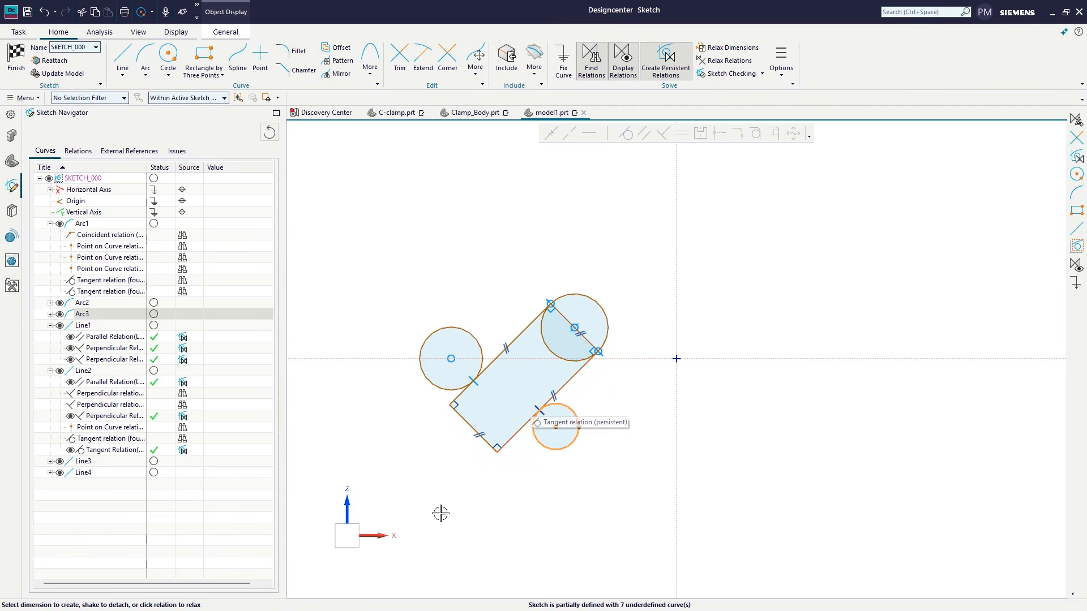
Step: Delete all curves in the sketch and turn off both Find Relations and Create Persistent Relations
left_click_drag(371, 228, 643, 494)
key("Delete")
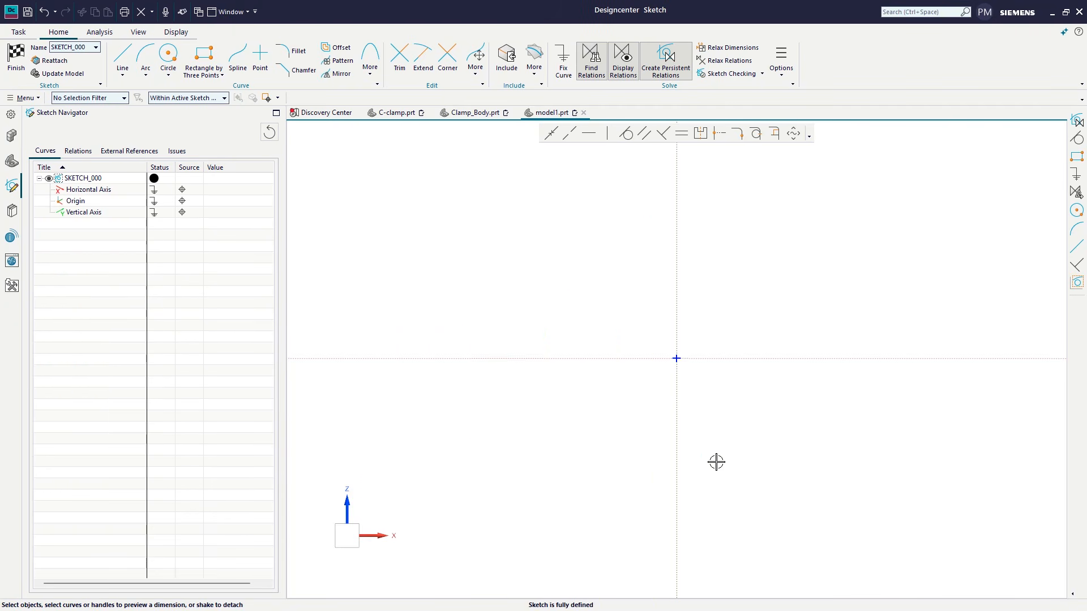
left_click(590, 60)
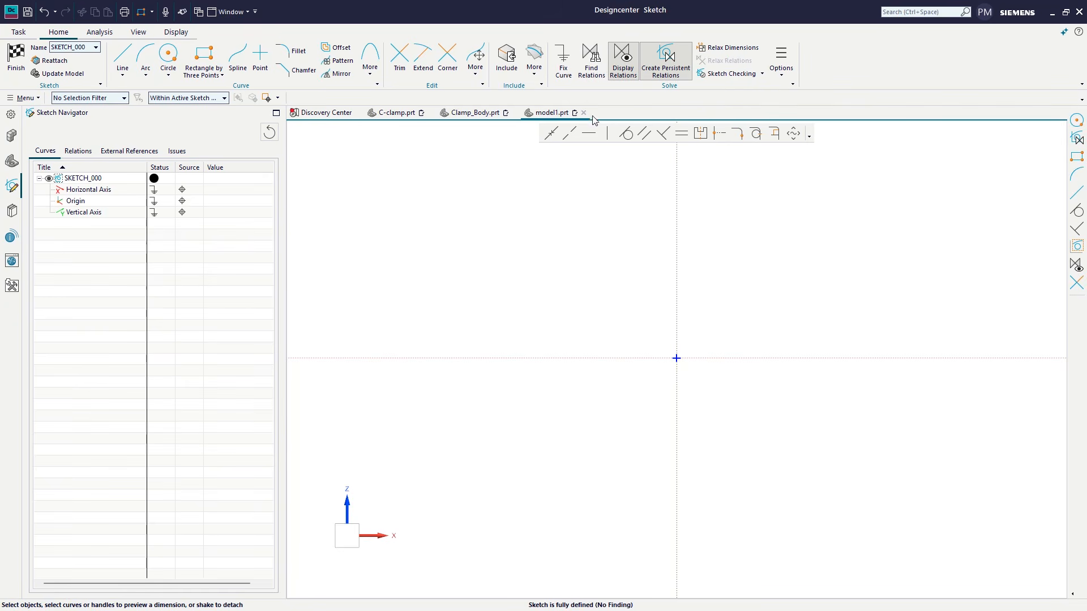
left_click(658, 66)
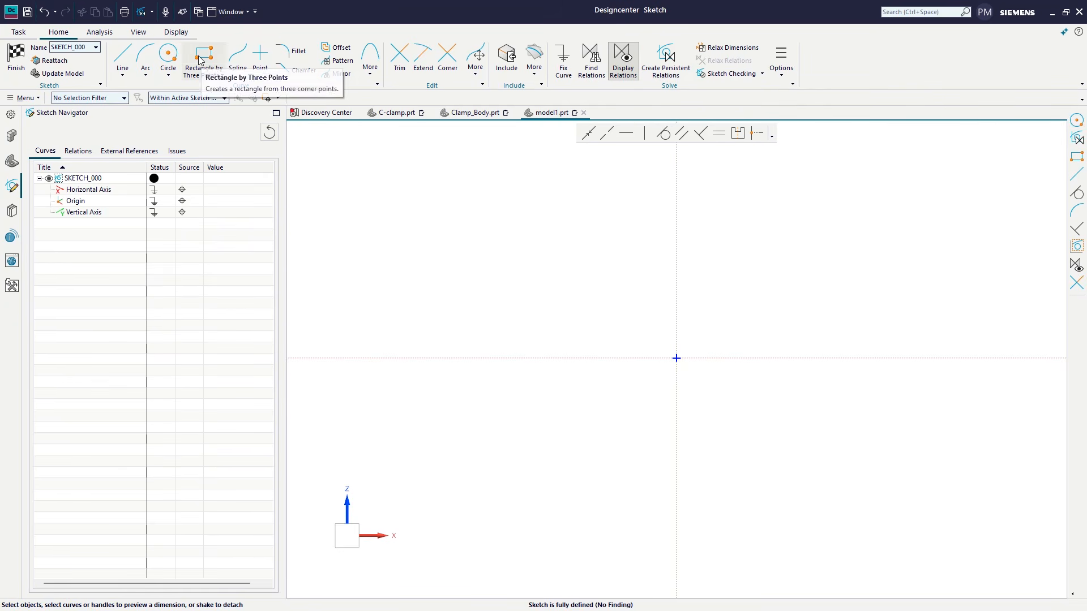
Step: Draw a three-point rectangle 230 mm wide and 360 mm high at a 335° angle, left of the origin
left_click(203, 56)
left_click(470, 421)
left_click(558, 462)
left_click(608, 315)
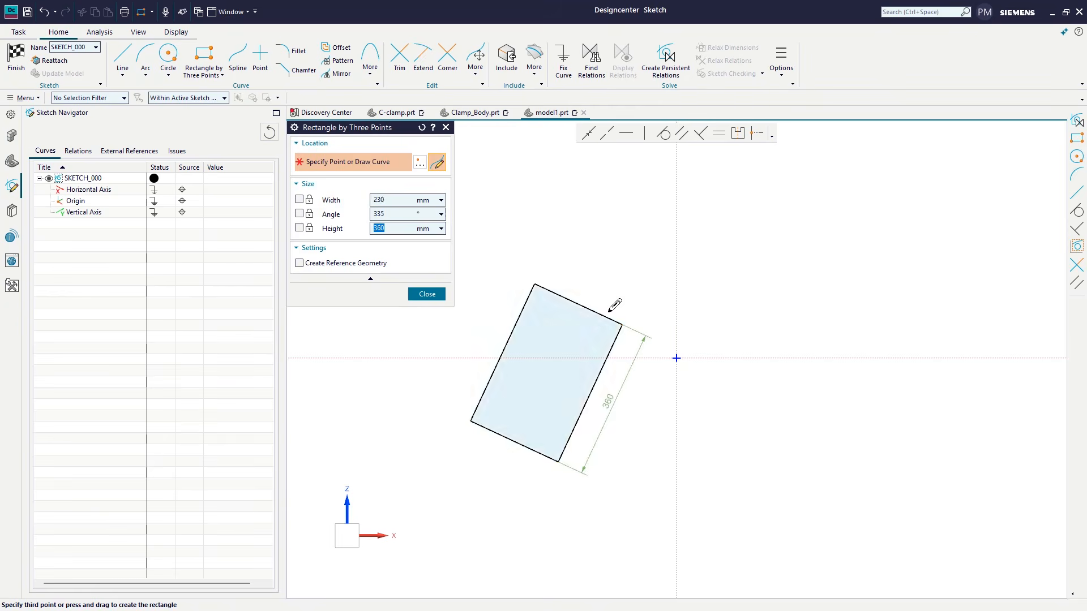
left_click(432, 292)
Step: Draw a circle centred on the midpoint of the rectangle's upper short side through its corner, and trim the inner curves to leave a rounded end
left_click(166, 55)
left_click(578, 304)
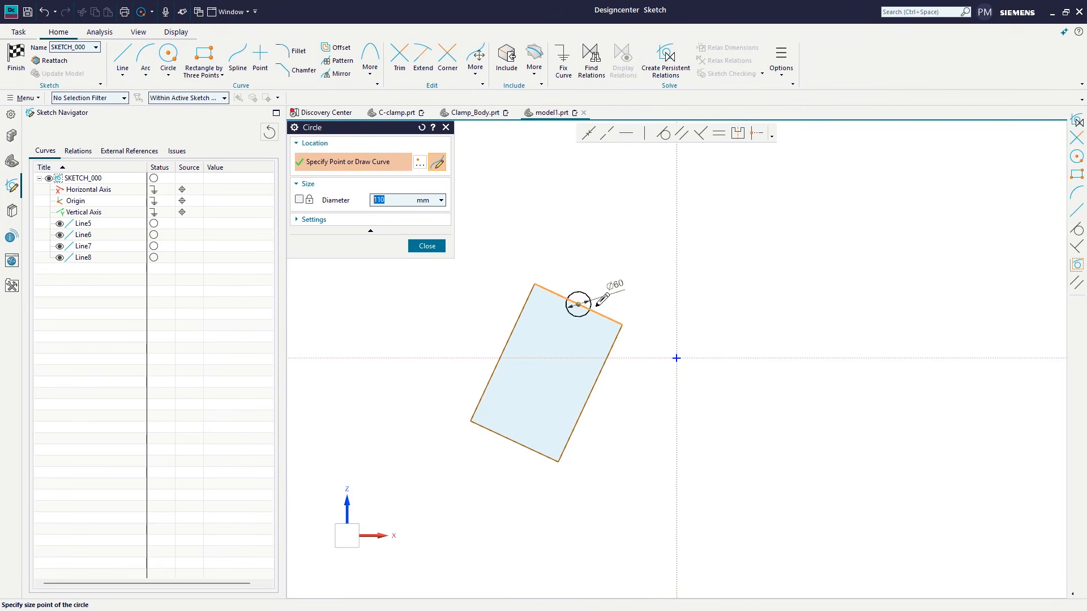
left_click(622, 325)
left_click(427, 246)
left_click_drag(572, 285, 531, 344)
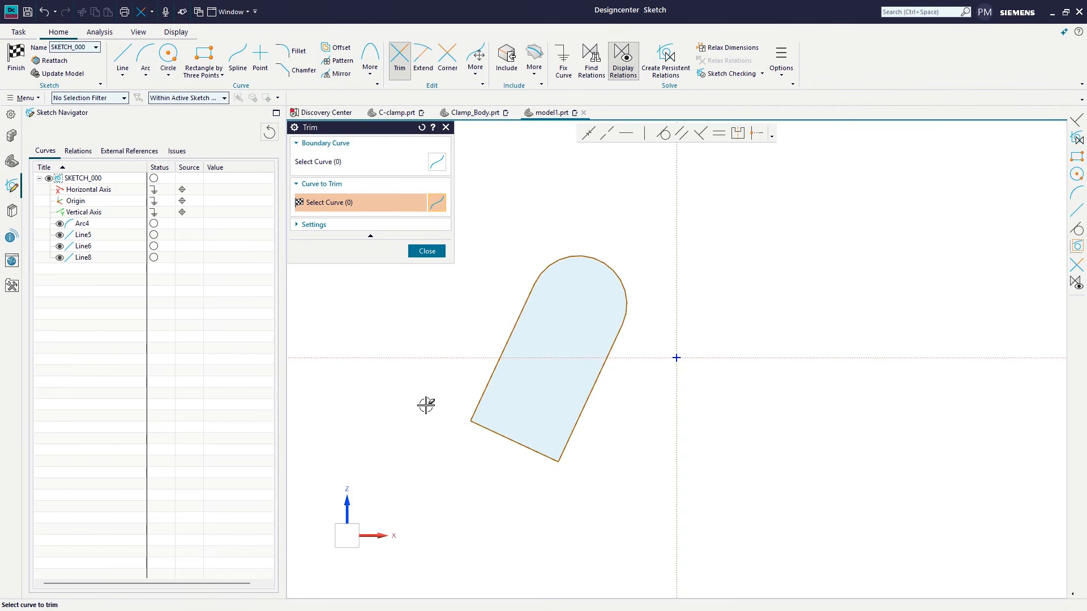
left_click(433, 256)
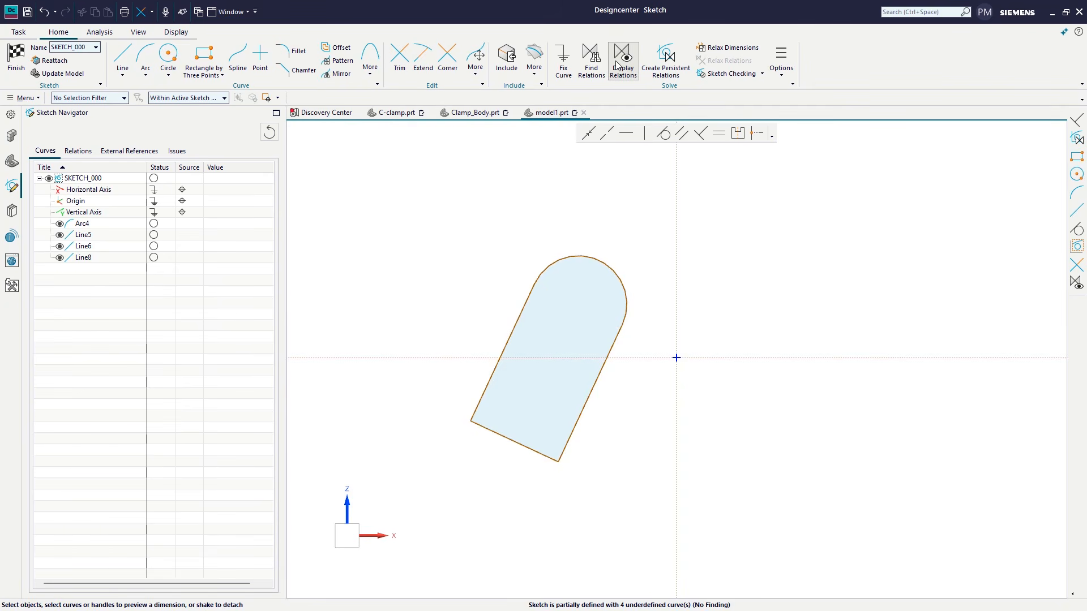
Step: Turn on Create Persistent Relations and make the profile's two long sides parallel
left_click(672, 63)
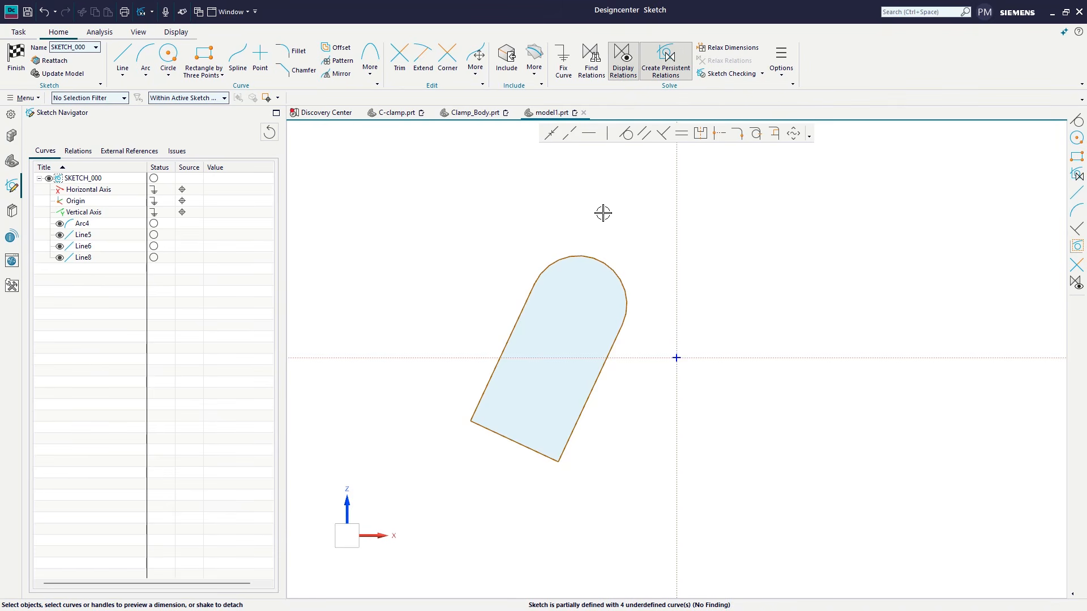
left_click(644, 134)
left_click(519, 318)
left_click(614, 341)
middle_click(640, 233)
Step: Make the profile's lower short side perpendicular to its right long side
left_click(662, 133)
left_click(579, 417)
left_click(532, 448)
middle_click(495, 247)
Step: Make the end arc tangent to both long sides of the profile
left_click(625, 135)
left_click(543, 270)
left_click(529, 294)
middle_click(550, 206)
left_click(626, 304)
left_click(620, 339)
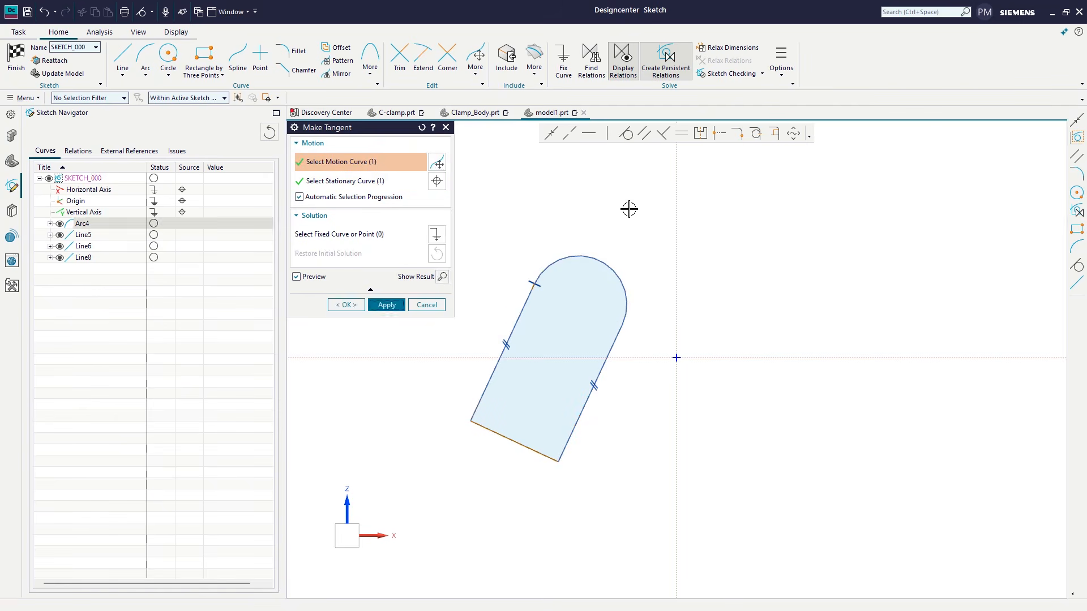
left_click(426, 305)
Step: Add a radius dimension to the end arc and a length dimension to the profile's left long side
left_click(583, 256)
left_click_drag(594, 232, 542, 216)
middle_click(613, 216)
left_click(519, 315)
left_click_drag(540, 338, 436, 284)
middle_click(396, 278)
Step: Set the left long side's length to 290 mm and the end arc's radius to 140 mm
double_click(425, 396)
type("290")
key("Return")
middle_click(432, 292)
double_click(544, 223)
type("140")
key("Return")
middle_click(536, 233)
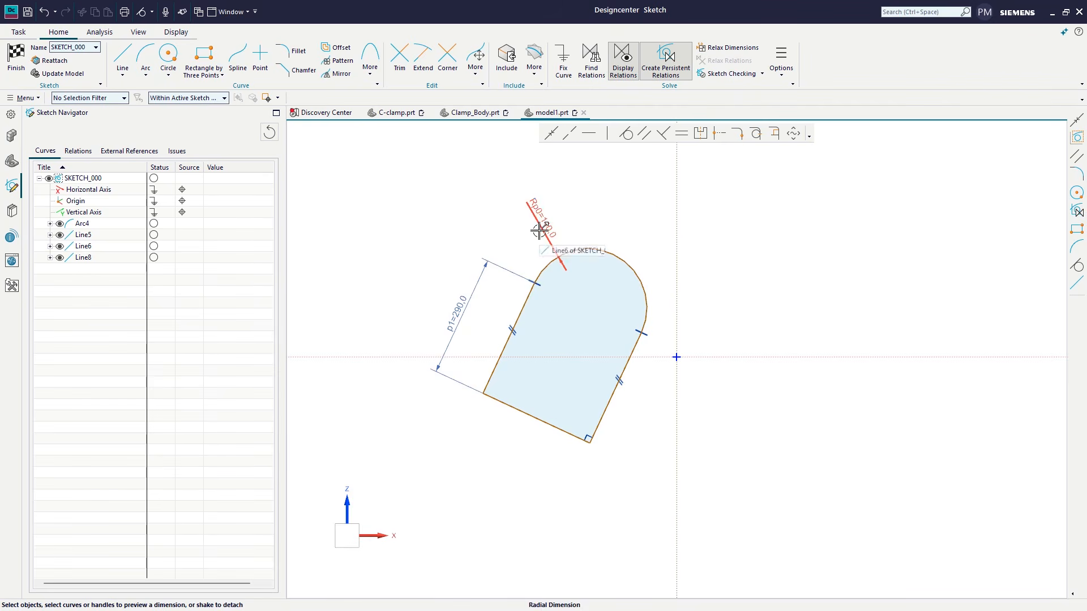
Step: Dimension the arc centre's horizontal distance from the vertical axis and its vertical distance from the horizontal axis
left_click(677, 246)
left_click(635, 202)
middle_click(651, 238)
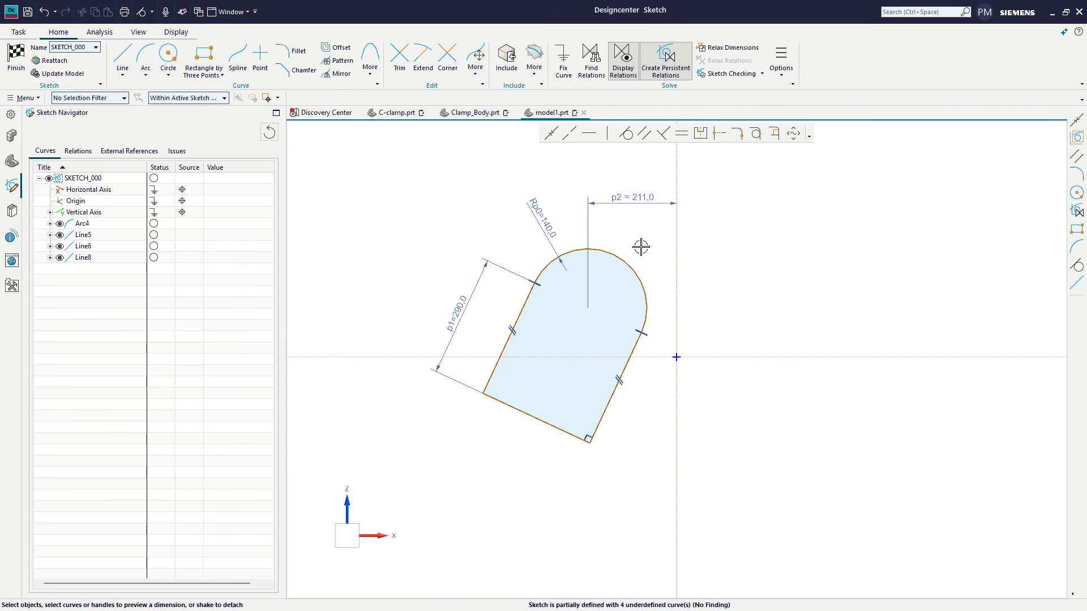
left_click(635, 273)
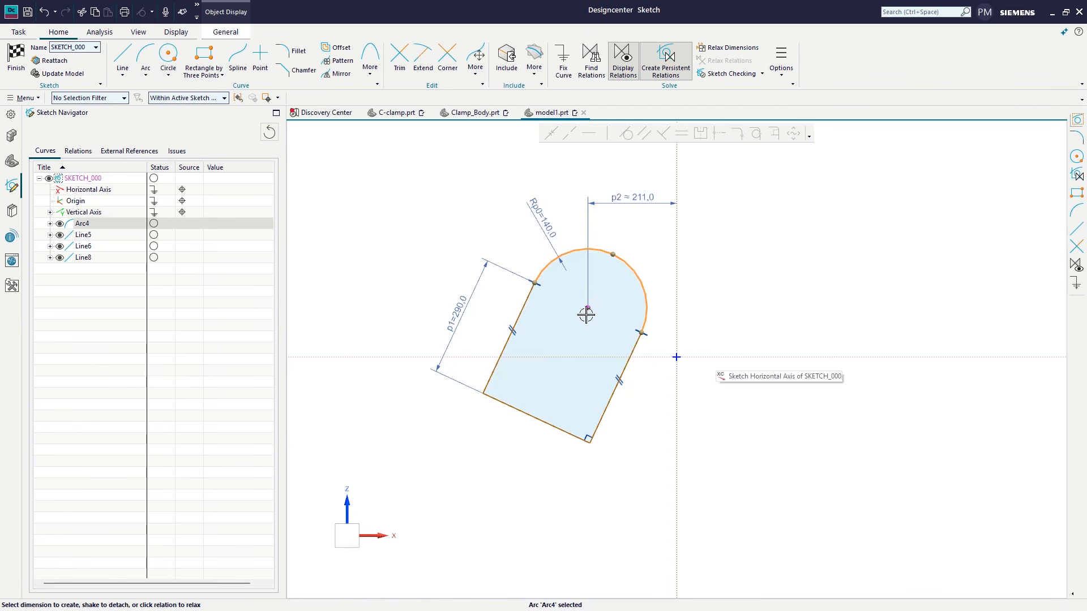
left_click(742, 350)
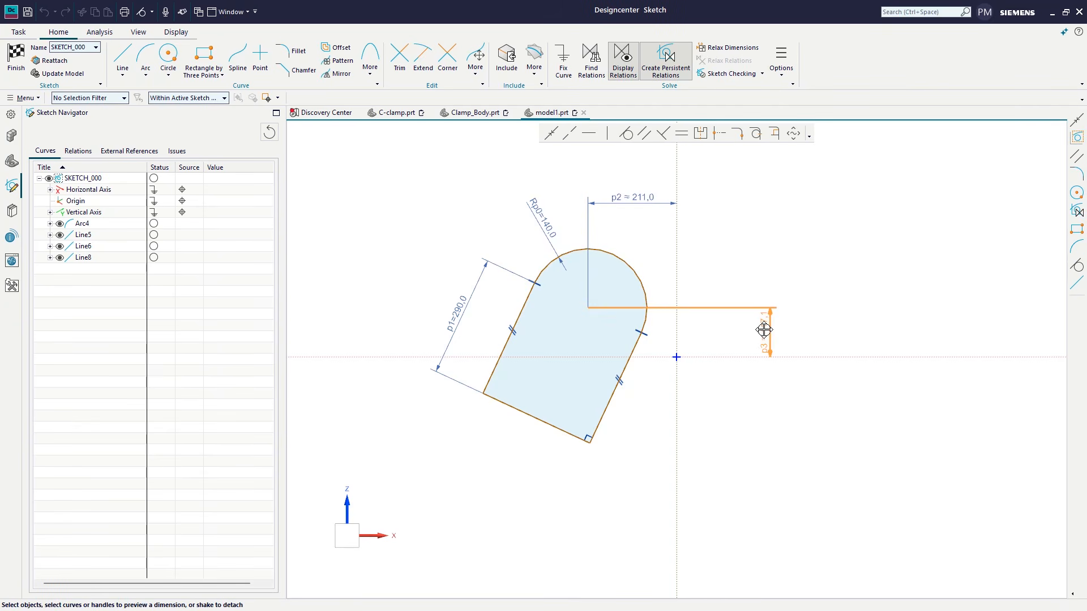
Step: Name the arc centre's vertical dimension my_height and set it to 120 mm
left_click(773, 341)
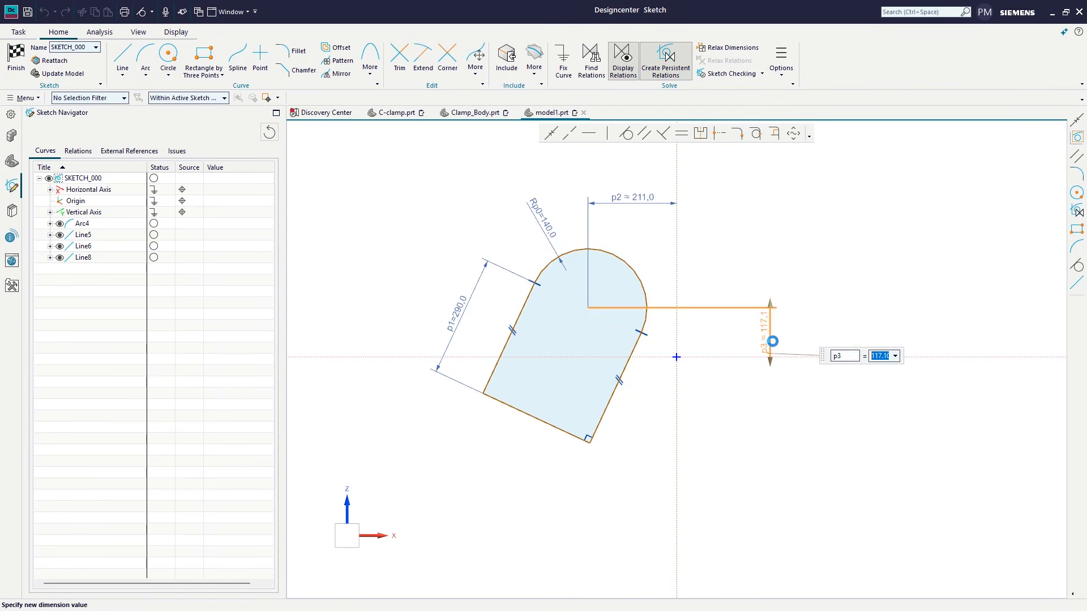
left_click(843, 358)
type("my_height")
middle_click(880, 356)
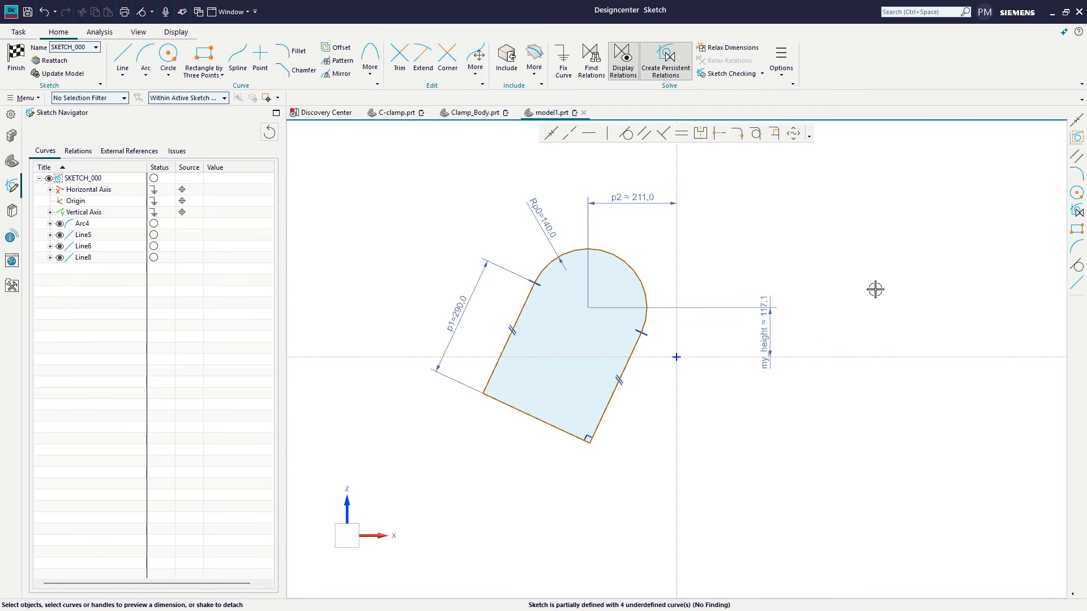
double_click(798, 321)
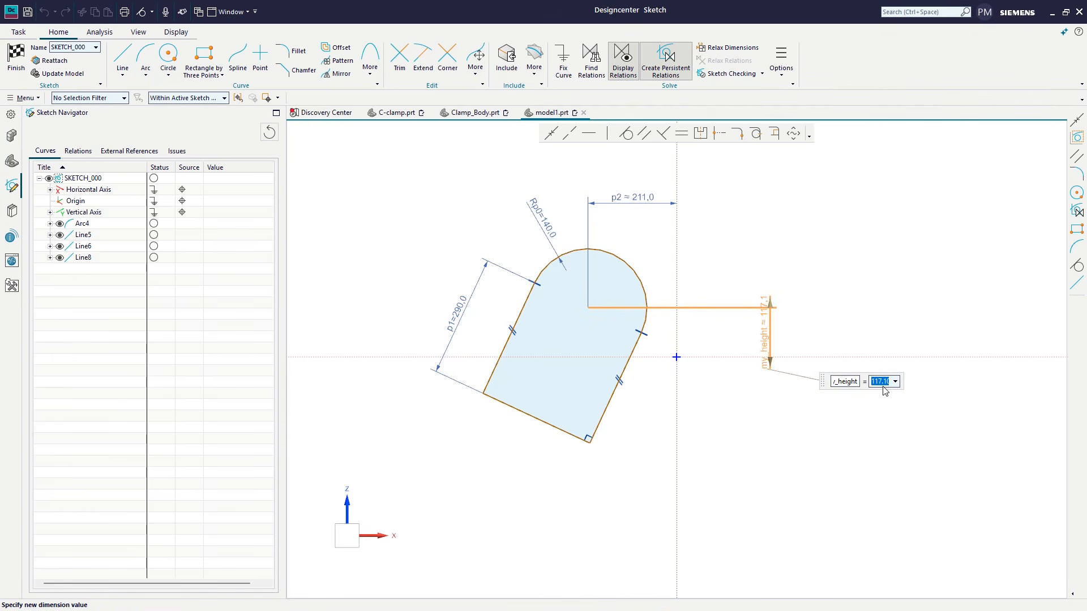
type("120")
key("Return")
middle_click(821, 305)
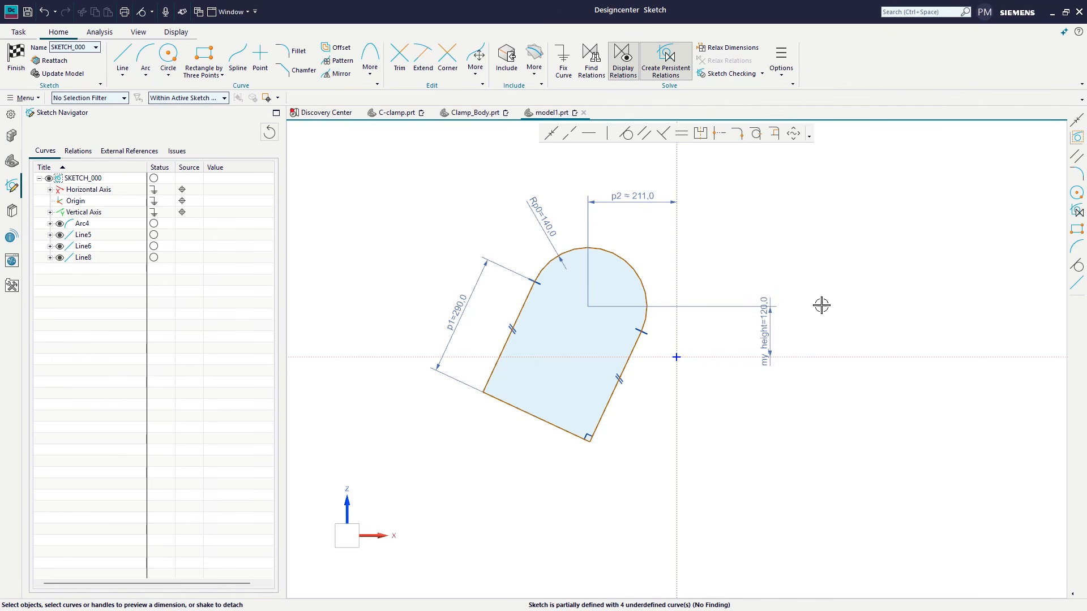
Step: Dimension the angle between the vertical axis and the right long side, name it aaa_angle and set it to 30°
left_click(677, 407)
left_click(602, 407)
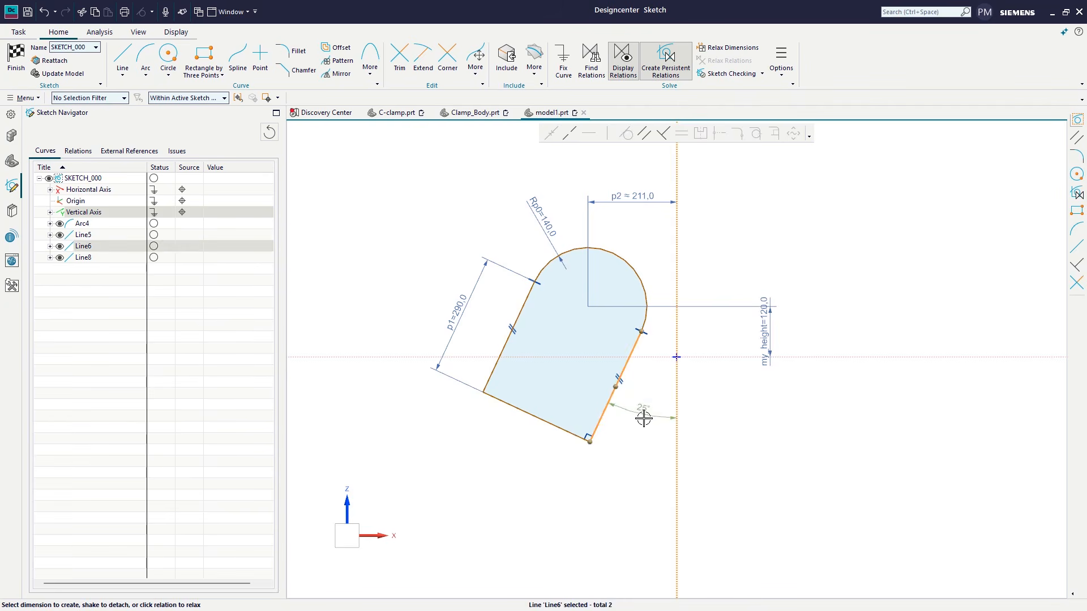
left_click(637, 461)
left_click(538, 503)
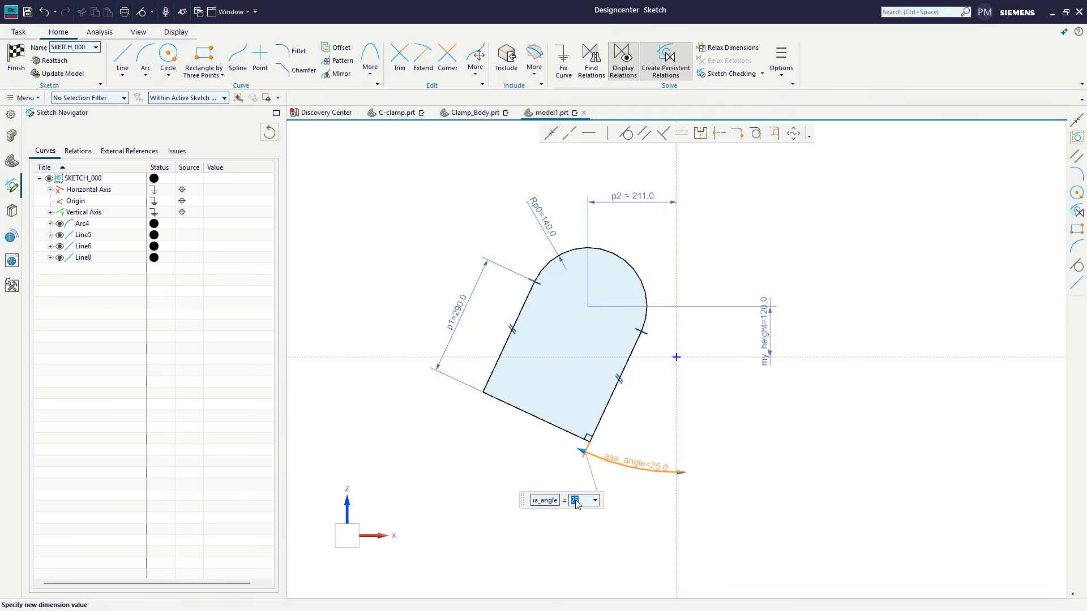
type("30")
key("Return")
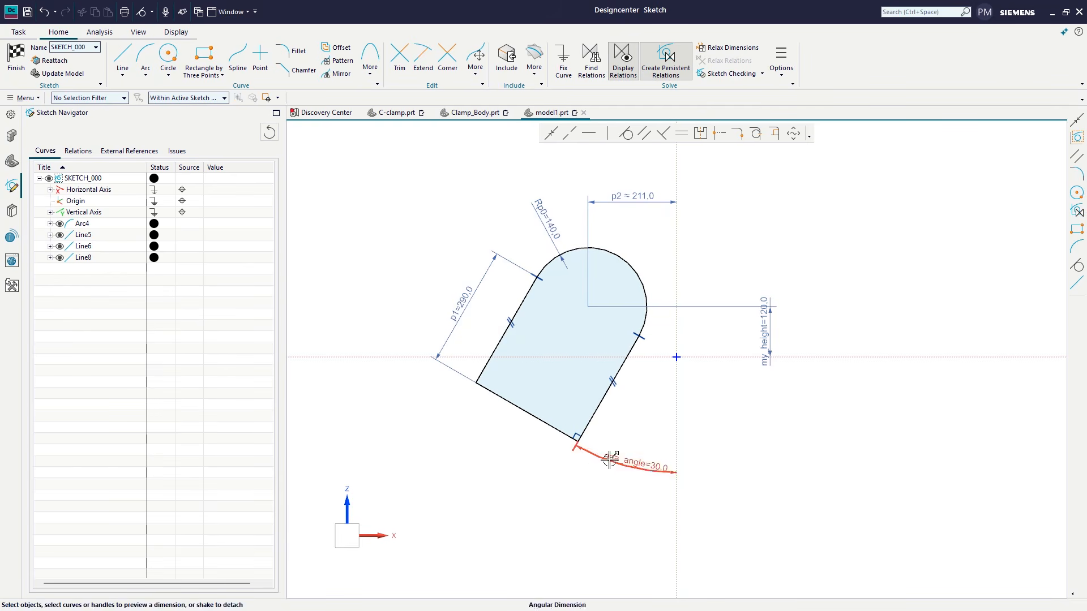
Step: Dynamically adjust the profile's angle to 45°, arc radius to 80 mm and side length to 140 mm, and accept the horizontal offset's value
mouse_move(572, 444)
left_mouse_down()
mouse_move(497, 385)
mouse_move(609, 442)
mouse_move(540, 432)
left_mouse_up()
left_click(566, 256)
left_click_drag(565, 256, 575, 276)
left_click(539, 273)
left_click_drag(459, 349, 503, 305)
left_click(619, 198)
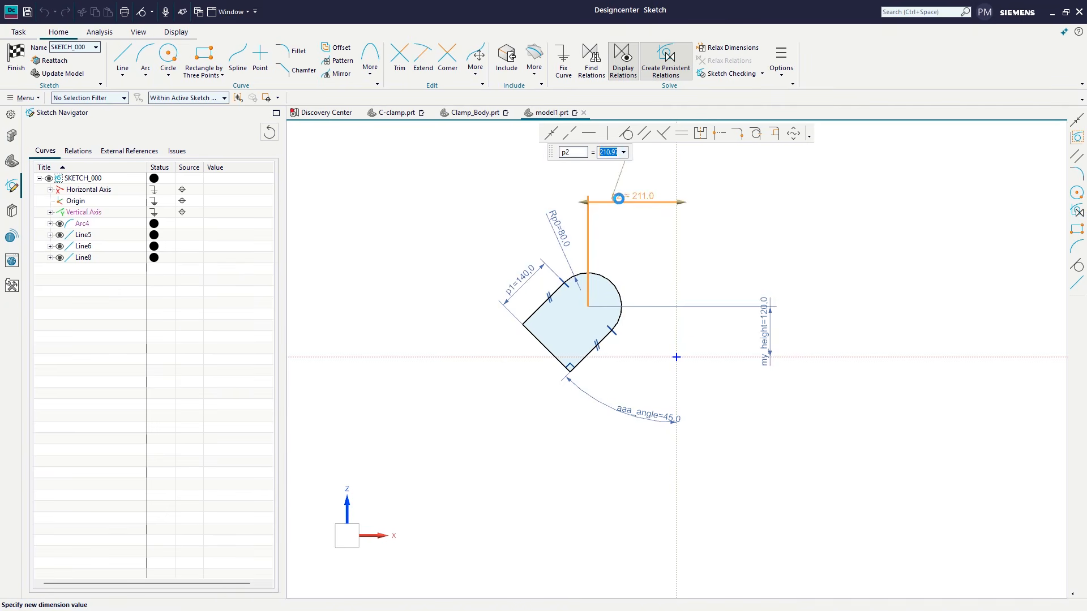
key("Return")
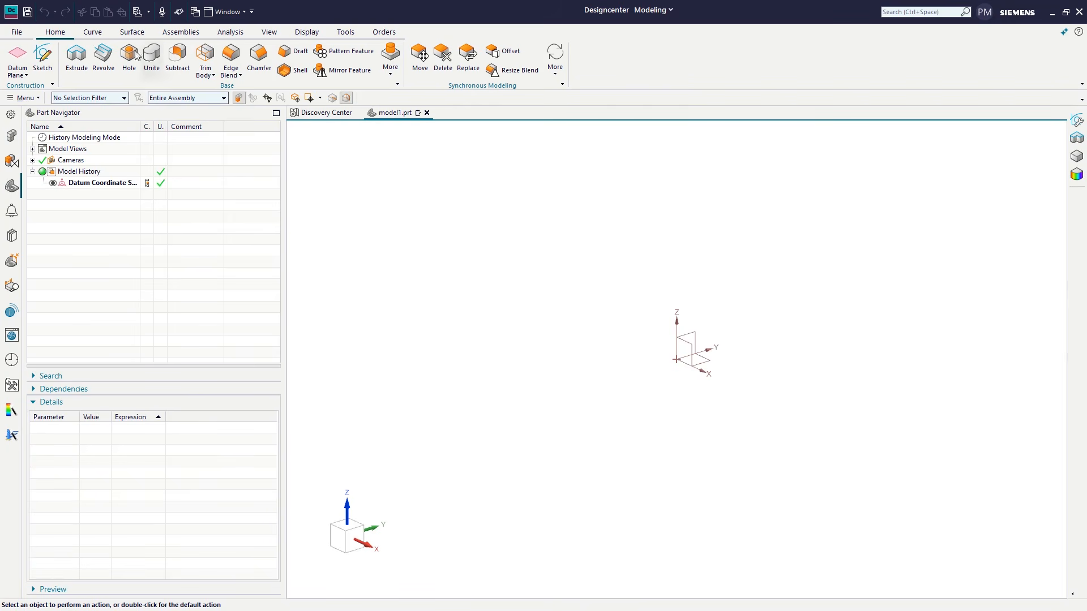
Step: Start a new sketch on the Front plane
left_click(51, 67)
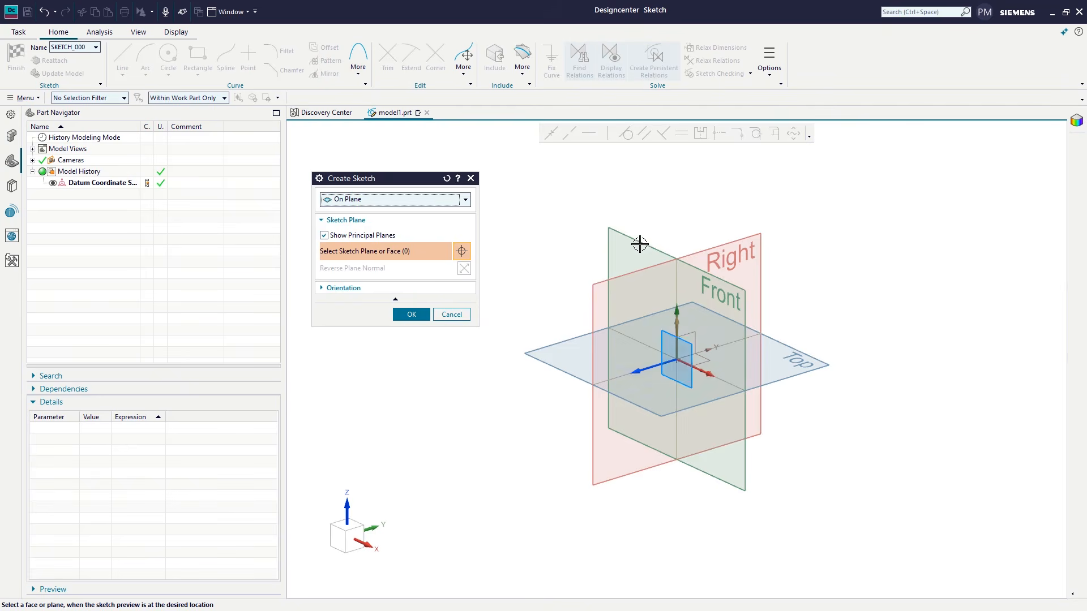
left_click(590, 245)
left_click(410, 314)
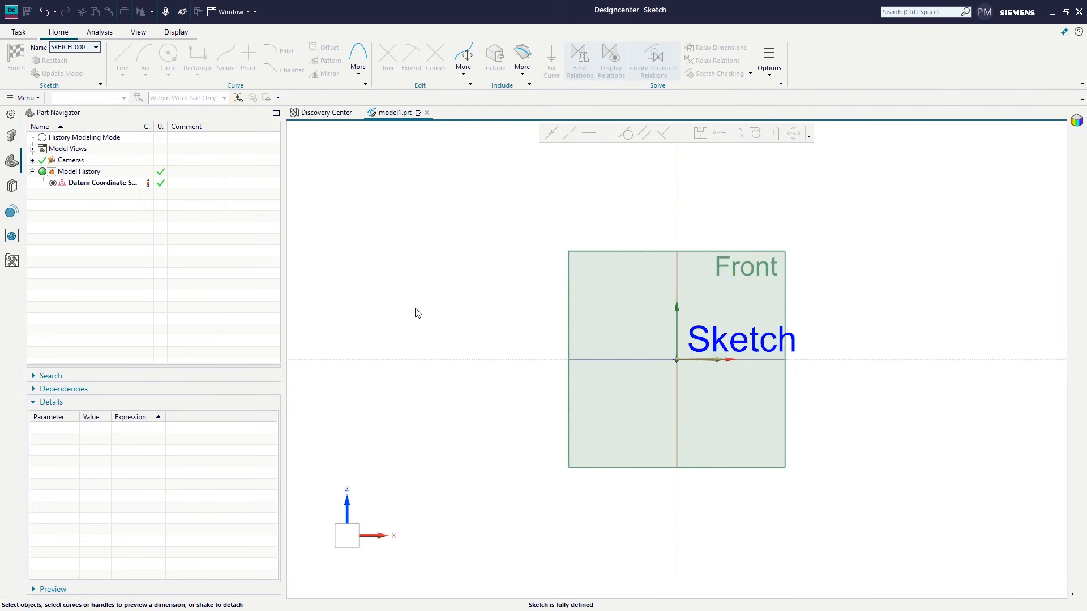
Step: Draw the outer top, left and bottom edges of a C-shaped profile with chained lines, about 810 mm wide and 1010 mm high
left_click(122, 57)
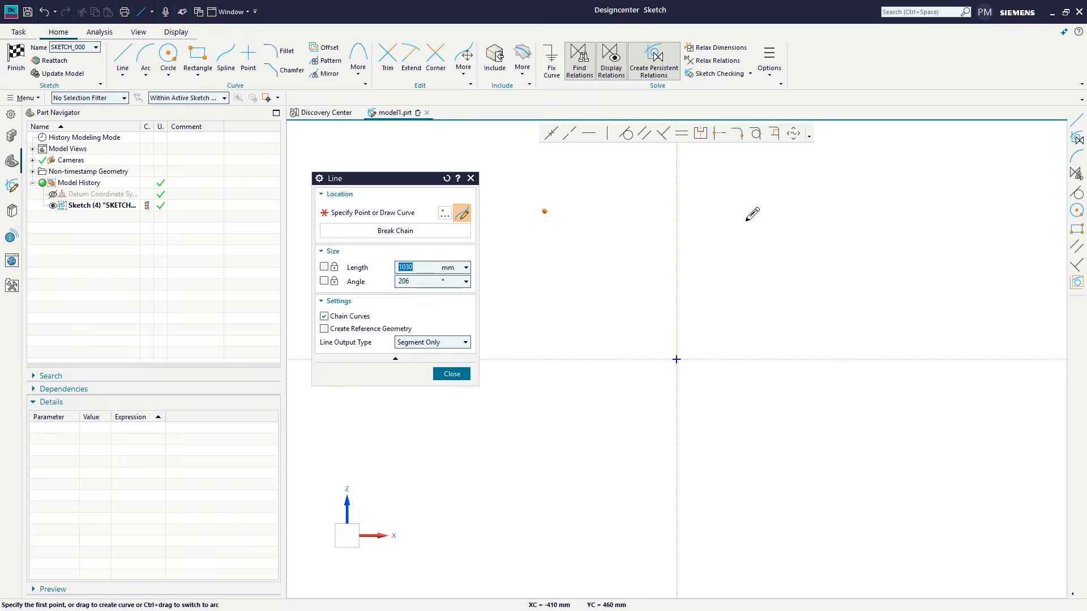
left_click(809, 192)
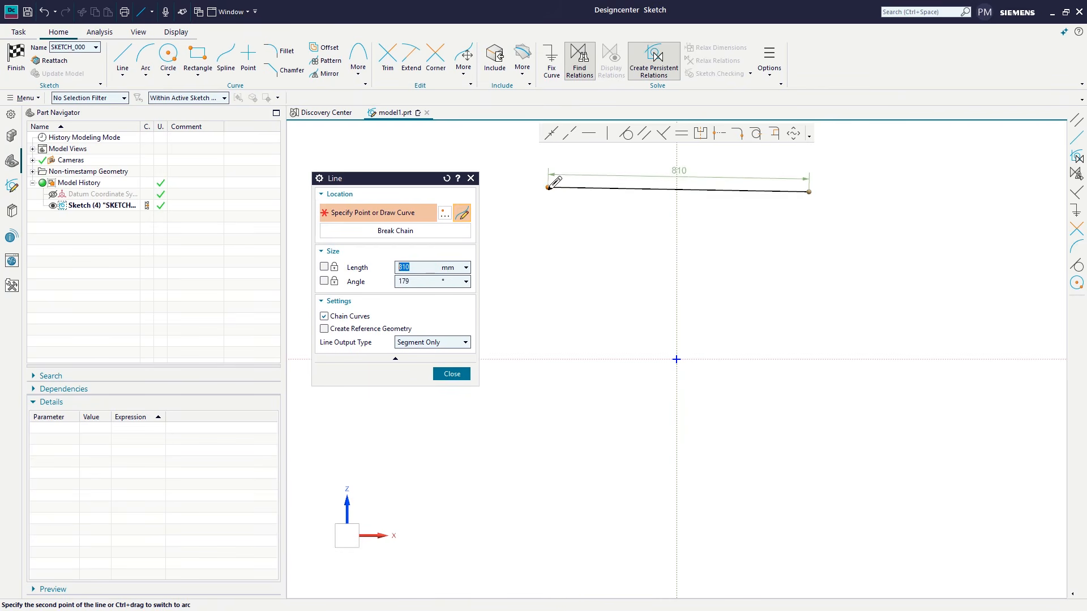
left_click(548, 192)
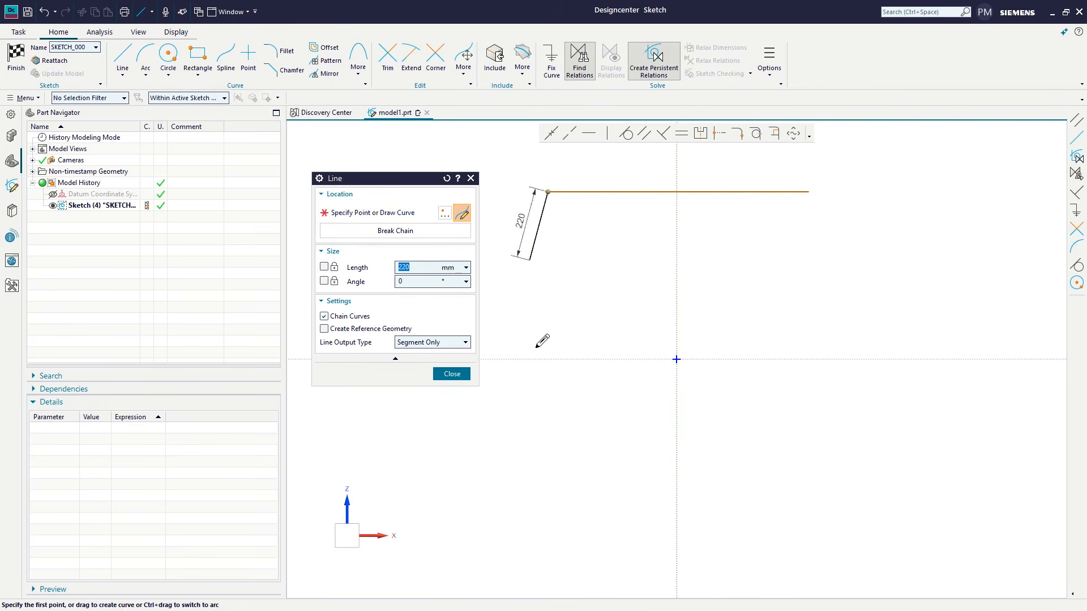
left_click(548, 516)
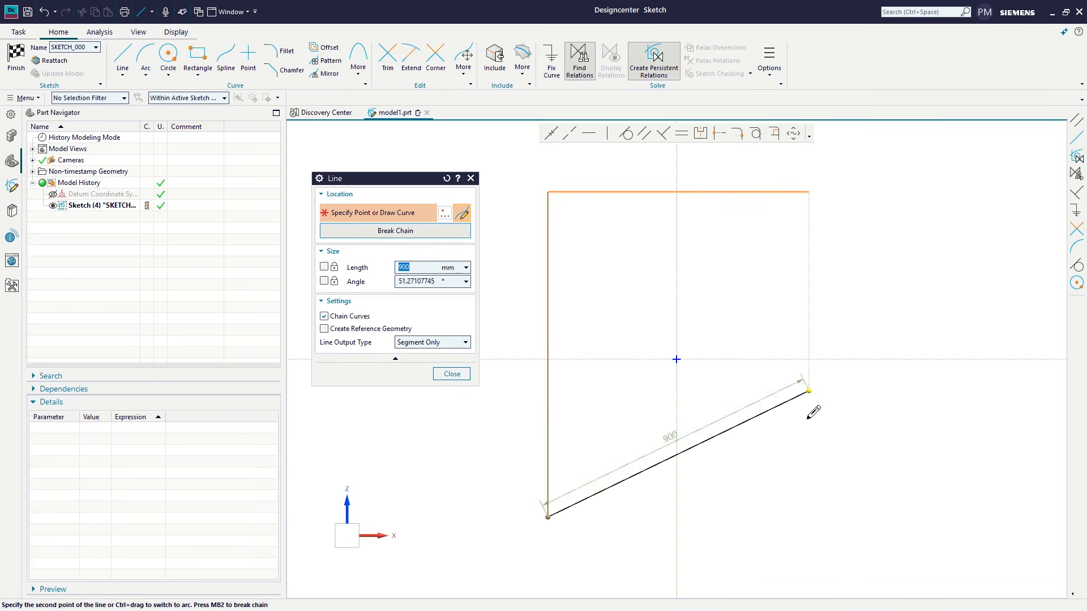
left_click(807, 509)
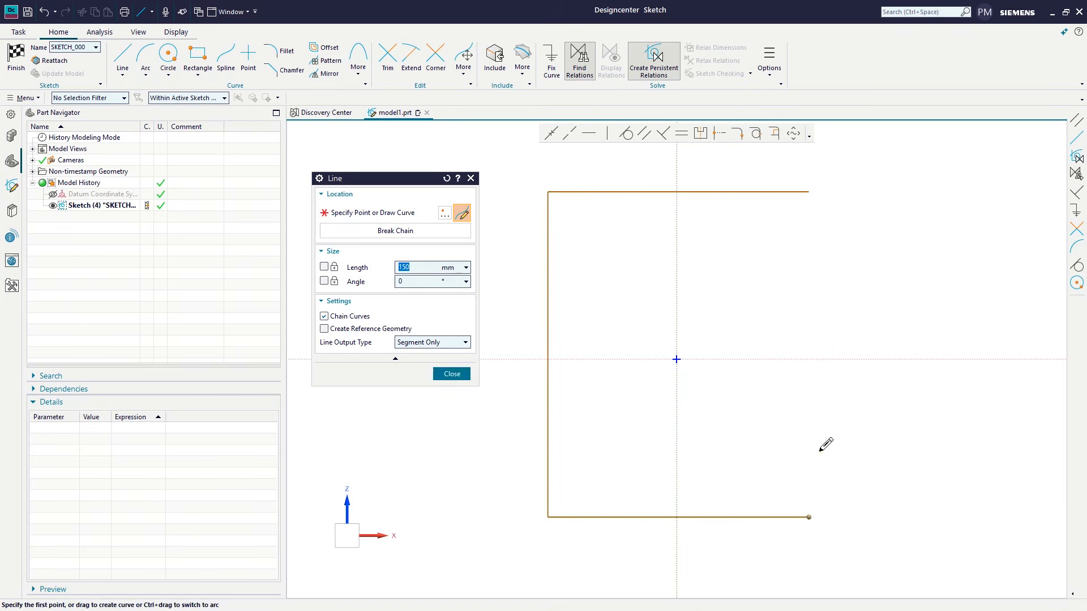
Step: Close the C profile with chained lines around an opening about 510 mm deep and 500 mm high, then finish the Line command
left_click(810, 433)
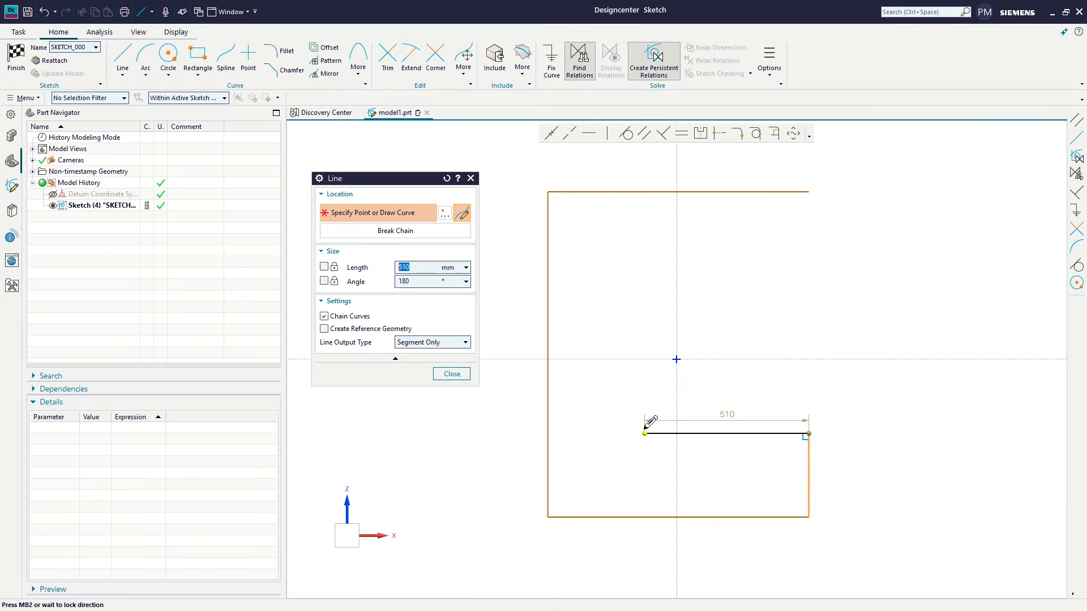
left_click(644, 433)
left_click(644, 272)
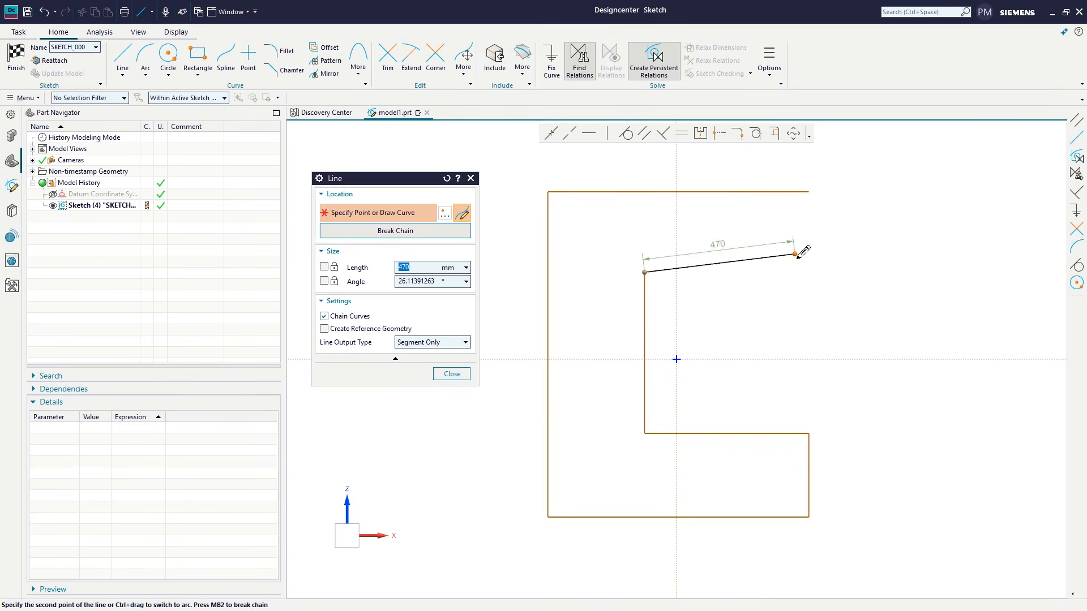
left_click(809, 272)
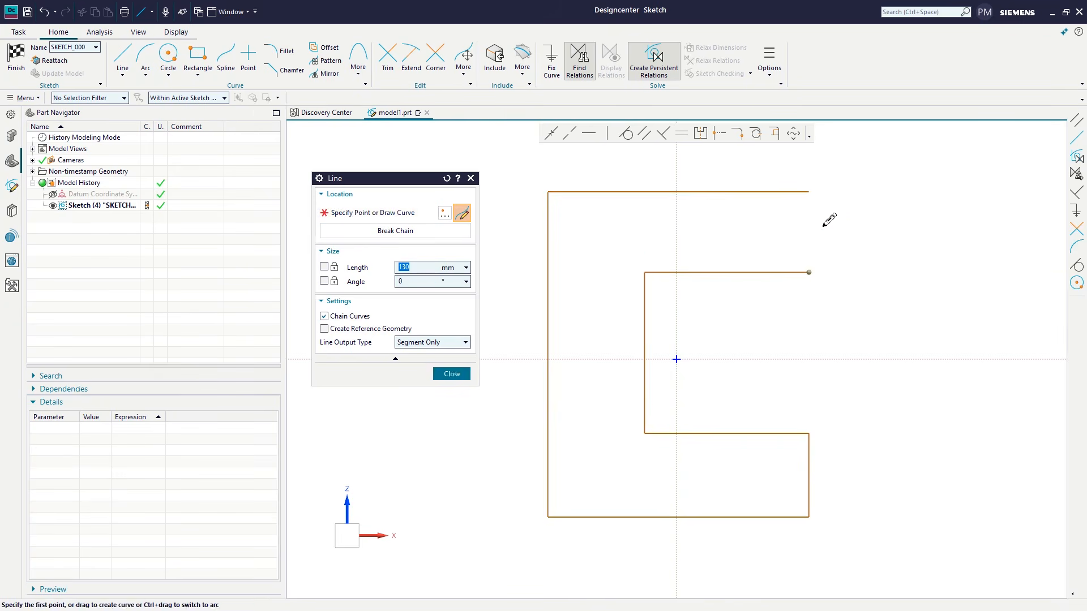
left_click(810, 192)
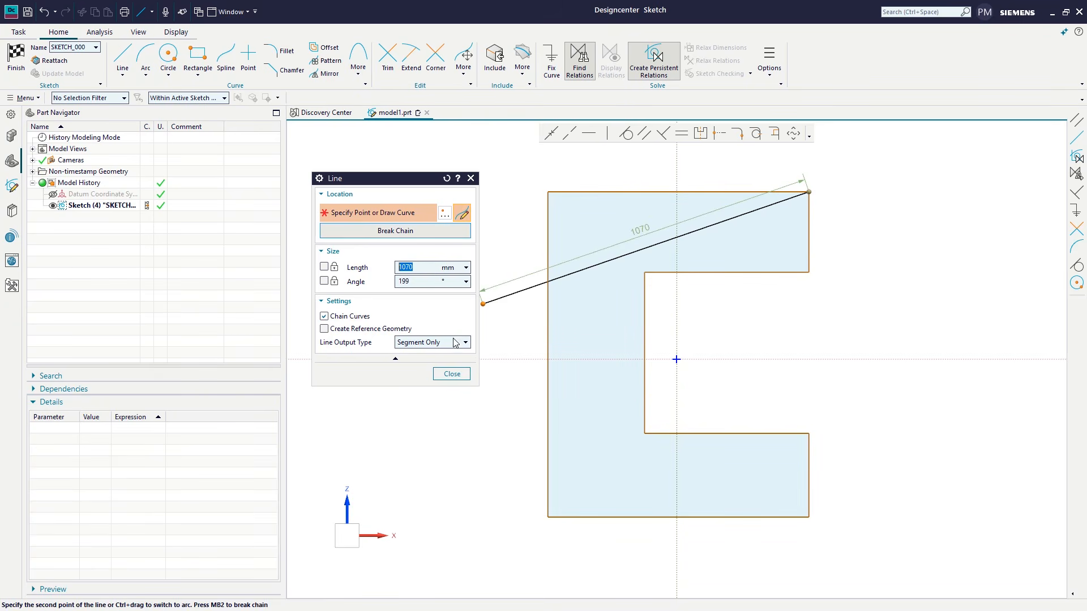
left_click(451, 375)
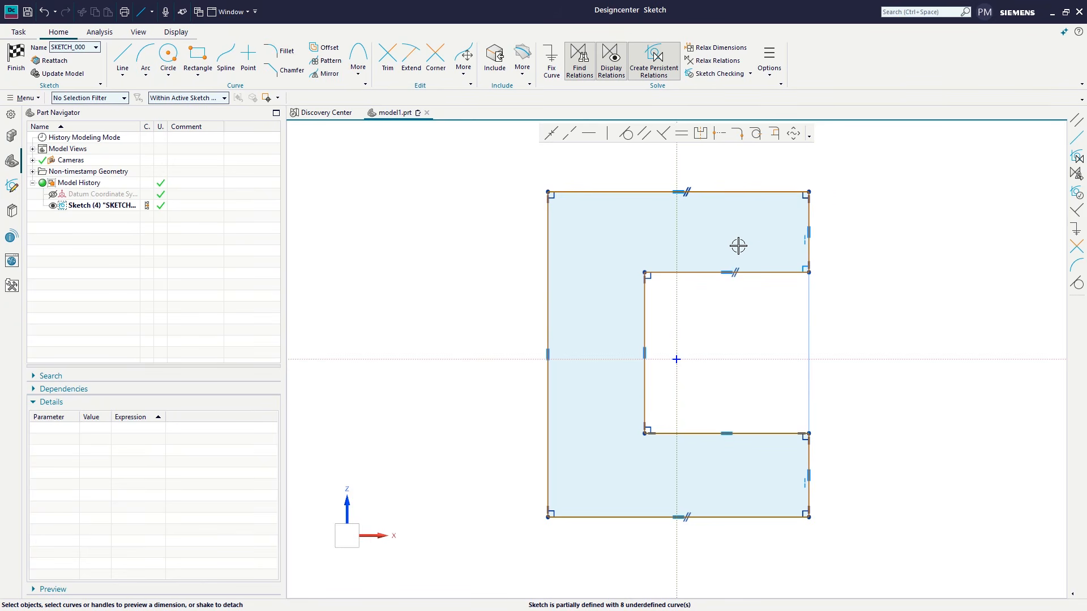
Step: Make the found collinear relation between the two right end edges persistent and turn off Find Relations
right_click(804, 243)
left_click(829, 269)
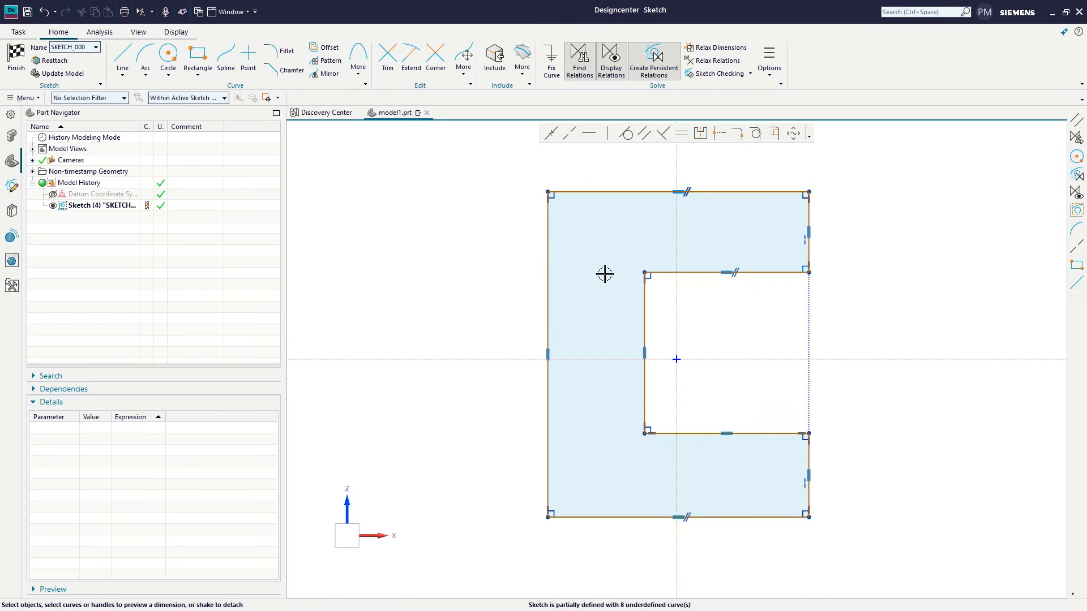
left_click(592, 70)
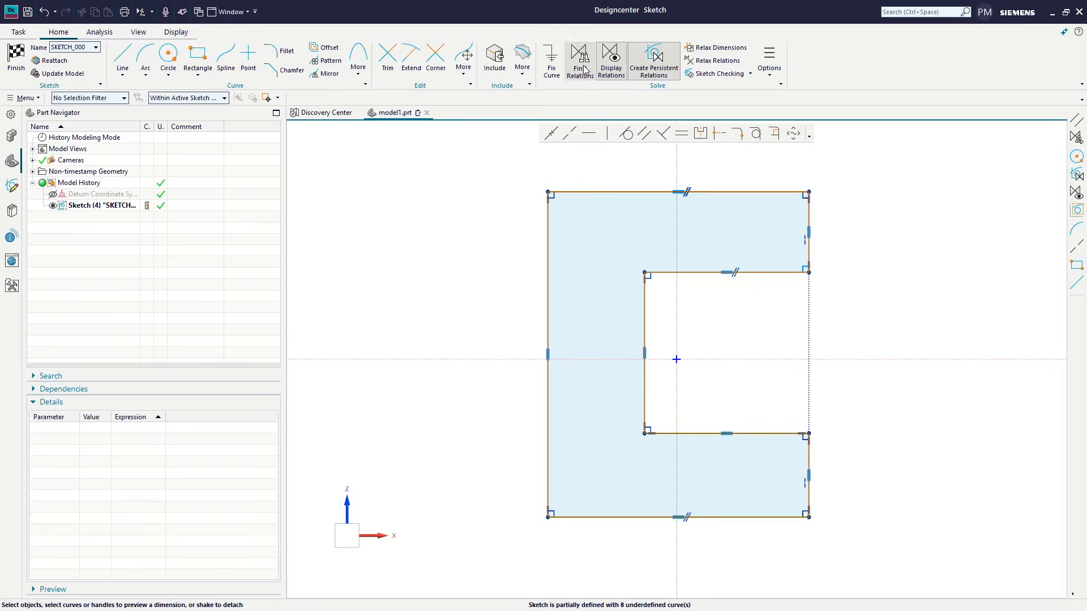
left_click(642, 325)
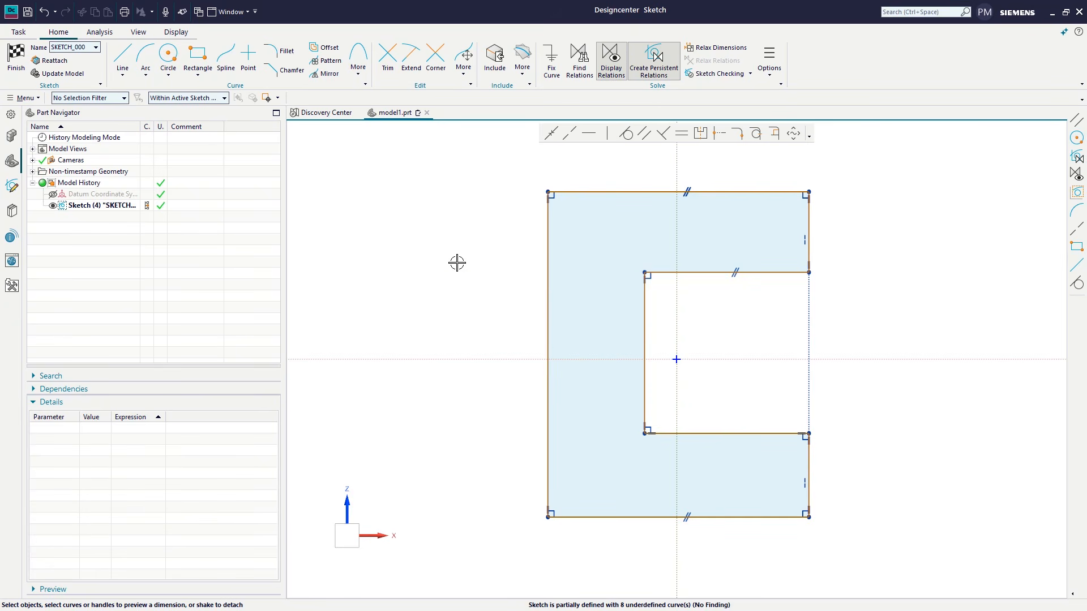
Step: Make both left verticals parallel to the lower right end edge, and the opening's lower edge parallel to the bottom edge
left_click(645, 134)
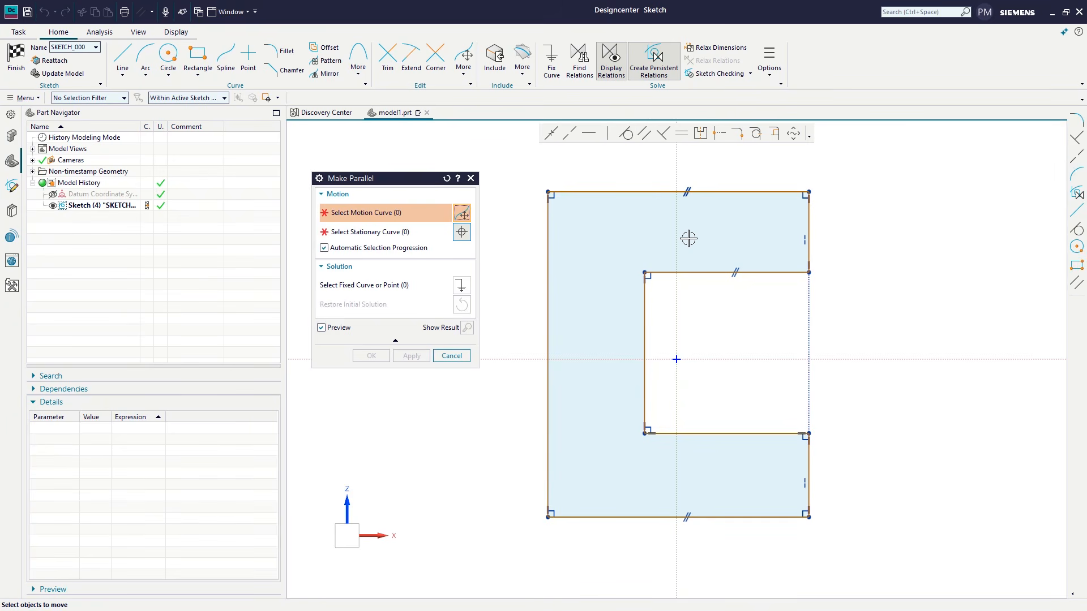
left_click(549, 459)
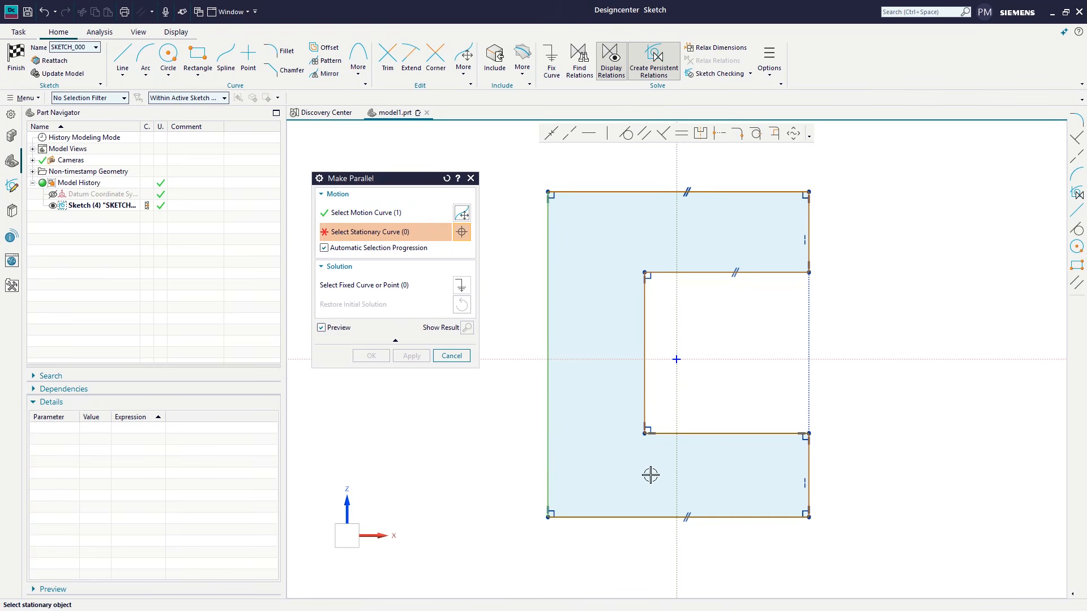
left_click(811, 464)
left_click(412, 355)
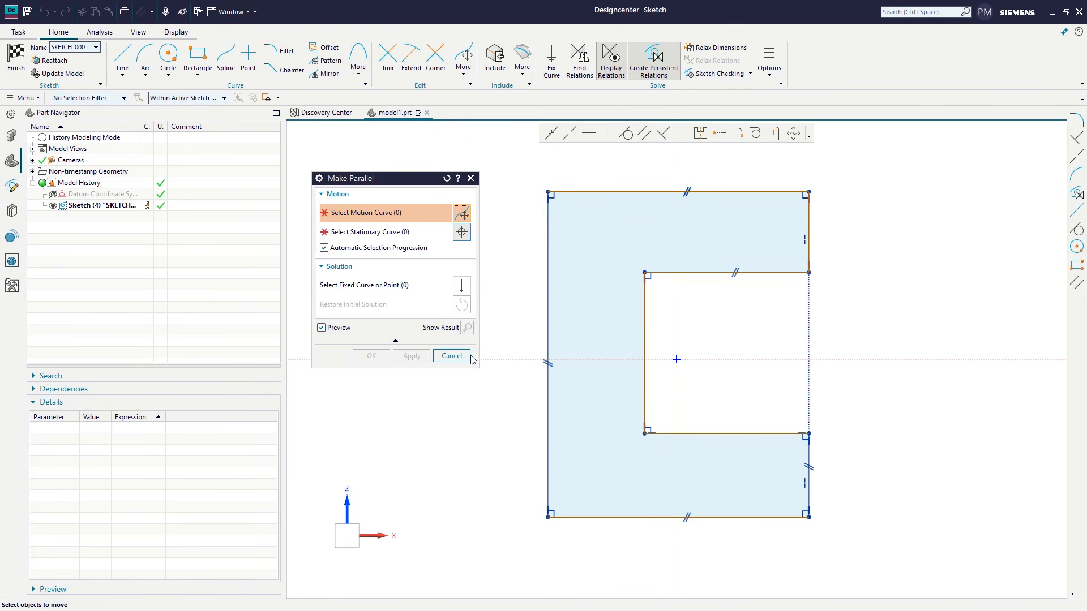
left_click(645, 391)
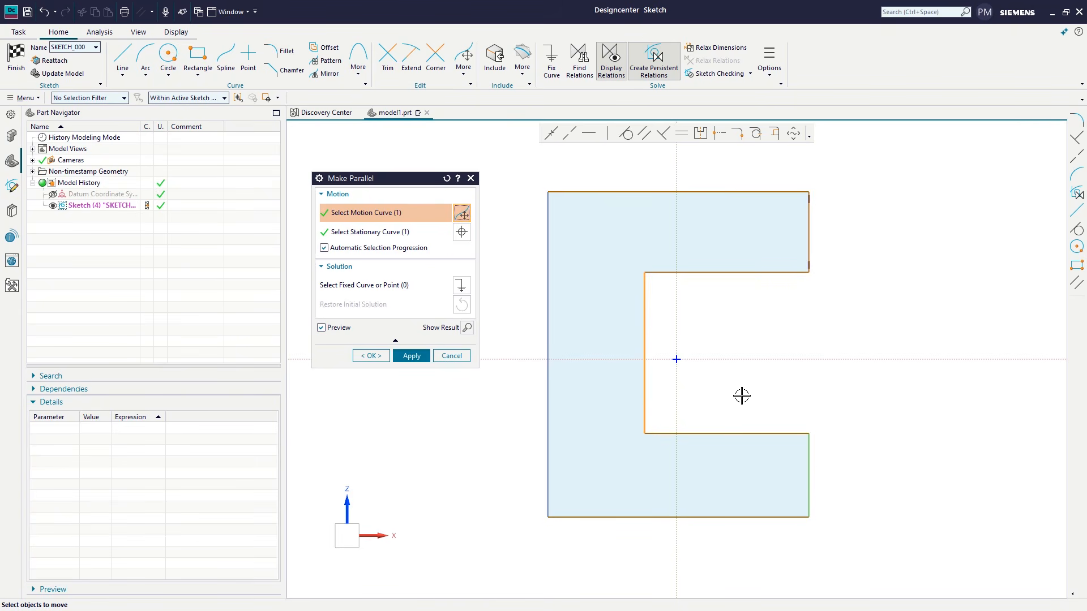
left_click(713, 433)
left_click(729, 516)
left_click(451, 356)
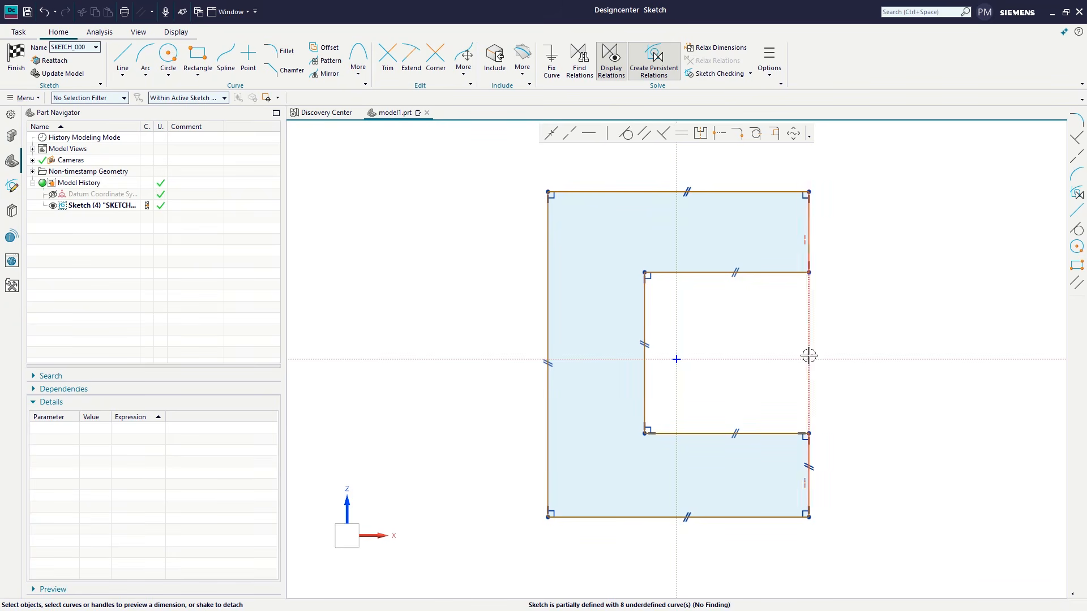
Step: Dimension the vertical distance between the opening's upper and lower edges and name it span
left_click(772, 434)
left_click(781, 273)
left_click_drag(775, 347, 863, 347)
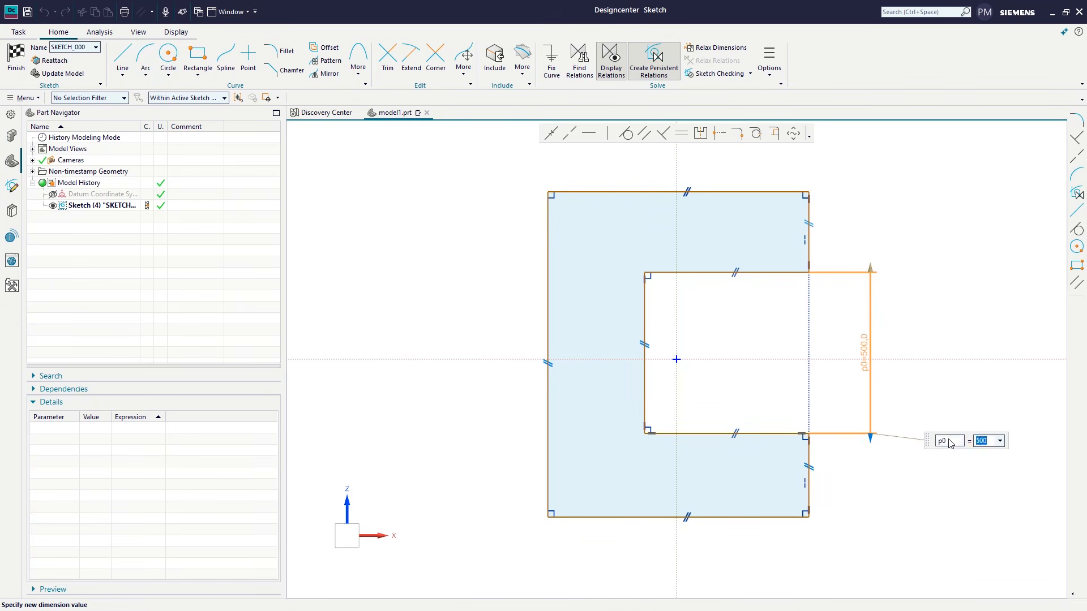
key("Return")
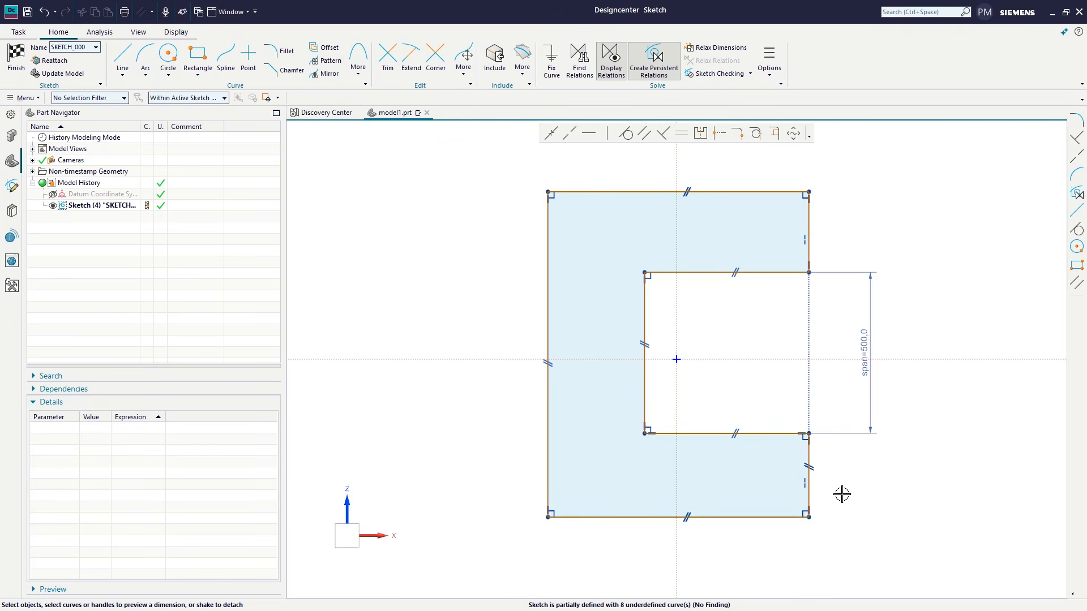
Step: Dimension the horizontal distance from the inner vertical edge to the lower right end edge and name it throat
left_click(644, 359)
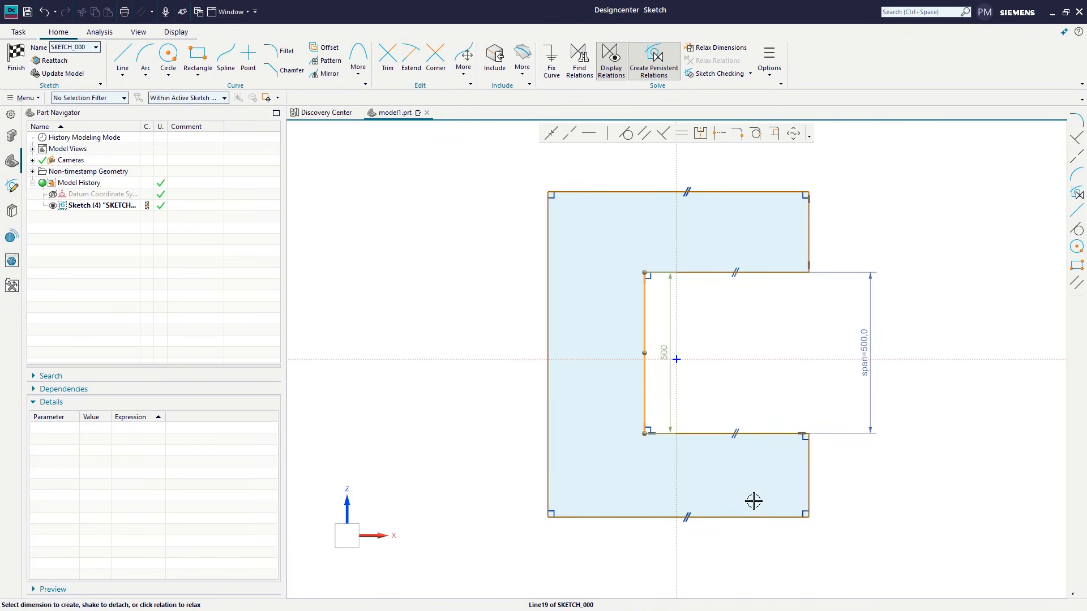
left_click(808, 502)
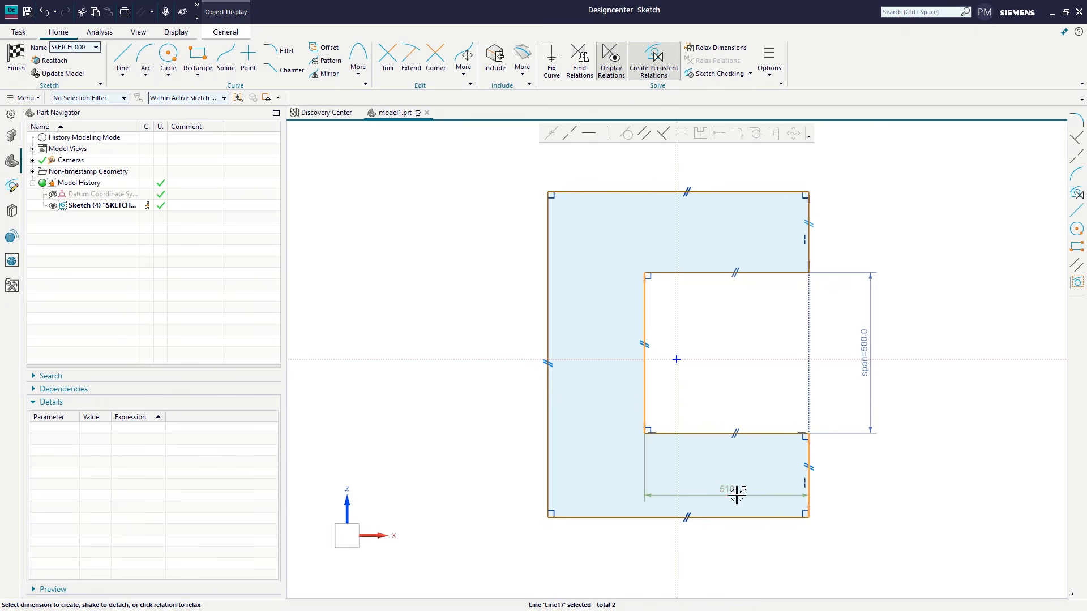
left_click(735, 557)
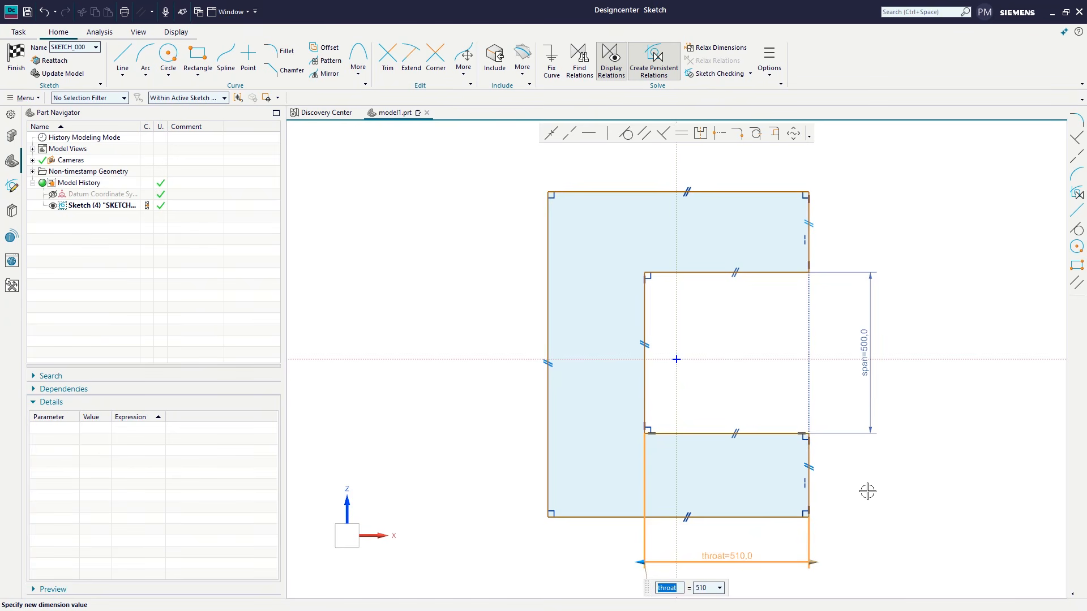
key("Return")
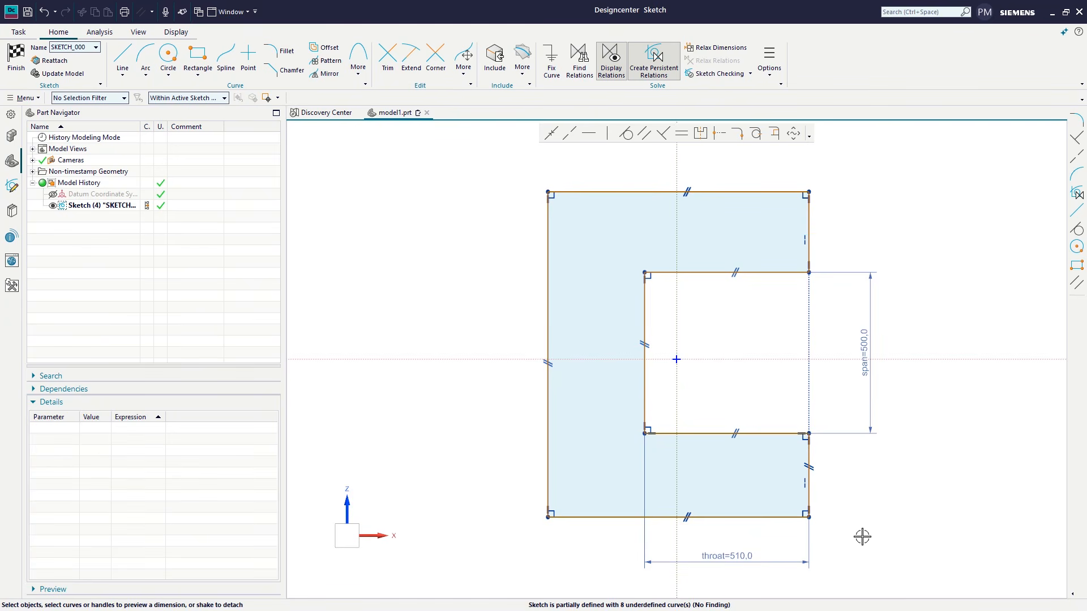
Step: Dimension the heights of the C profile's lower and upper arms, placing both dimensions beside the open end
left_click(766, 516)
left_click(774, 435)
left_click_drag(777, 481, 863, 476)
left_click(866, 475)
key("Return")
left_click(747, 273)
left_click(772, 193)
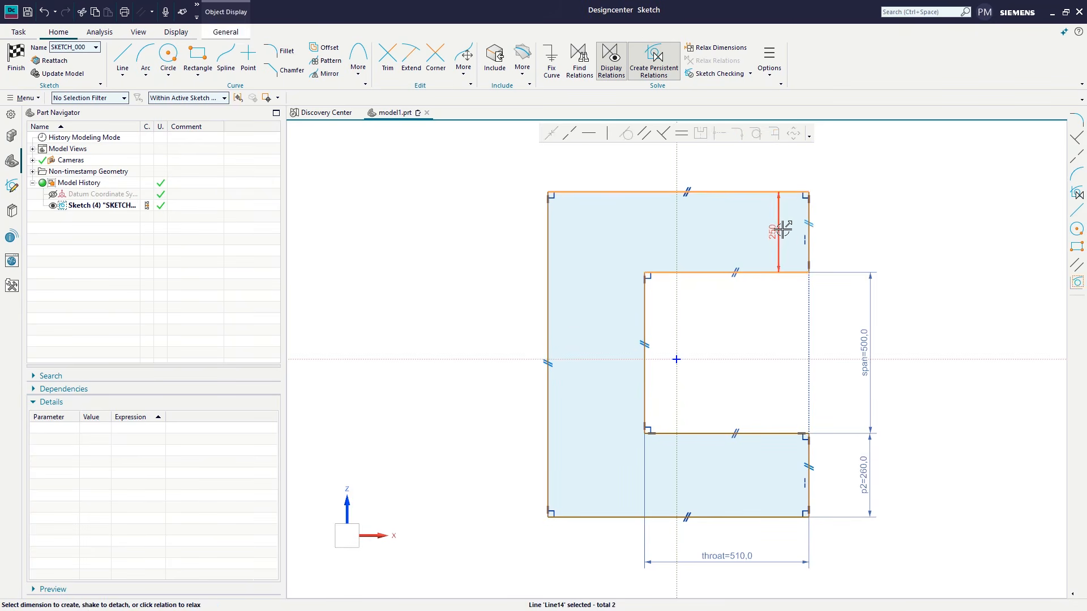
left_click(863, 233)
key("Return")
Step: Dimension the horizontal distance between the outer left and inner vertical edges and name it thick
left_click(644, 407)
left_click(548, 397)
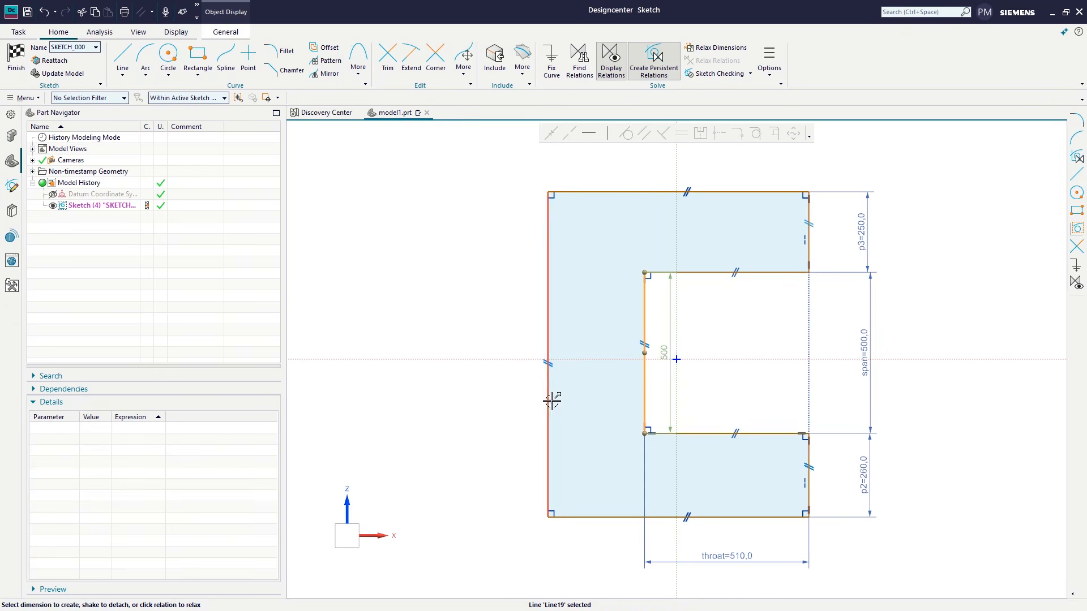
left_click(606, 562)
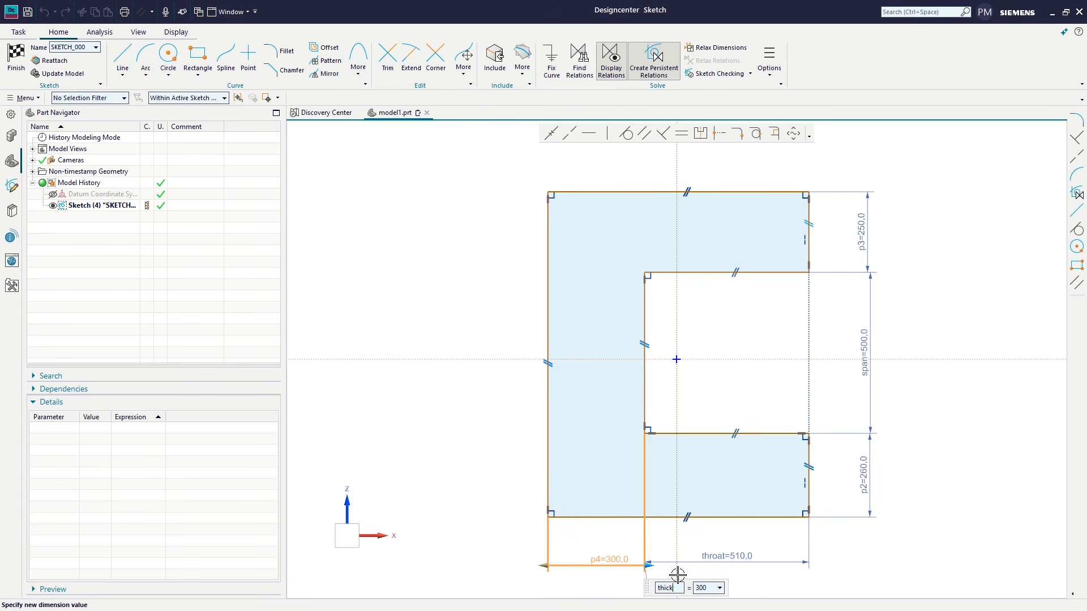
key("Return")
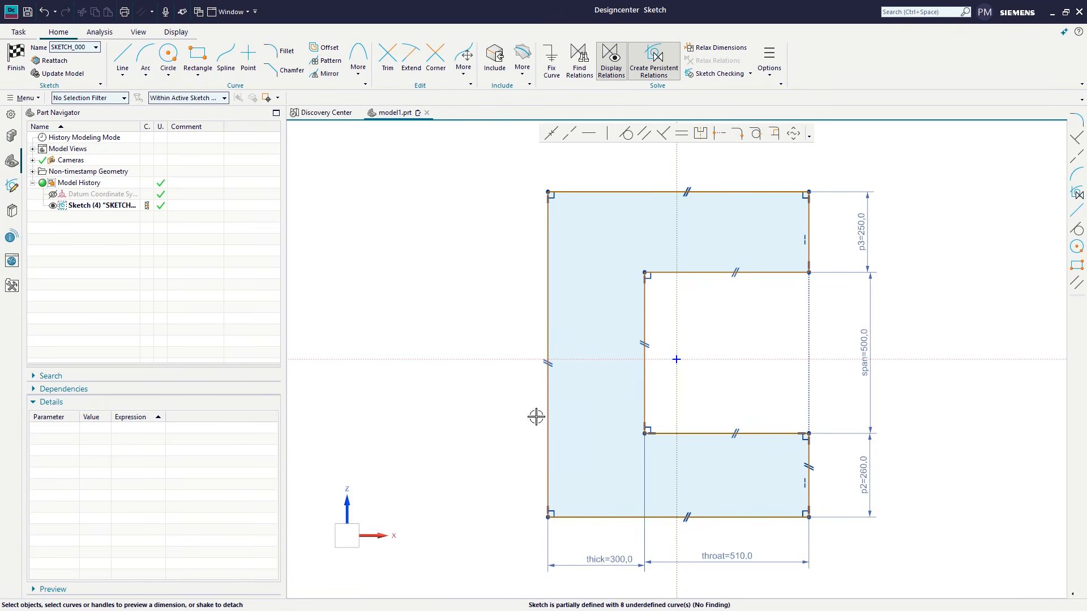
Step: Dynamically adjust the span dimension to 570 mm and the throat dimension to 480 mm
mouse_move(874, 277)
left_mouse_down()
mouse_move(868, 308)
mouse_move(861, 245)
mouse_move(855, 254)
left_mouse_up()
left_click(917, 439)
left_click(781, 556)
mouse_move(812, 555)
left_mouse_down()
mouse_move(776, 552)
mouse_move(804, 547)
left_mouse_up()
left_click(920, 509)
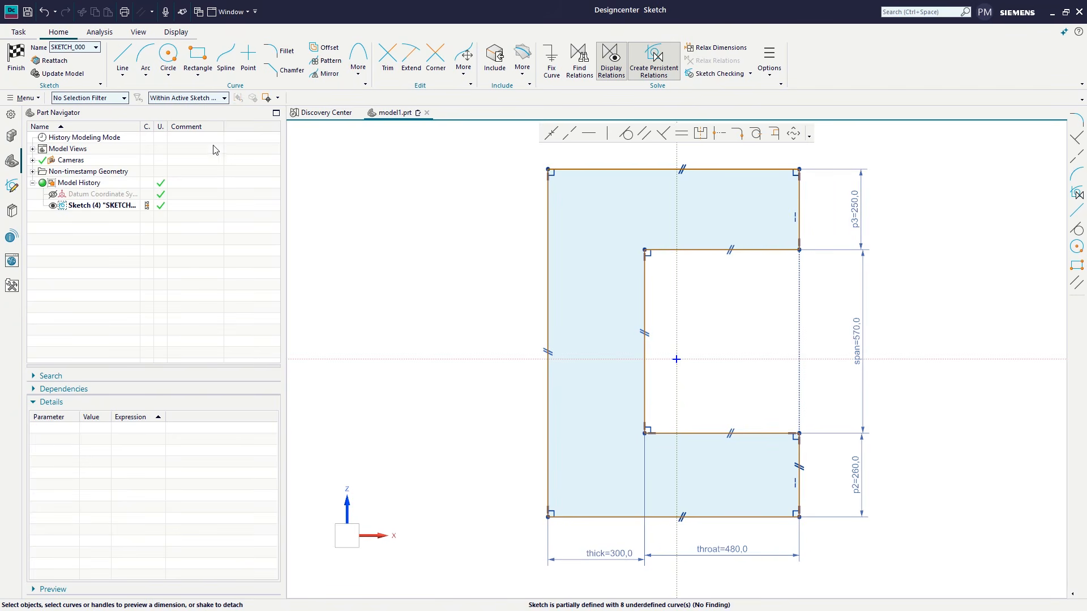
Step: Draw a tangent arc of about 290 mm radius across the upper left corner, from the top edge to the left edge
left_click(152, 68)
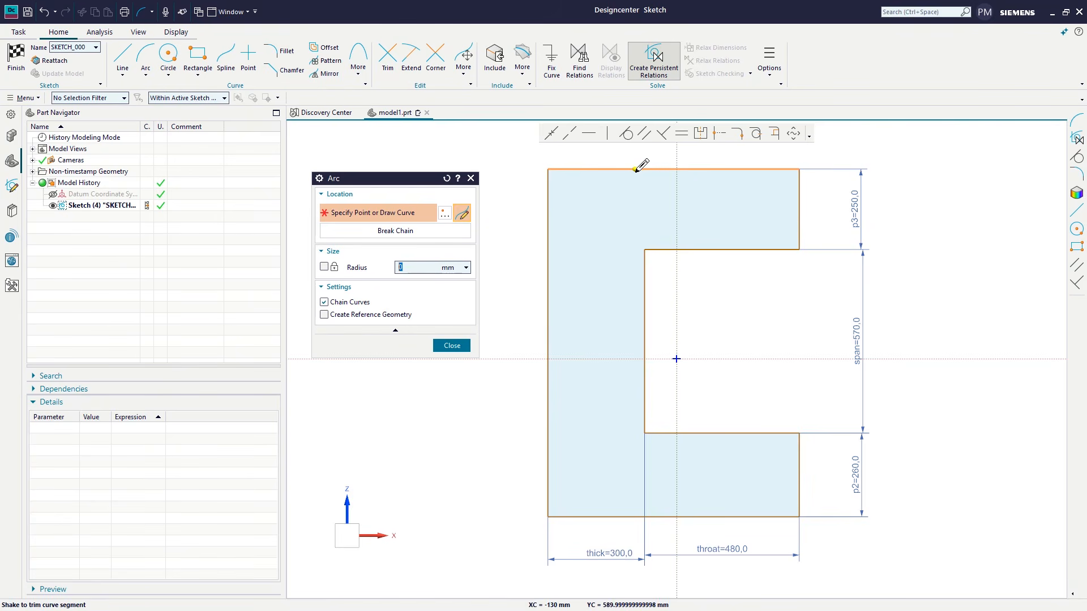
left_click(602, 168)
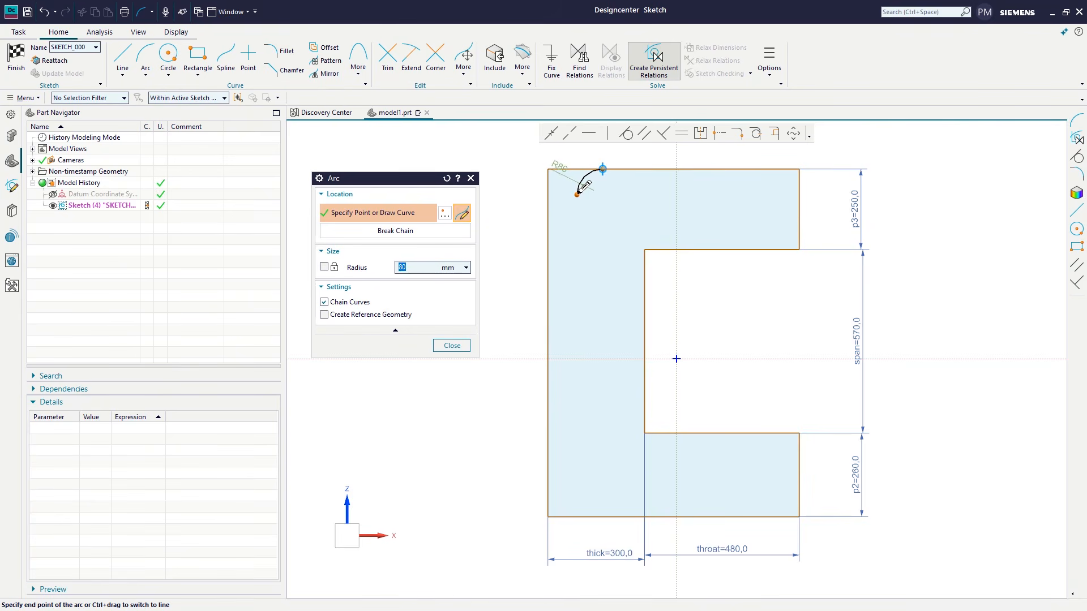
left_click(549, 263)
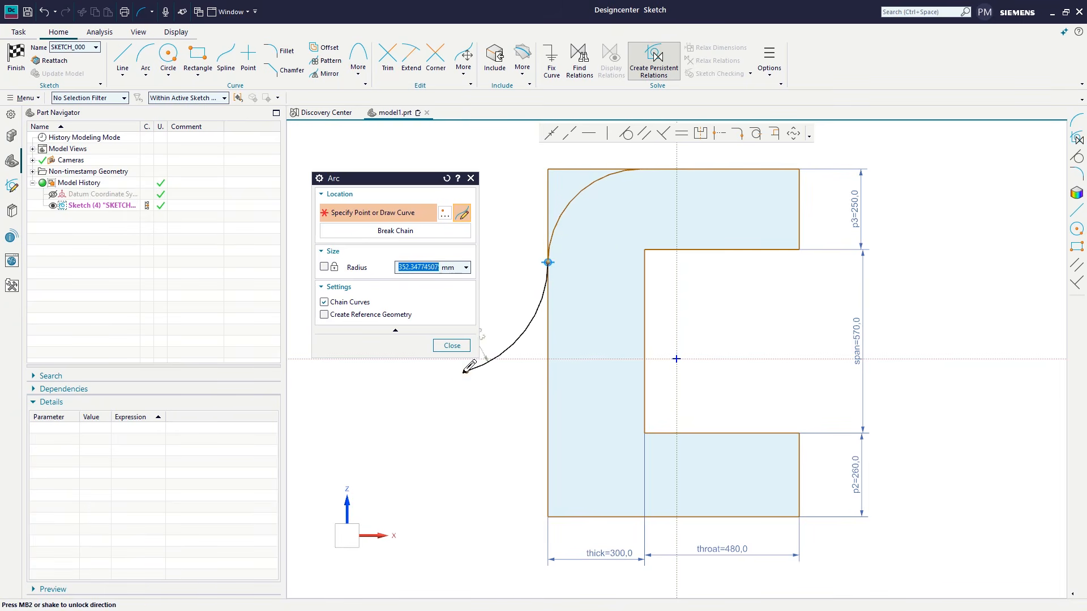
left_click(452, 346)
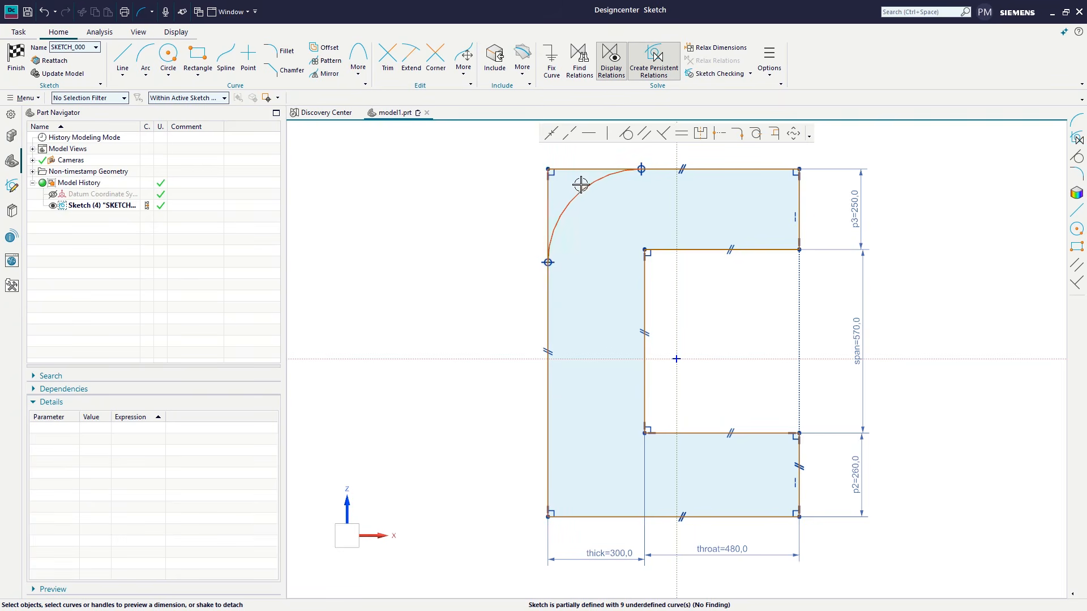
Step: Dimension the radius of the arc at the C profile's upper left corner, placing the dimension outside the profile
left_click(569, 226)
left_click_drag(569, 226, 493, 173)
key("Return")
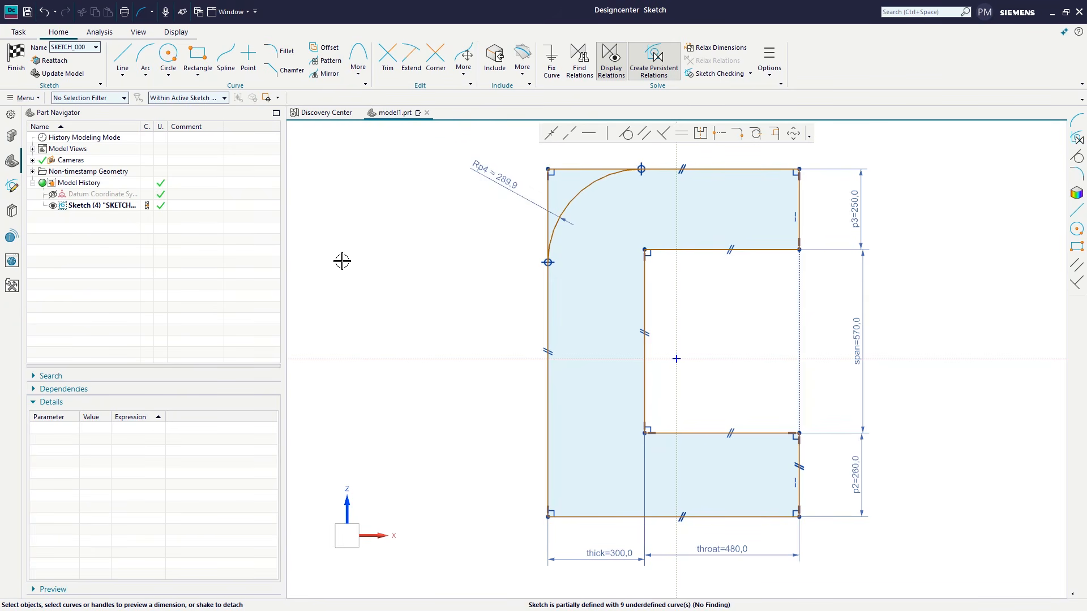
Step: Fillet the C profile's lower left corner with a radius of about 319 mm and dimension that radius outside the profile
left_click(272, 51)
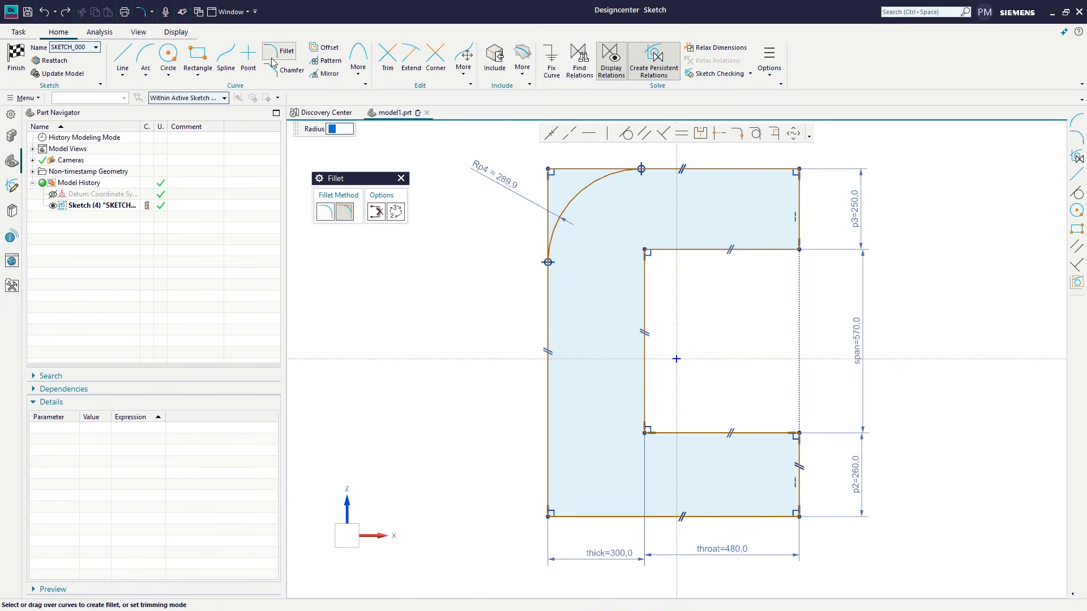
left_click(547, 517)
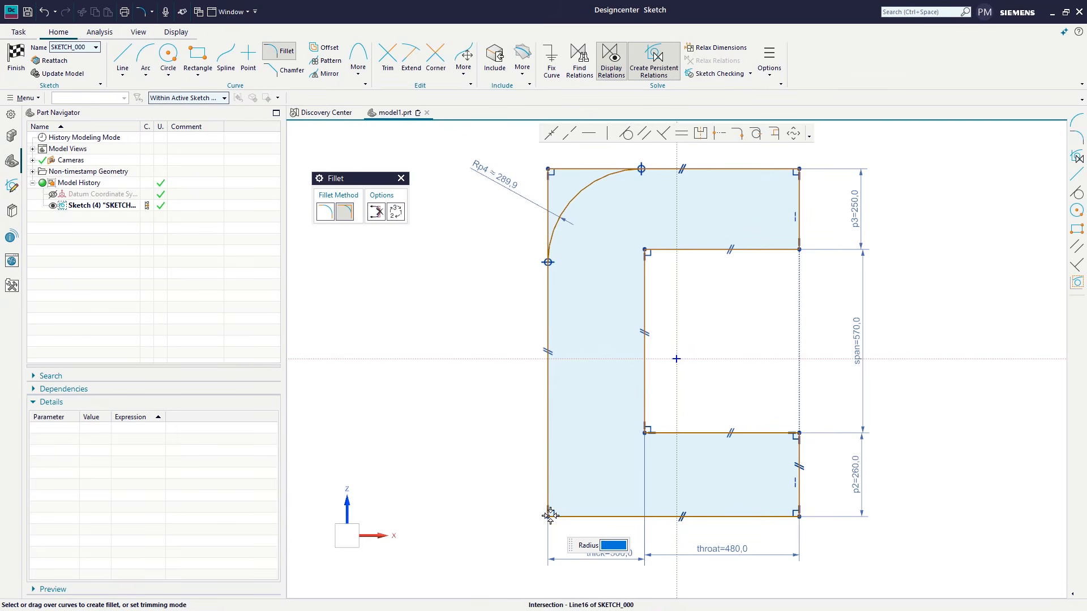
left_click(576, 485)
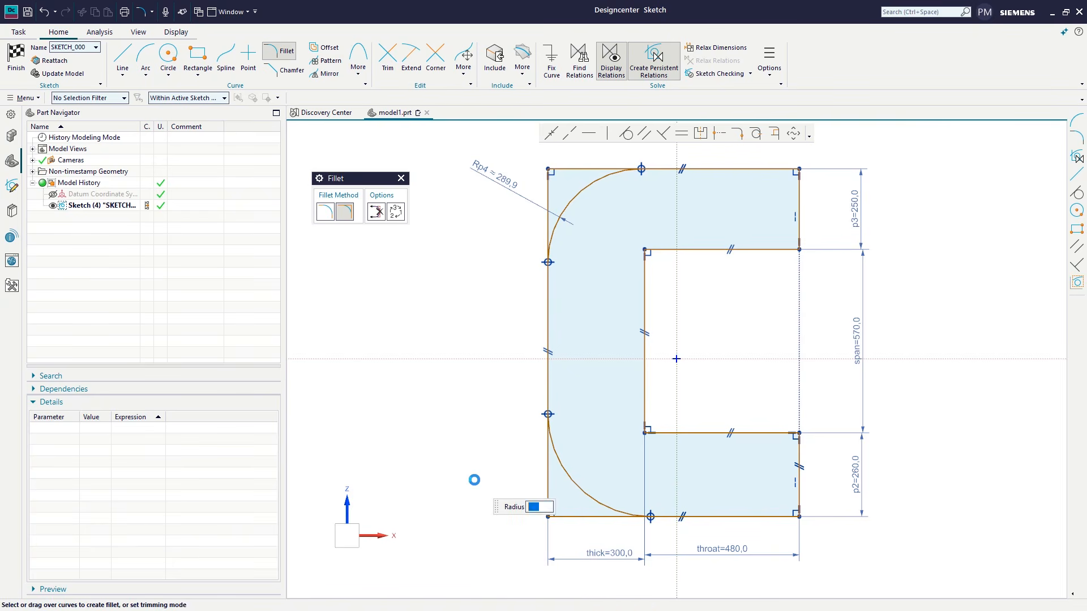
left_click(401, 179)
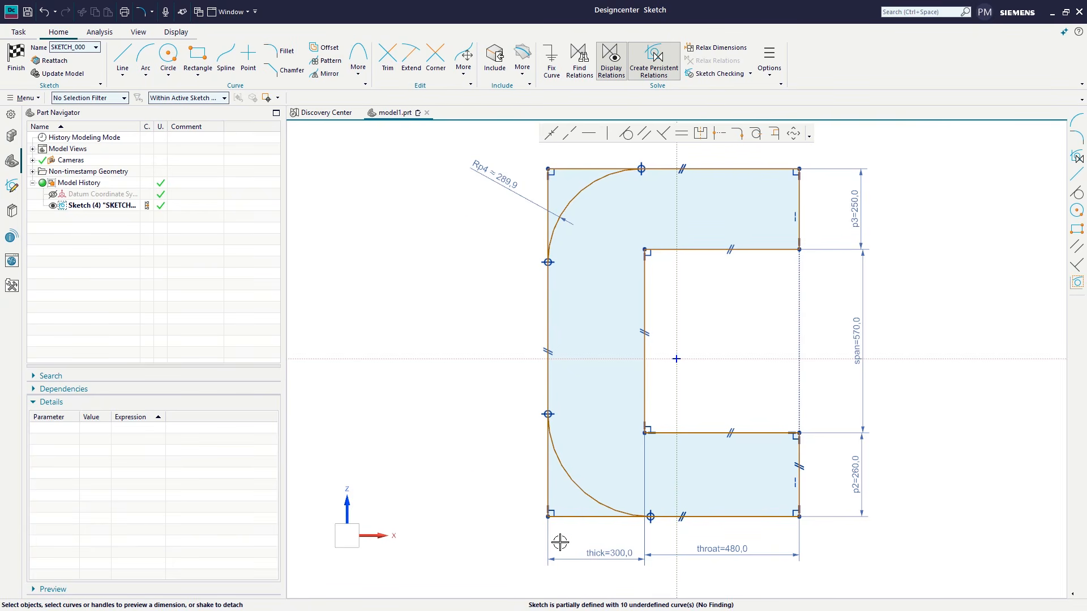
left_click(580, 485)
left_click_drag(610, 493, 494, 476)
left_click(477, 422)
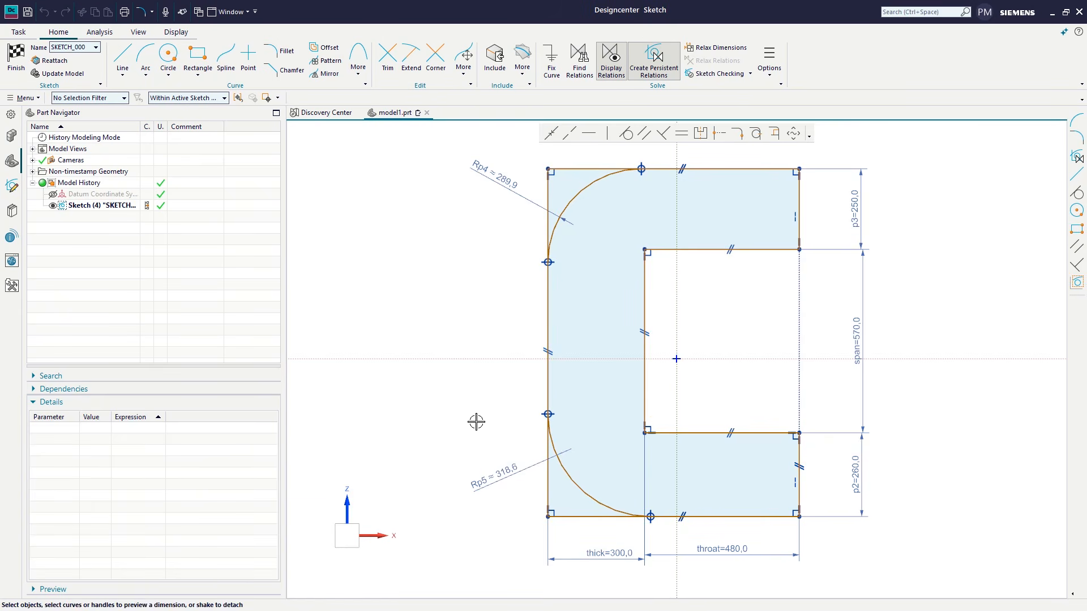
Step: Draw an arc of 800 mm radius from the top edge to the upper arm's open end, and move it slightly towards that end
key("a")
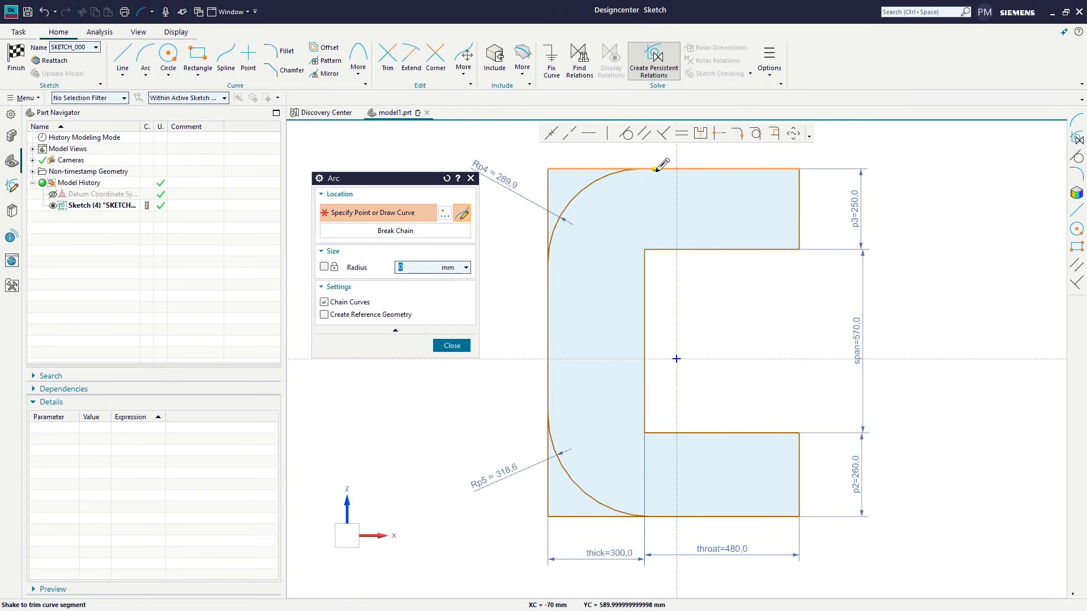
left_click(759, 169)
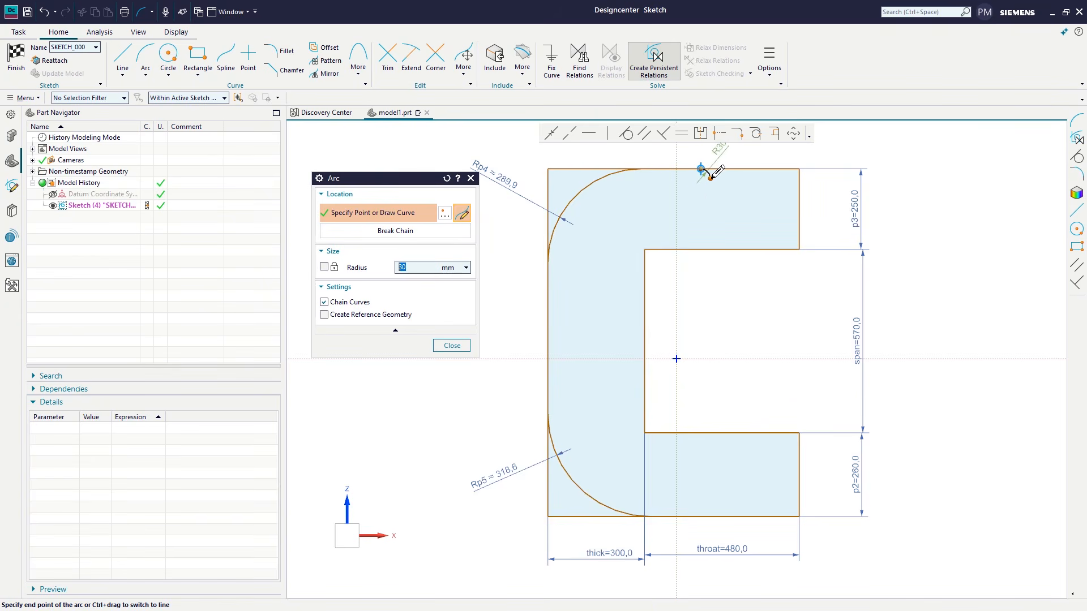
left_click(710, 178)
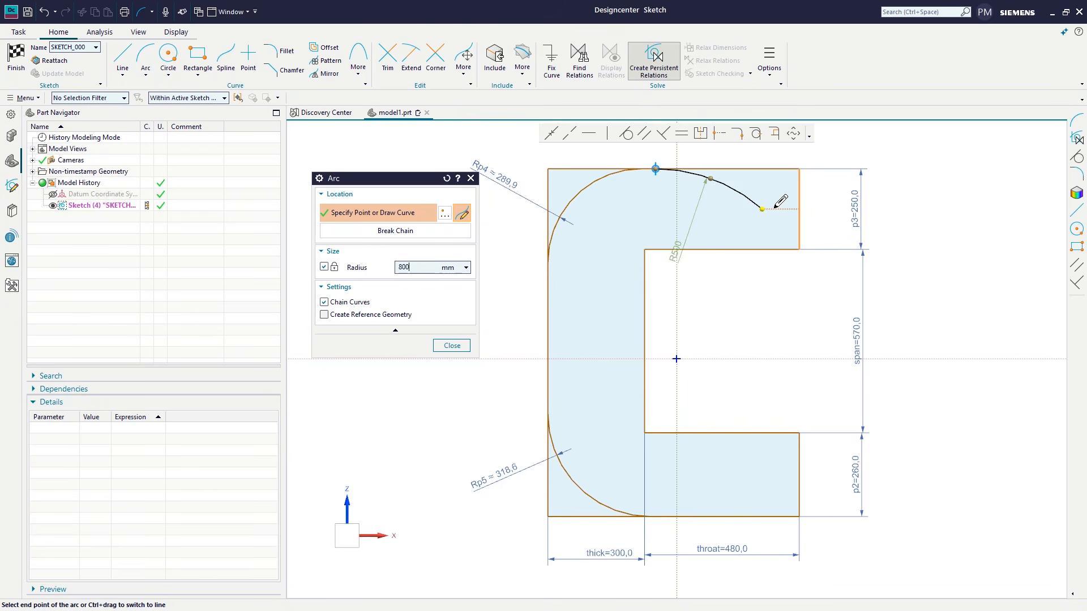
left_click(799, 224)
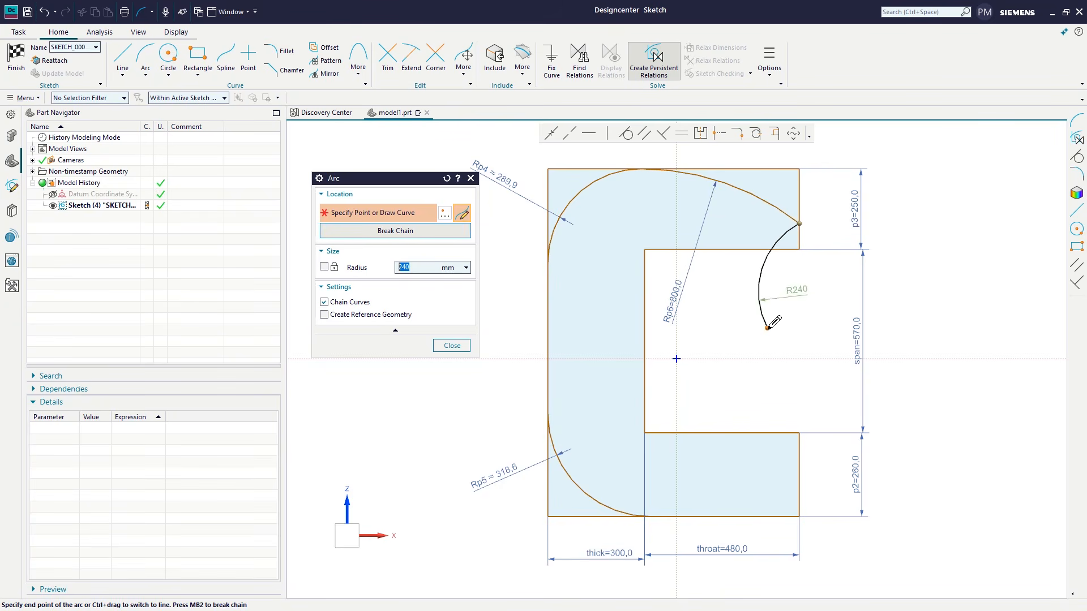
left_click(452, 345)
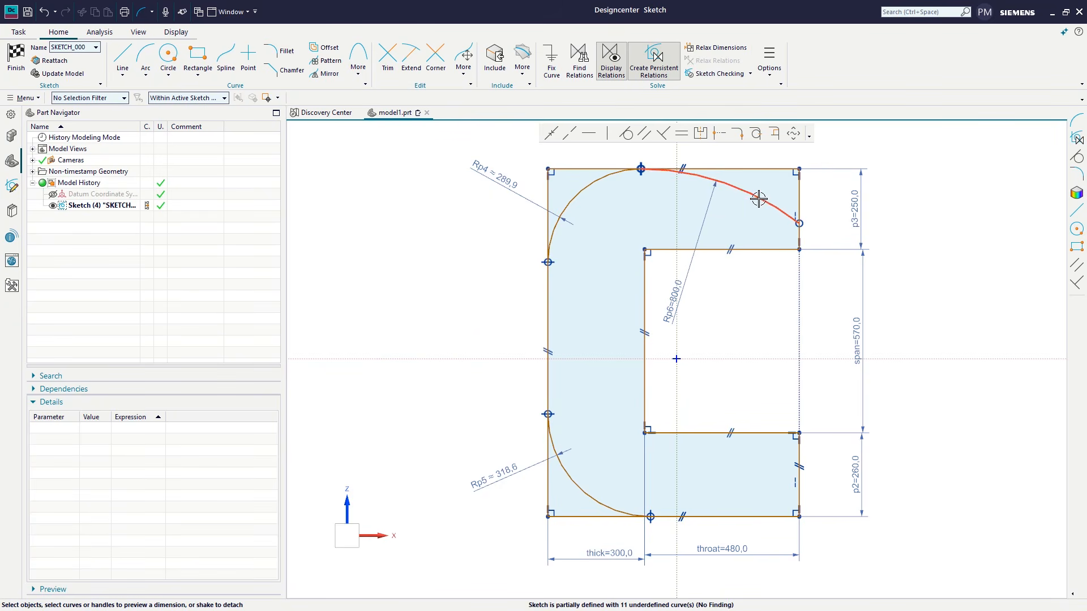
left_click(701, 176)
left_click_drag(723, 181, 767, 186)
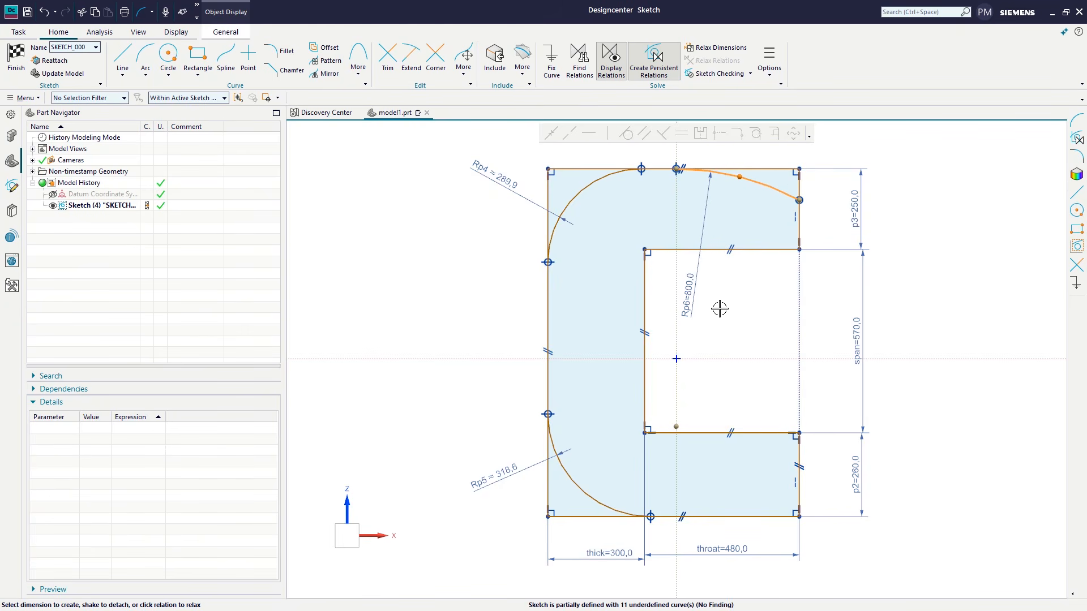
Step: Dimension the arc's end 100 mm above the upper arm's inner edge and adjust the arc's radius to 470 mm
left_click(767, 249)
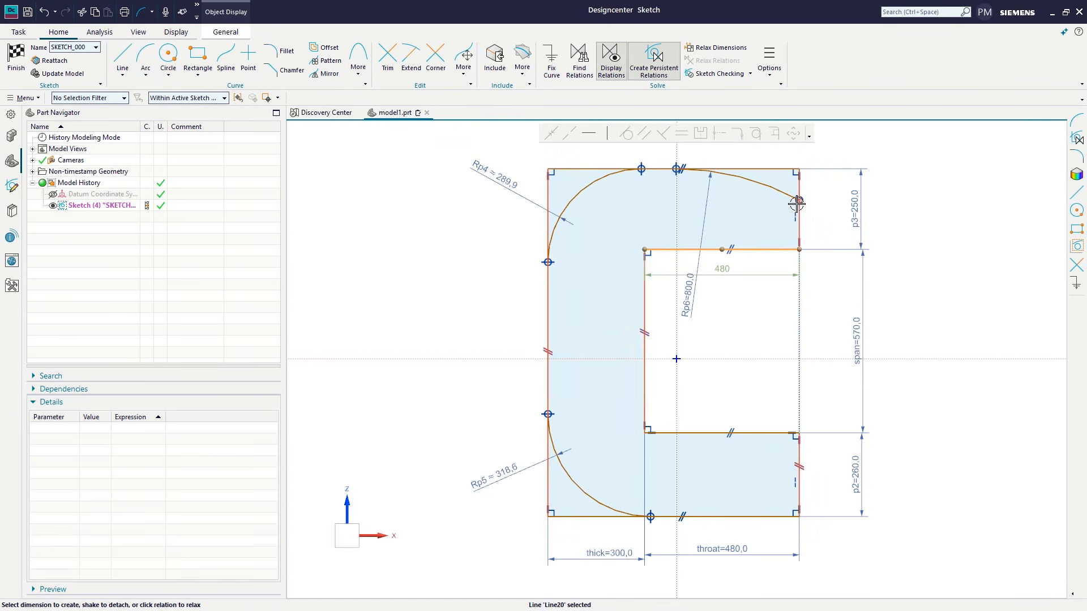
left_click(800, 200)
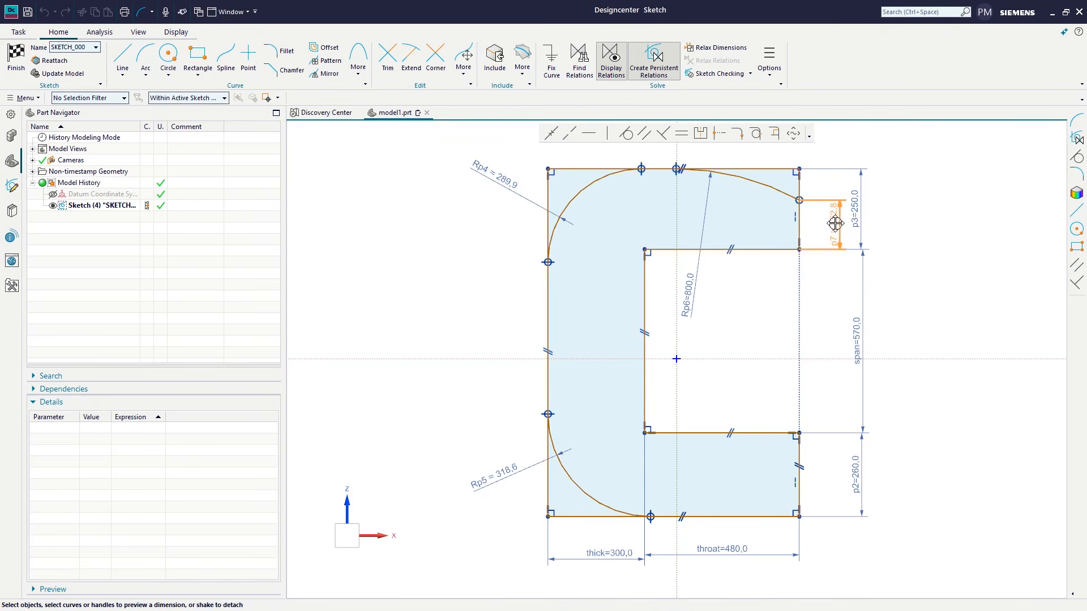
left_click(827, 232)
key("Return")
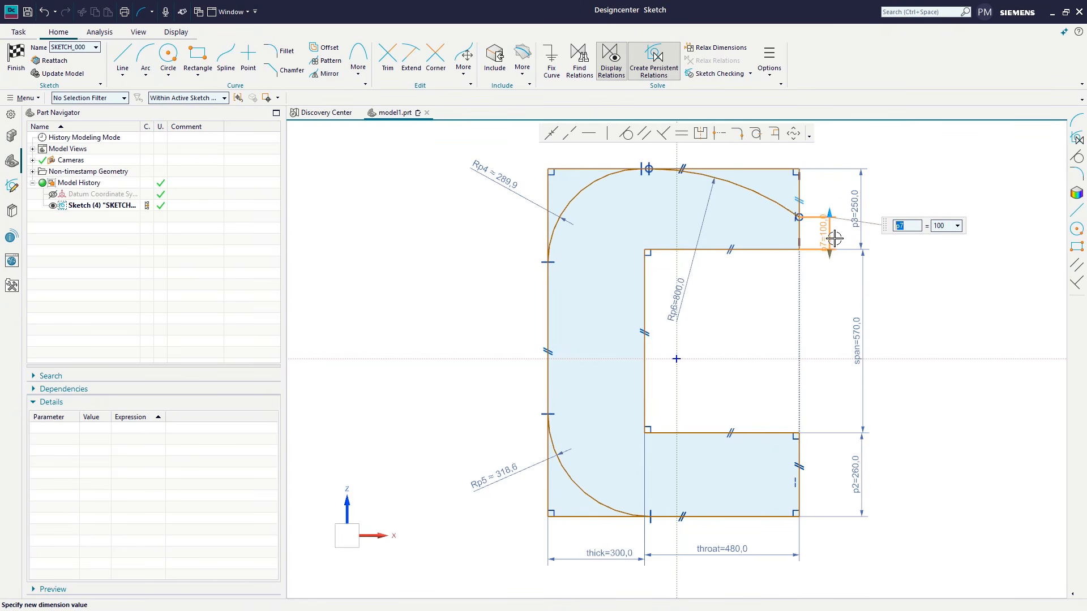
middle_click(732, 210)
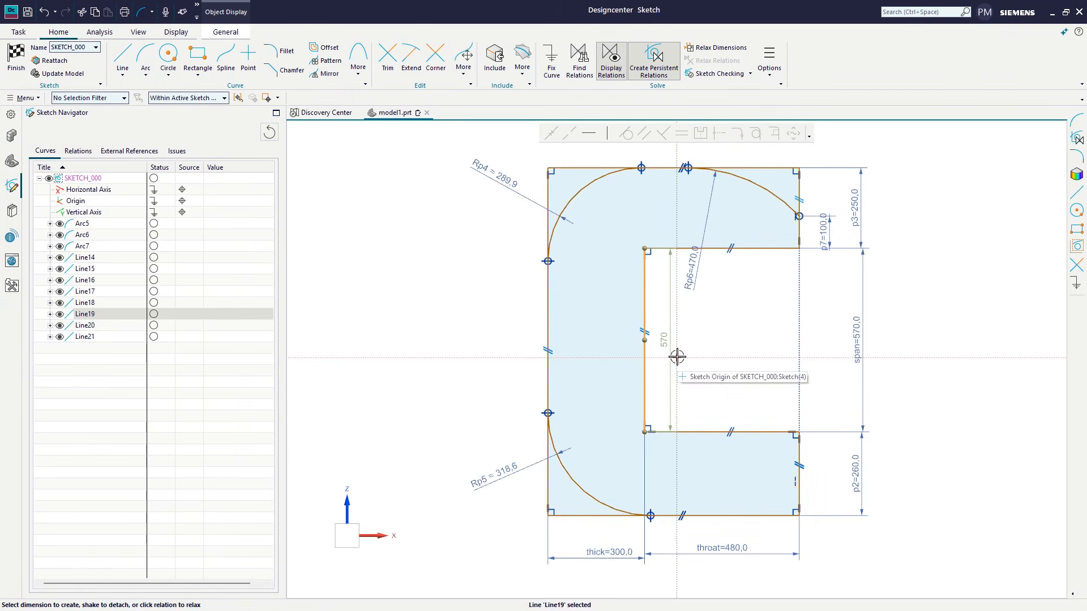
Step: Dimension the inner vertical edge from the sketch's vertical axis and the lower arm's inner edge from the horizontal axis
left_click(682, 397)
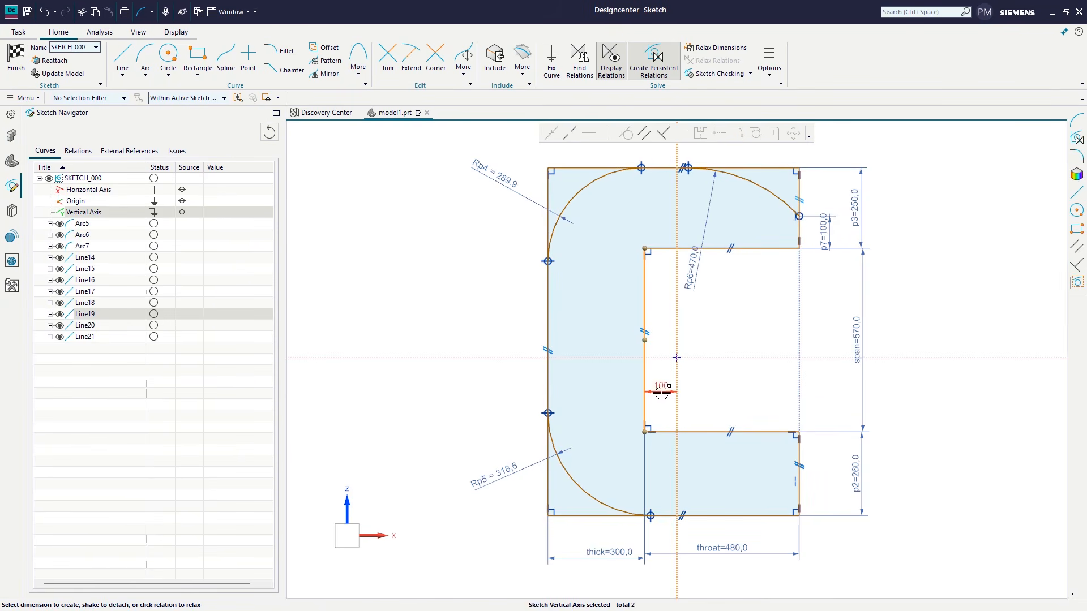
left_click(663, 394)
middle_click(714, 387)
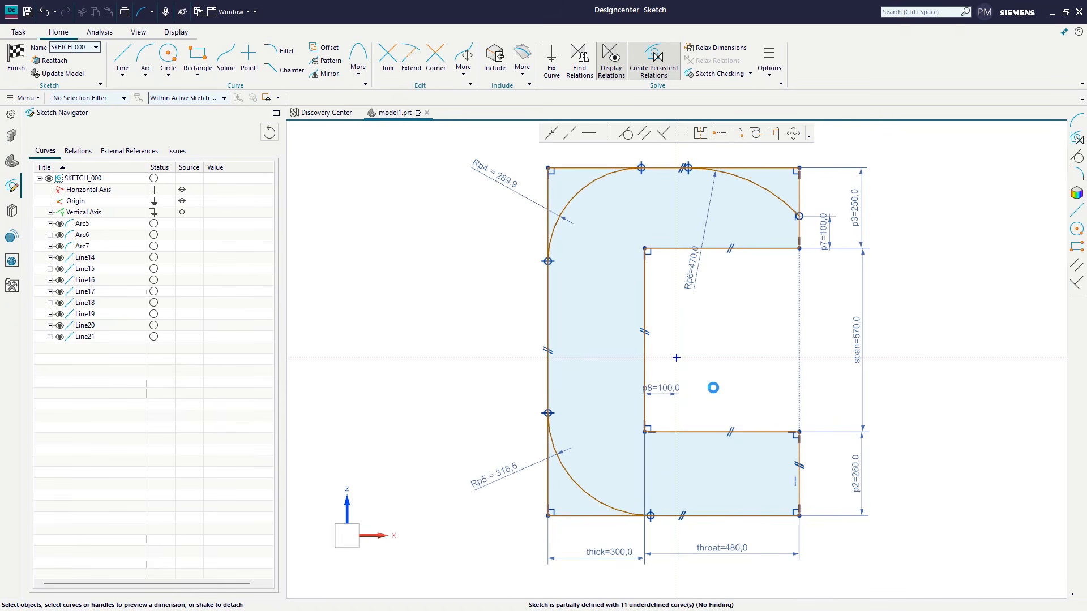
left_click(703, 365)
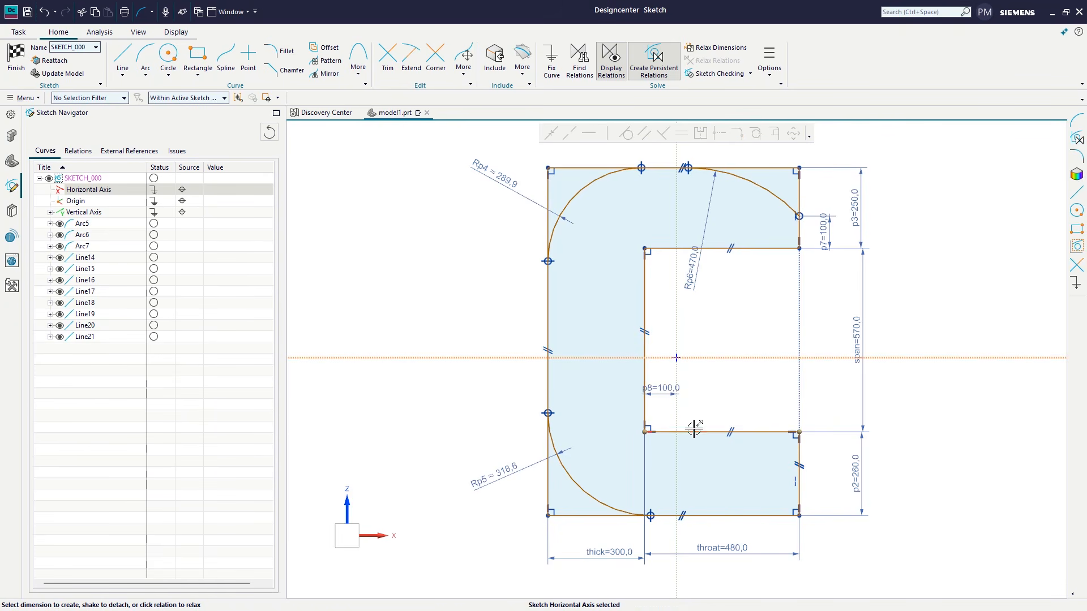
left_click(694, 430)
left_click(692, 390)
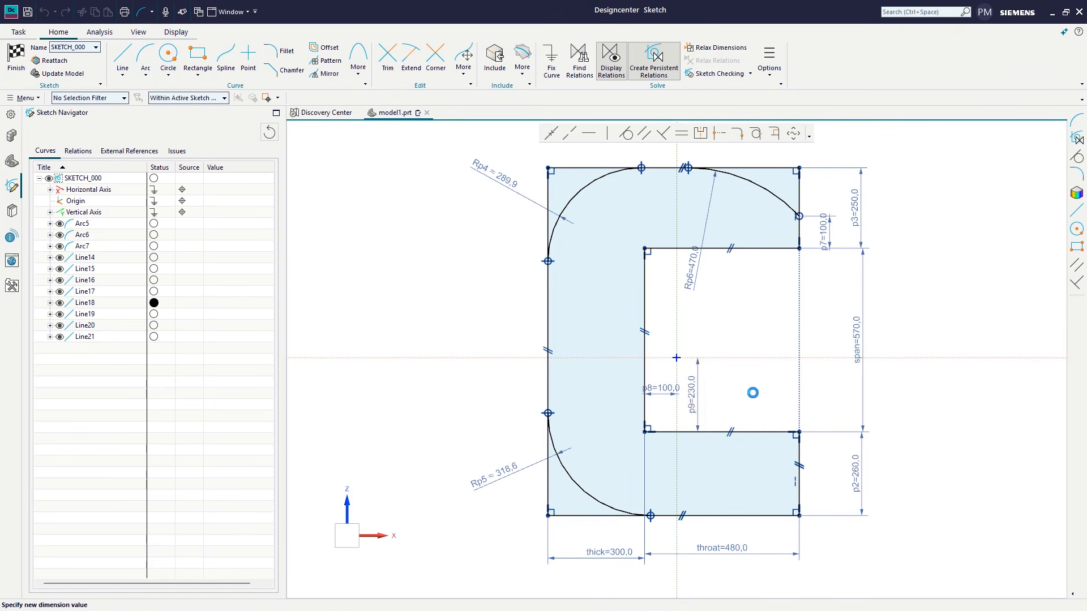
middle_click(517, 440)
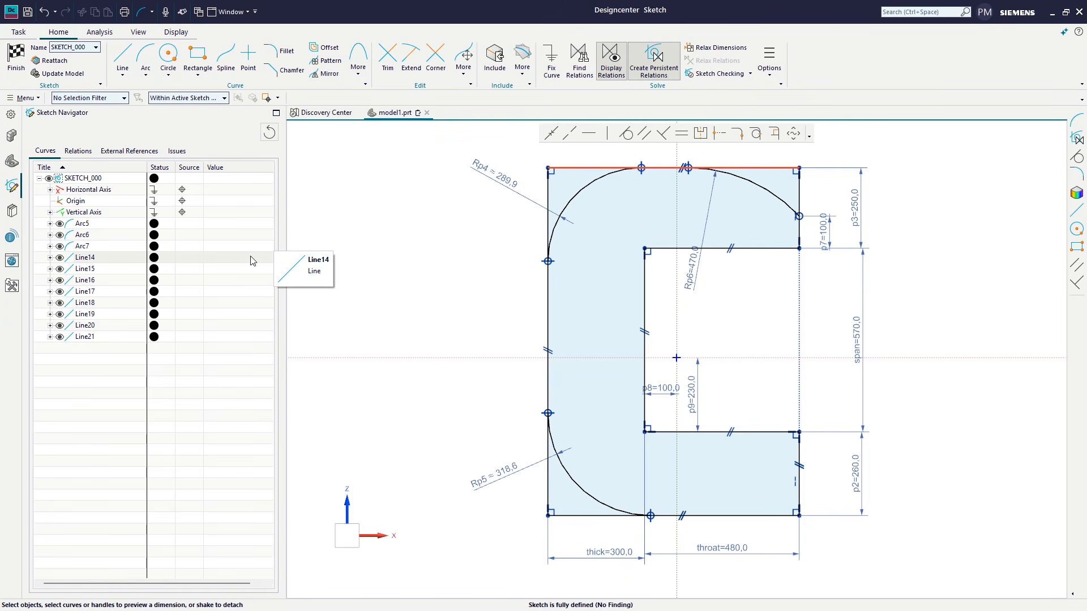
Step: Turn off persistent relation creation and draw a tilted three-point rectangle, about 130 by 450 mm at 300°, across the profile's outer left edge
left_click(654, 66)
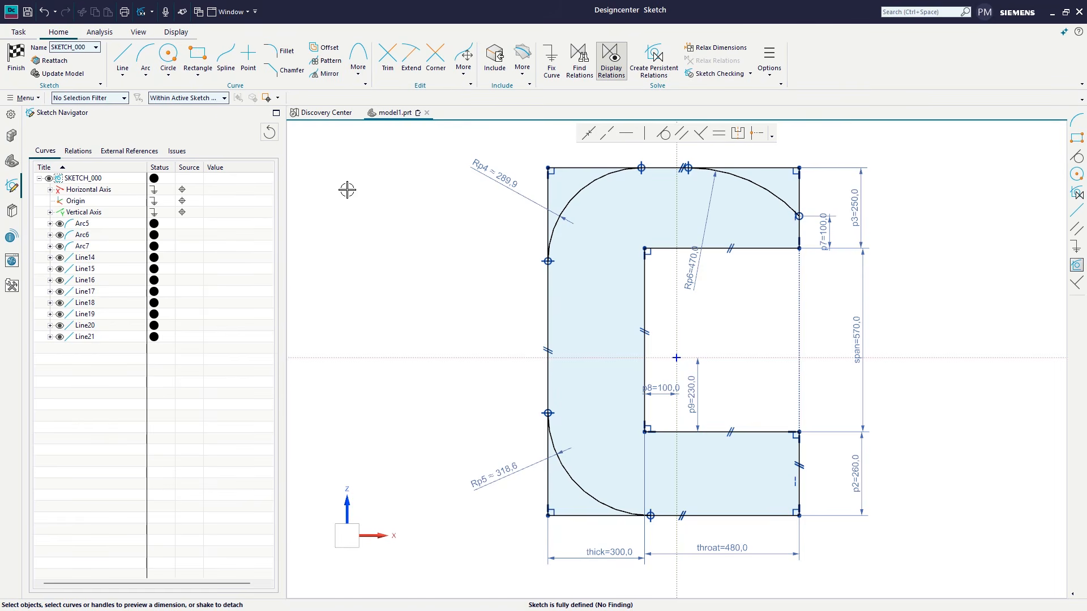
left_click(199, 75)
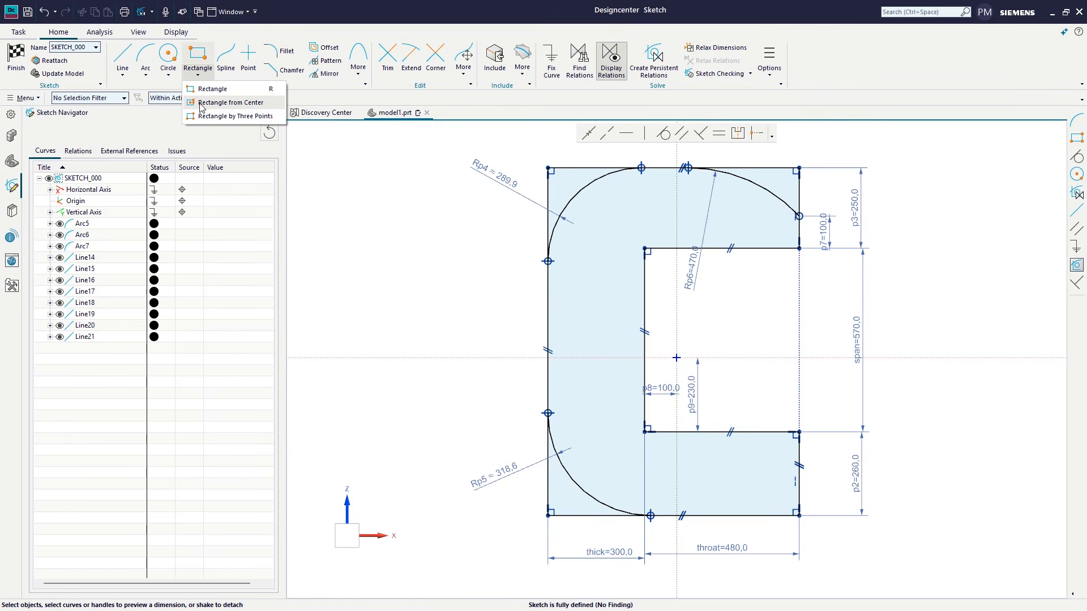
left_click(229, 117)
left_click(473, 386)
left_click(495, 423)
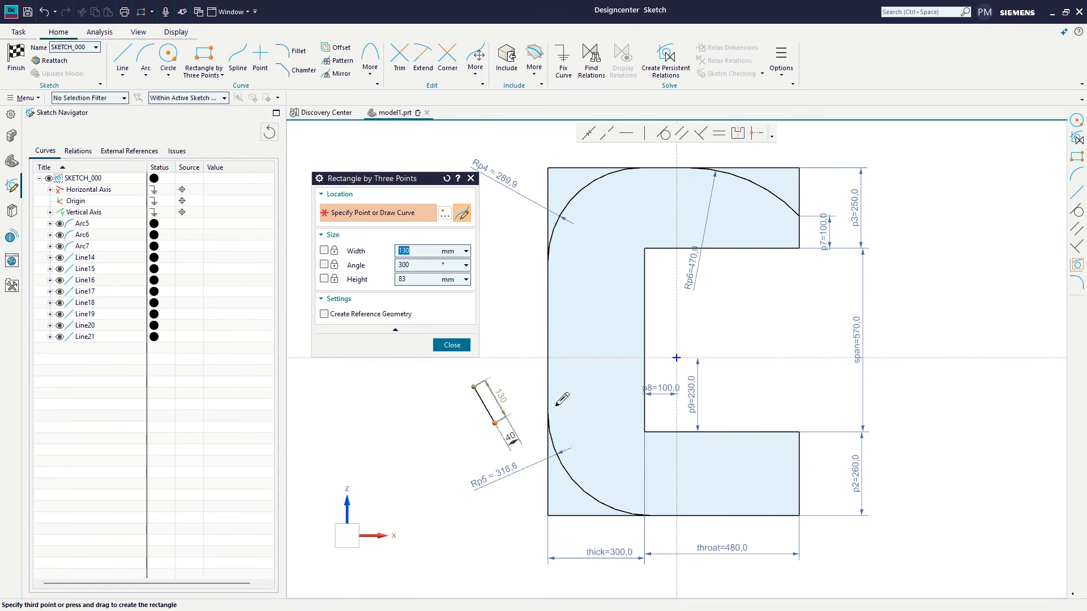
left_click(620, 352)
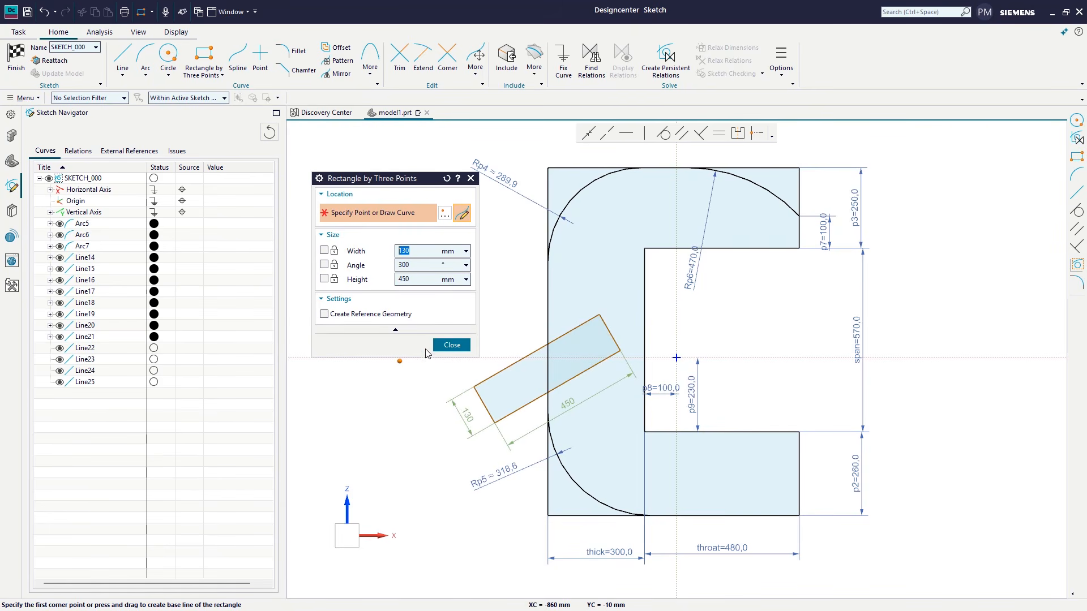
left_click(451, 346)
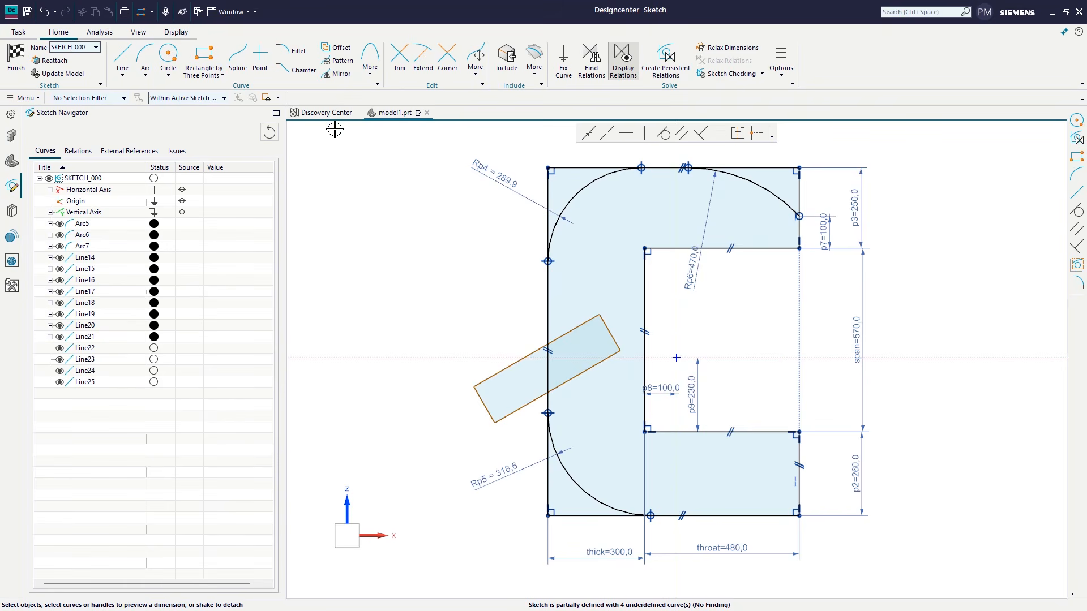
Step: Draw a circle of 130 mm diameter centred on the rectangle's upper short side and trim the inner curves to leave a rounded end
left_click(168, 56)
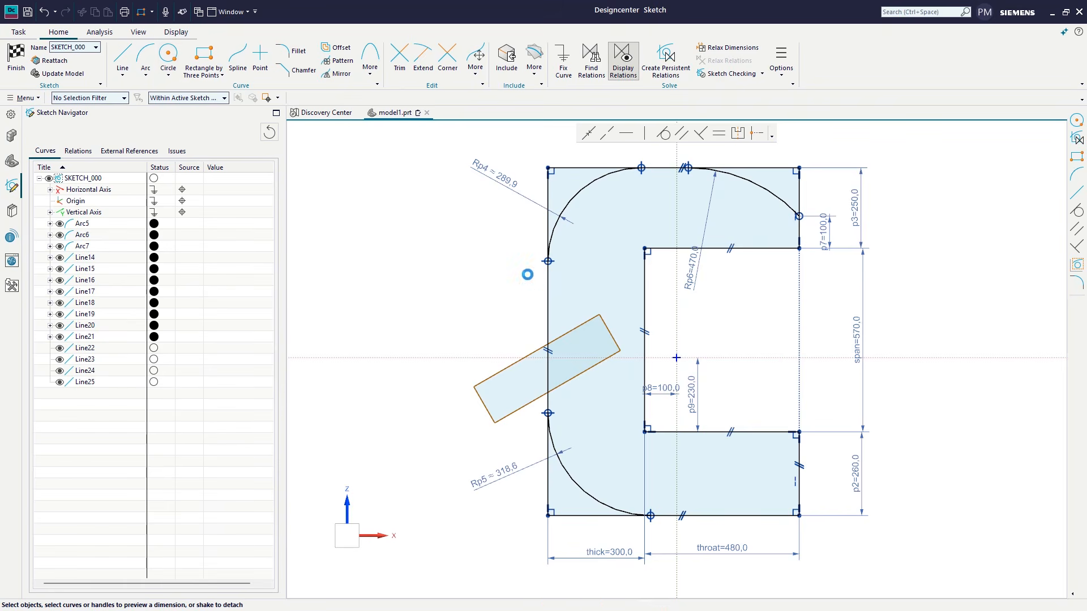
left_click(610, 332)
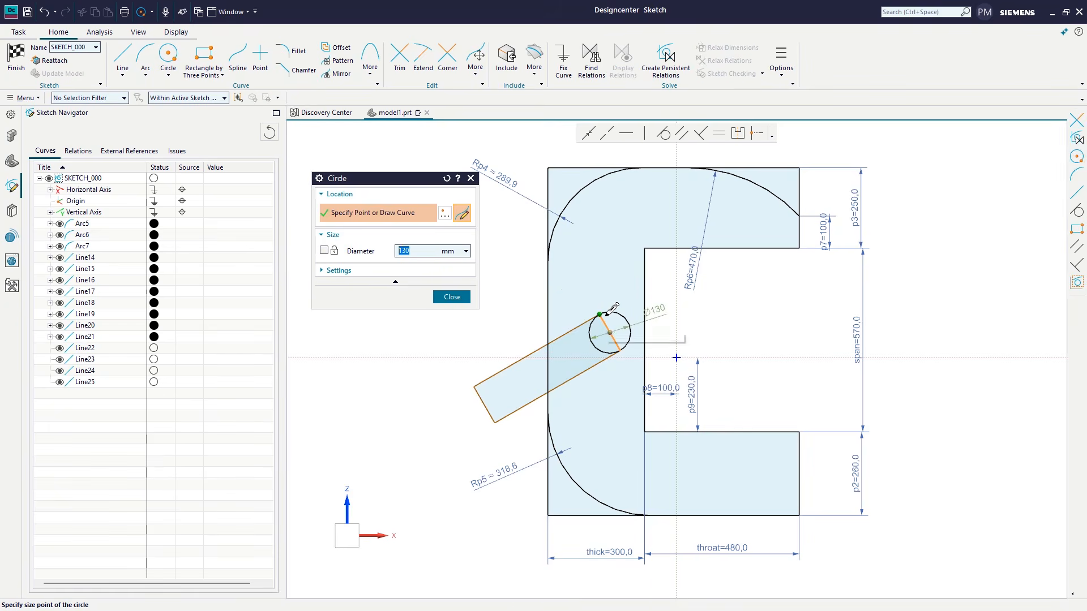
left_click(613, 307)
left_click(452, 297)
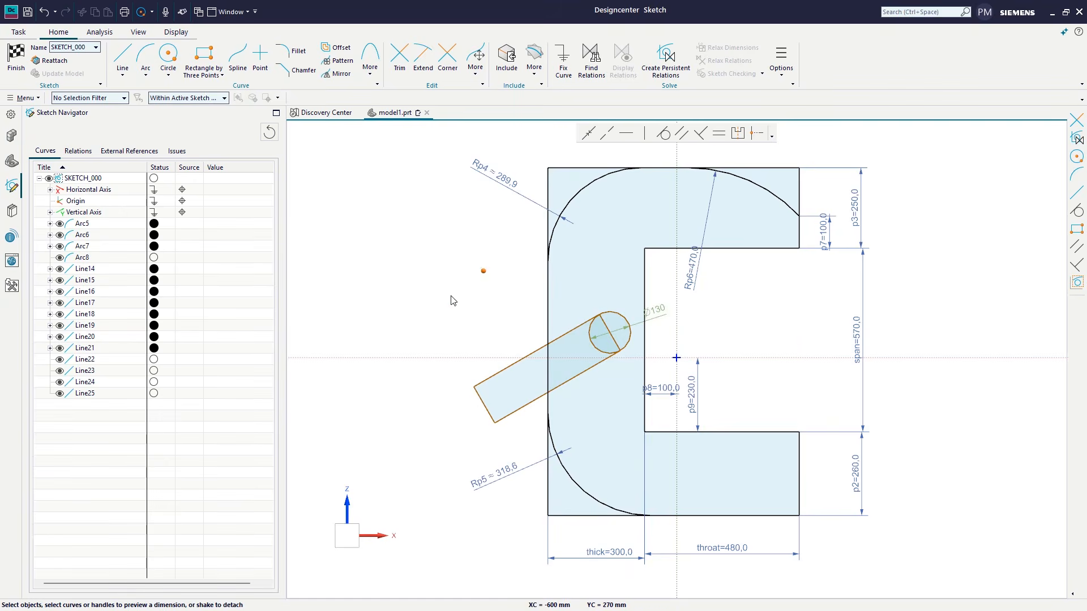
left_click(401, 58)
left_click_drag(614, 326, 584, 339)
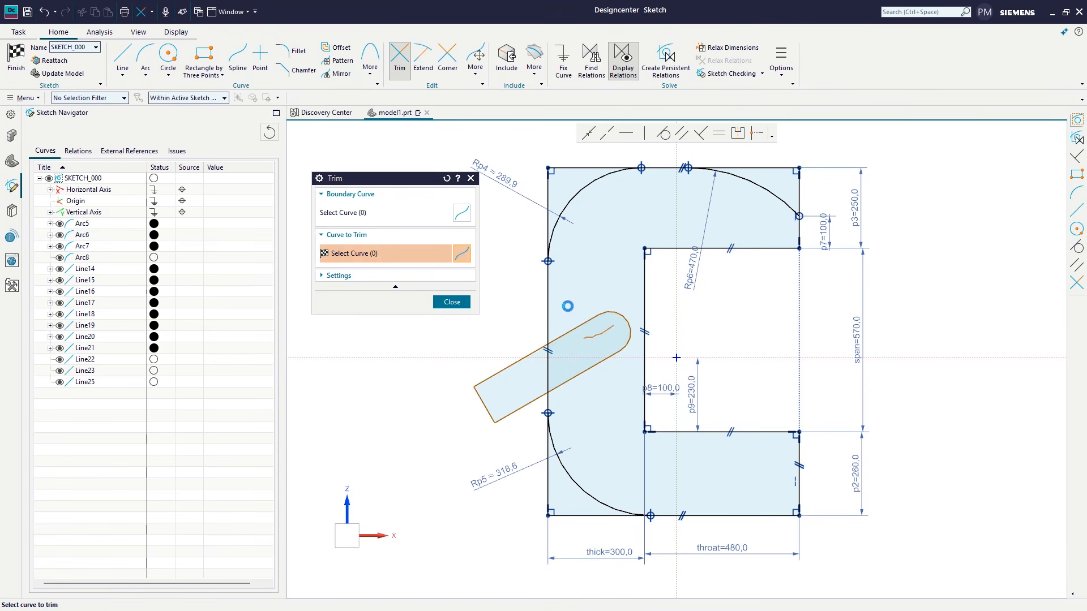
left_click(452, 302)
Step: Define a work region that contains only the curves of the tilted, round-ended shape
left_click(783, 77)
left_click(806, 102)
left_click_drag(438, 455, 698, 286)
left_click(411, 283)
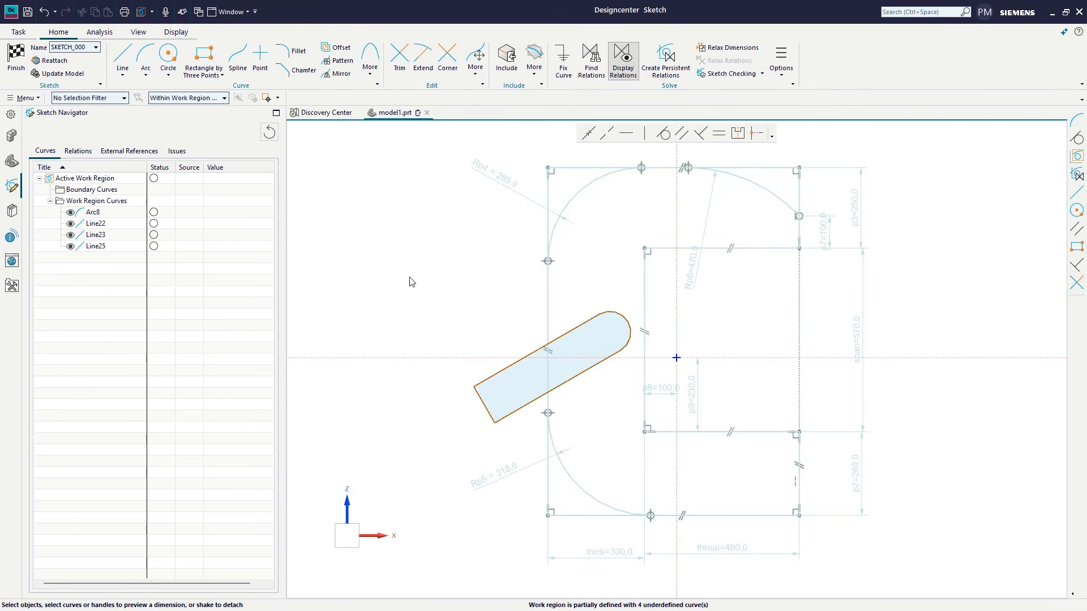
Step: Turn on persistent relation creation, make the tilted shape's long sides parallel and make its straight end perpendicular to the lower long side
left_click(666, 59)
left_click(644, 134)
left_click(545, 347)
left_click(518, 406)
left_click(411, 356)
left_click(663, 134)
left_click(514, 412)
left_click(487, 406)
left_click(371, 356)
Step: Make the rounded end of the tilted shape tangent to its long sides
left_click(625, 134)
left_click(627, 322)
left_click(591, 371)
left_click(412, 356)
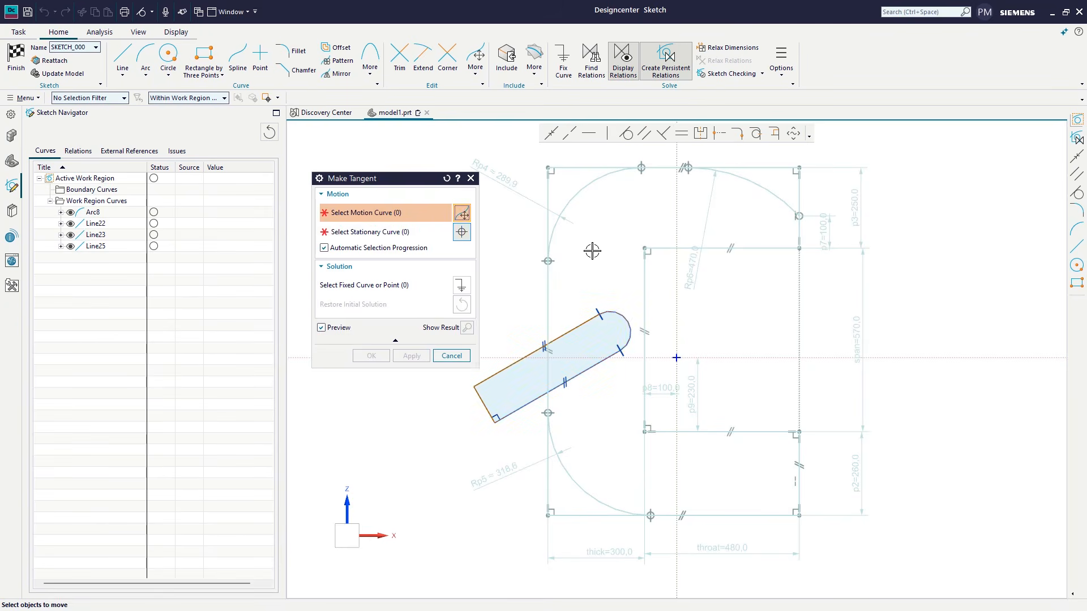
left_click(451, 357)
Step: Dimension the tilted shape's straight end and upper long side, setting them to 170 mm and 370 mm
left_click(478, 397)
left_click_drag(494, 397, 444, 413)
left_click(444, 334)
left_click(515, 347)
left_click_drag(539, 356, 509, 307)
type("370")
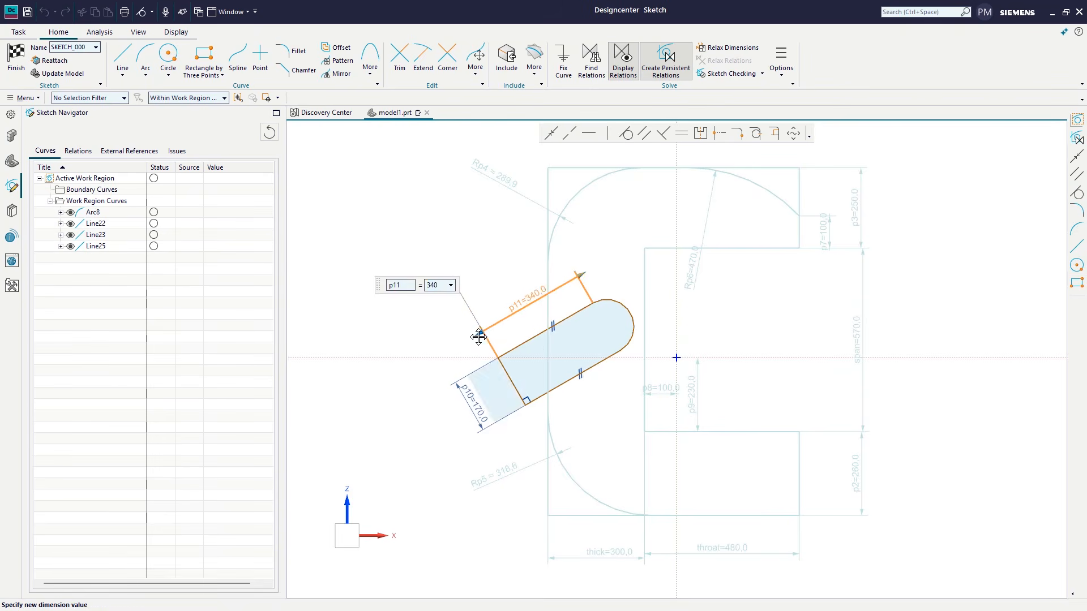
key("Return")
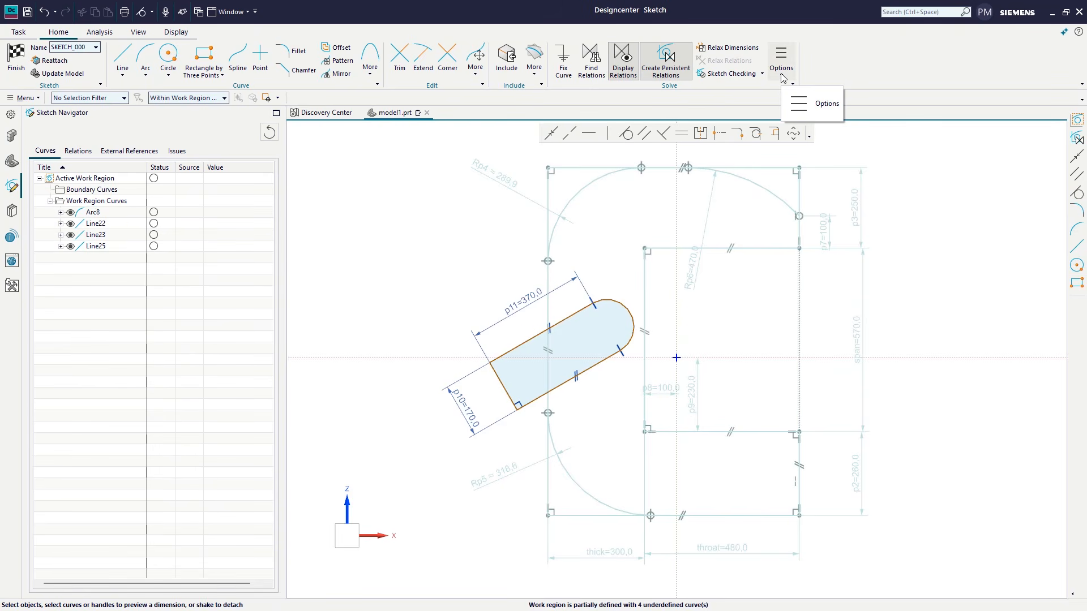
Step: Expand the work region to the entire sketch
left_click(781, 68)
left_click(803, 102)
left_click(392, 211)
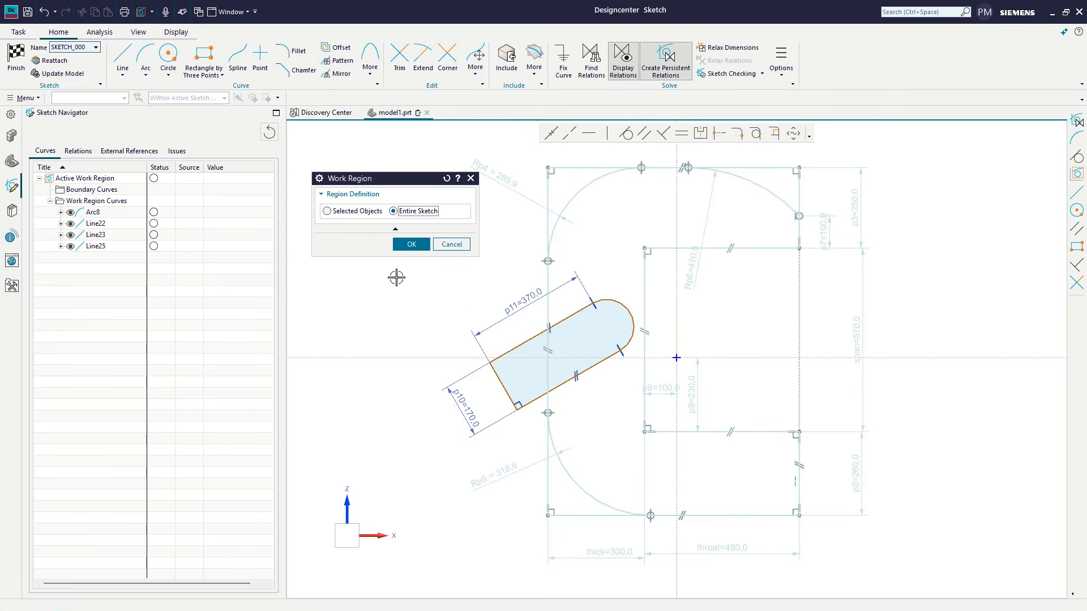
left_click(411, 244)
Step: Dimension the center of the tilted shape's rounded end from the C-shape's inner vertical edge and from its upper inner horizontal edge
left_click(645, 288)
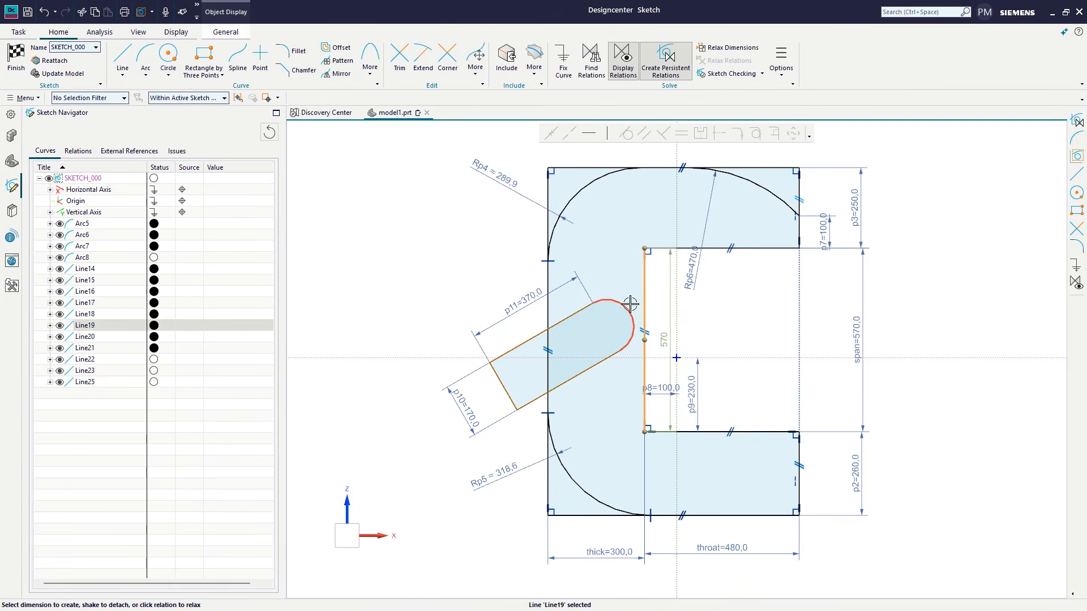
left_click(609, 327)
left_click(623, 213)
left_click(657, 279)
left_click(606, 328)
left_click(669, 249)
left_click(673, 285)
left_click(730, 329)
Step: Dimension the angle between the tilted shape's lower long side and the C-shape's outer vertical edge, setting it to 66°
left_click(535, 404)
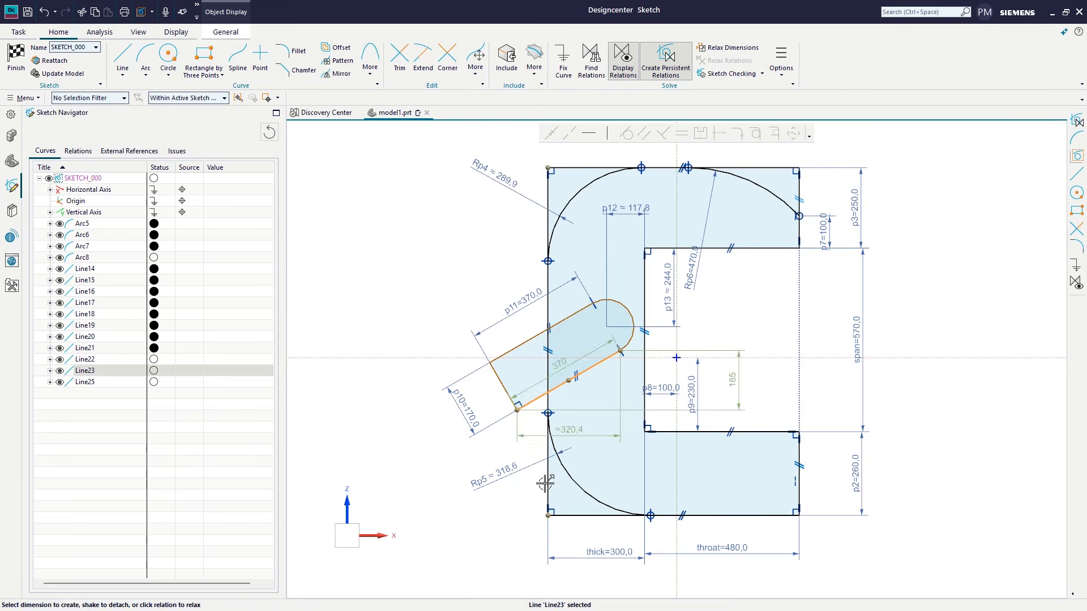
left_click(546, 484)
left_click(469, 512)
left_click_drag(420, 466, 403, 445)
left_click(366, 401)
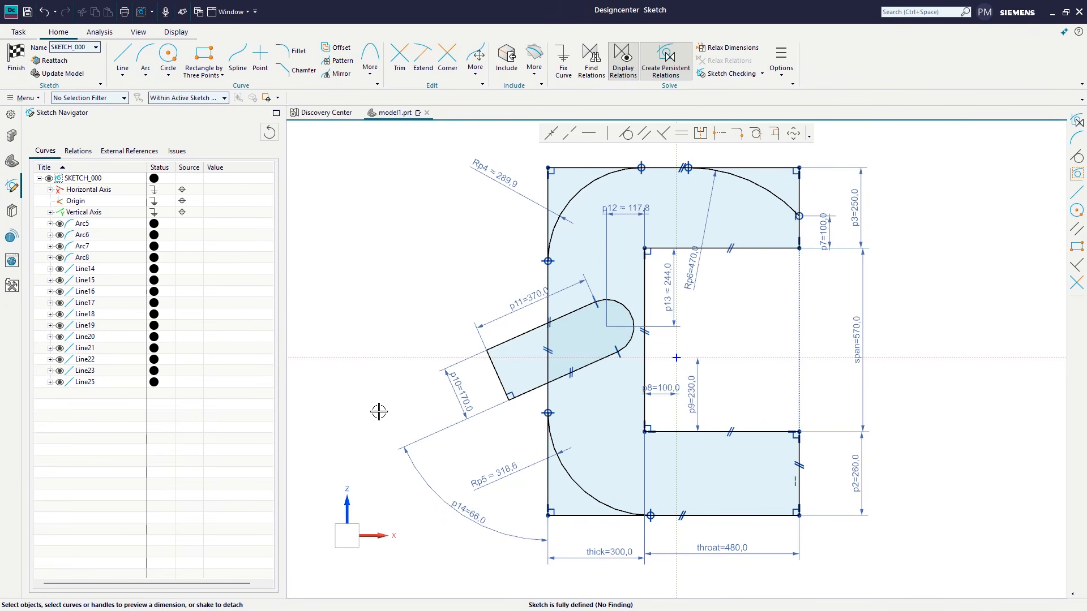
Step: Draw a center line about 455 mm long from the midpoint of the tilted shape's straight end to its rounded end, and finish the sketch
left_click(122, 57)
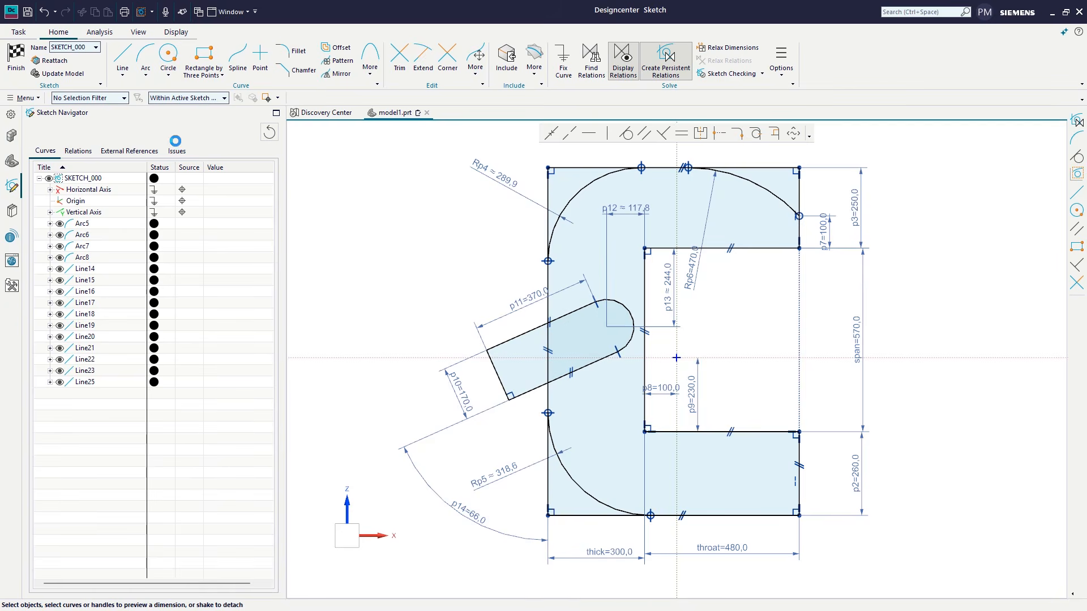
left_click(499, 373)
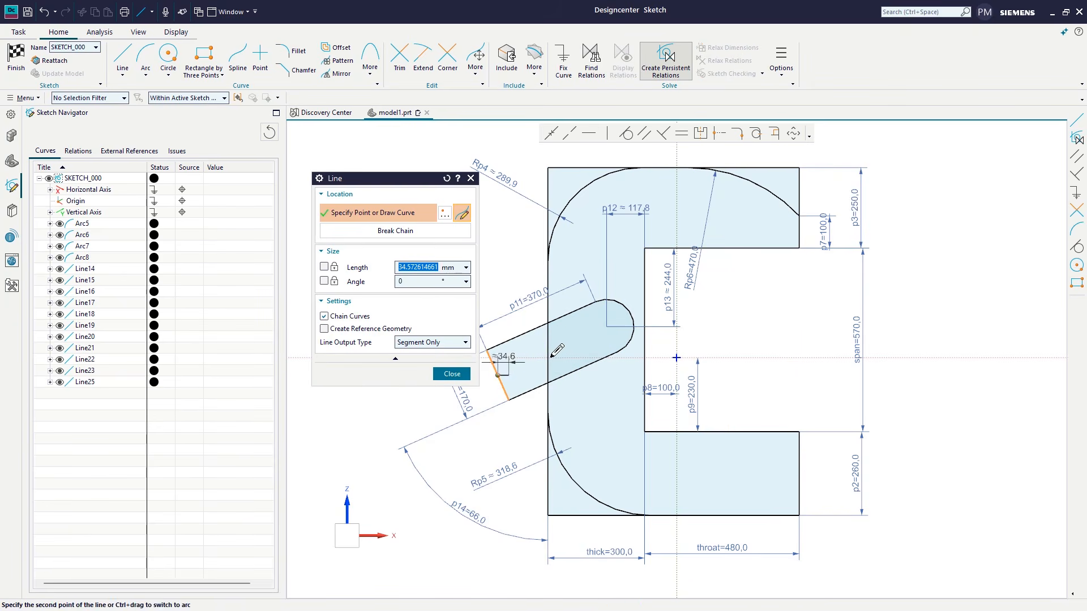
left_click(632, 314)
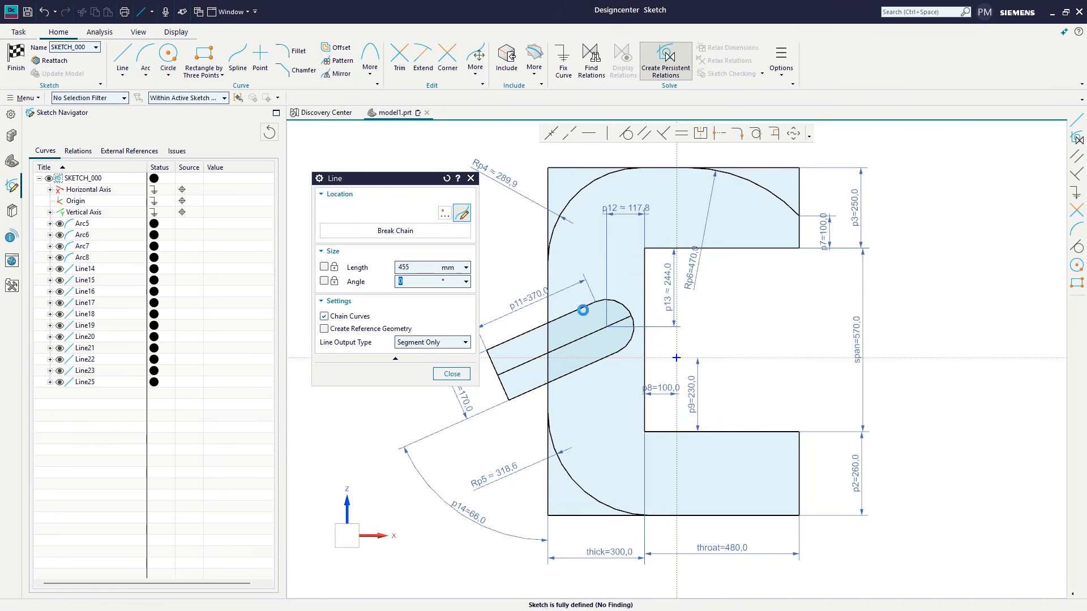
left_click(452, 374)
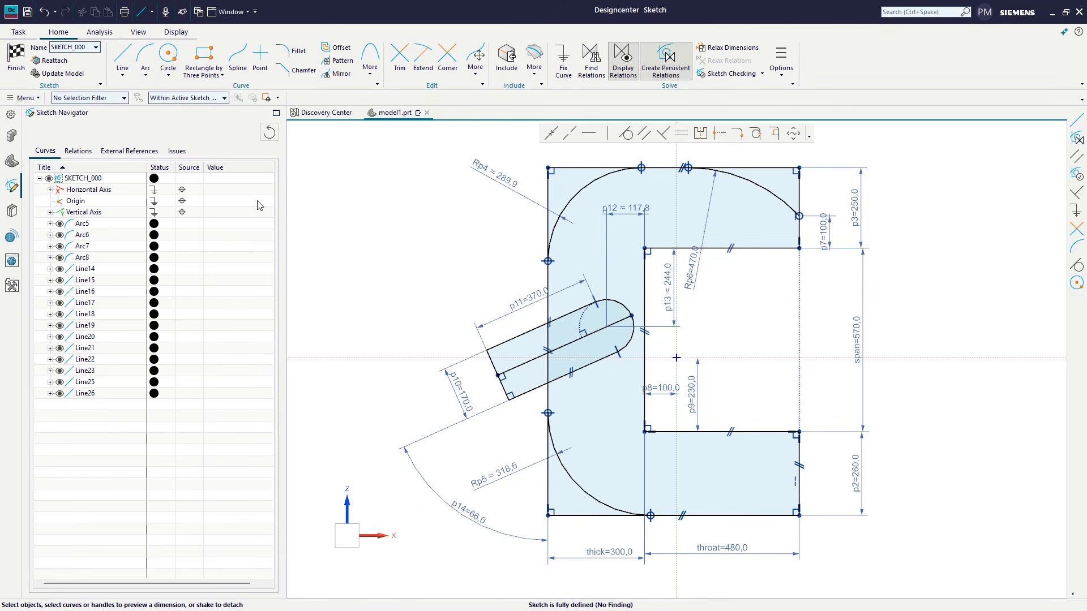
left_click(16, 57)
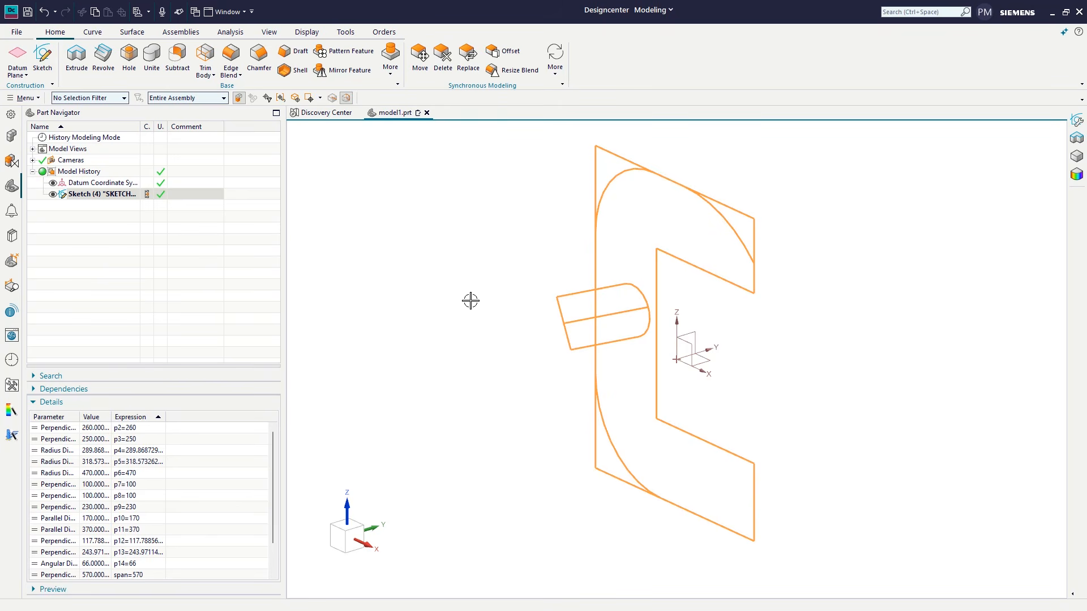
key("Escape")
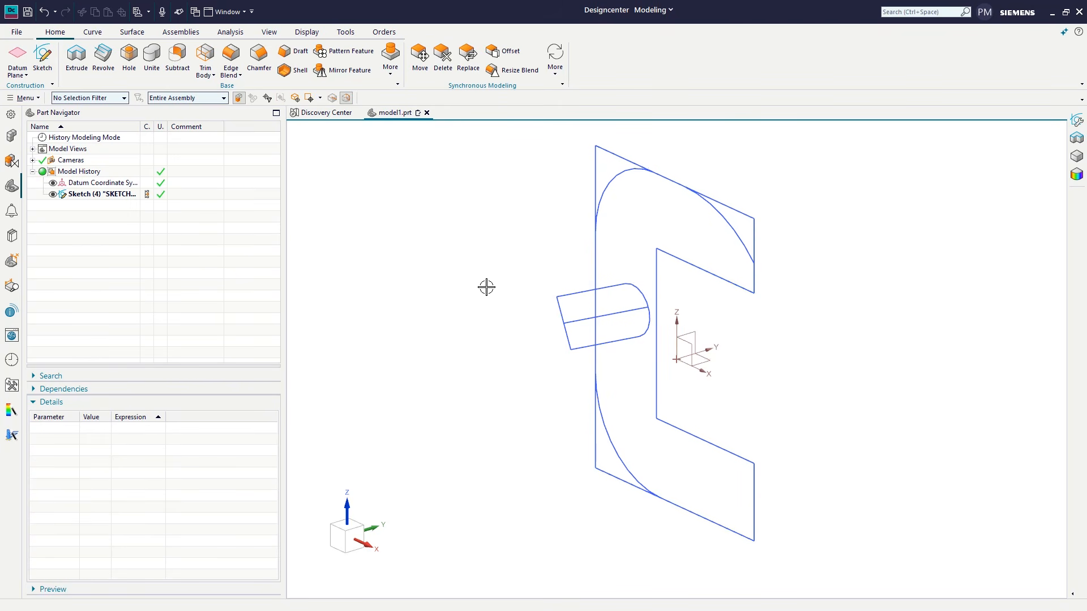
Step: Extrude the closed, rounded C-shaped profile by 150 mm, leaving out the square outer corners and the tilted shape
mouse_move(524, 322)
middle_mouse_down()
mouse_move(563, 296)
mouse_move(556, 322)
middle_mouse_up()
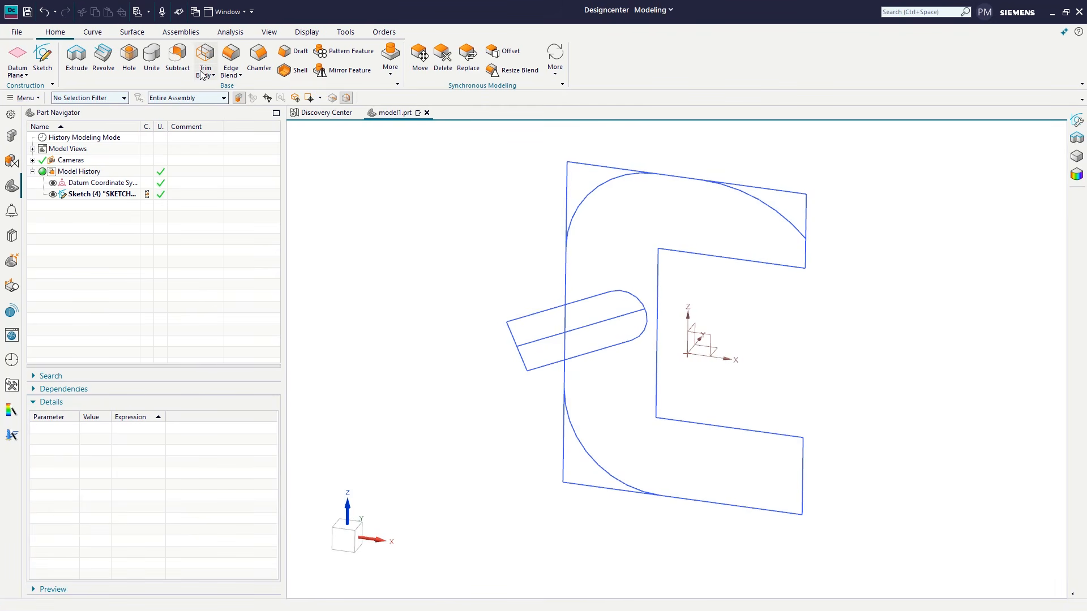
left_click(76, 56)
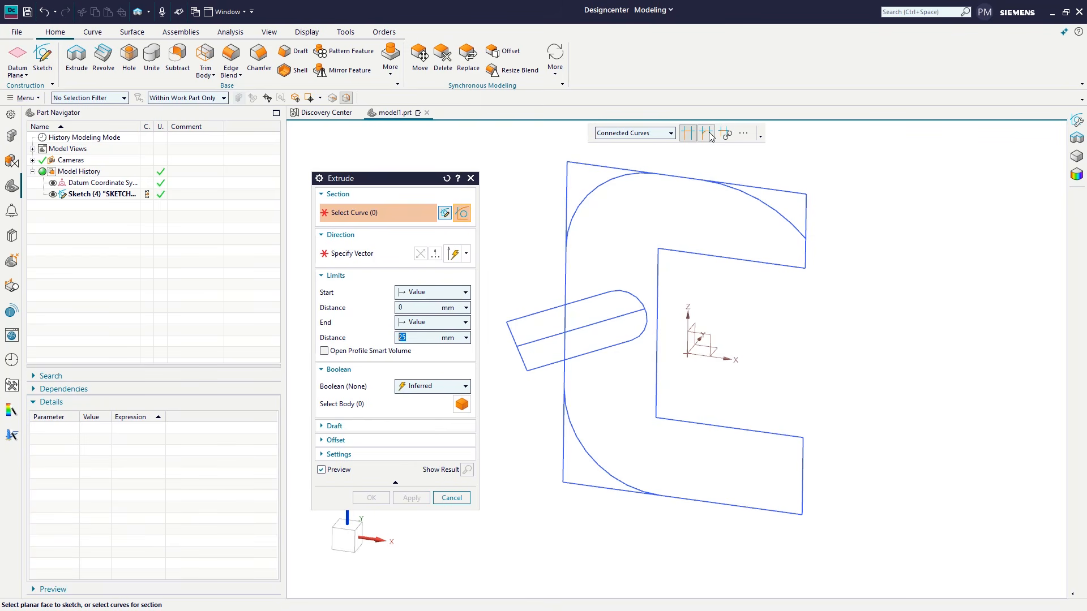
left_click(765, 209)
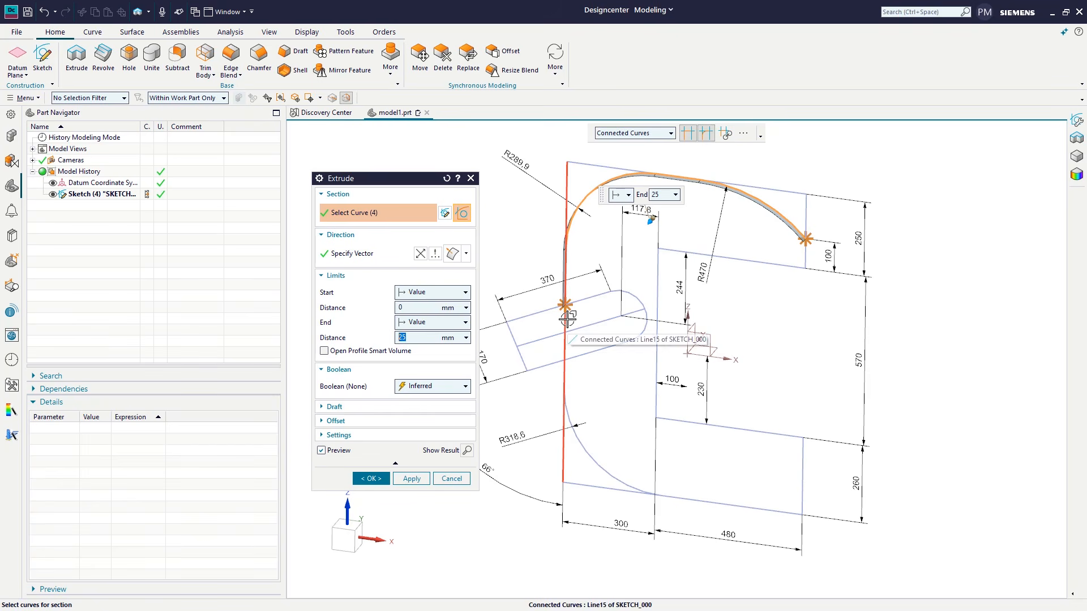
left_click(565, 357)
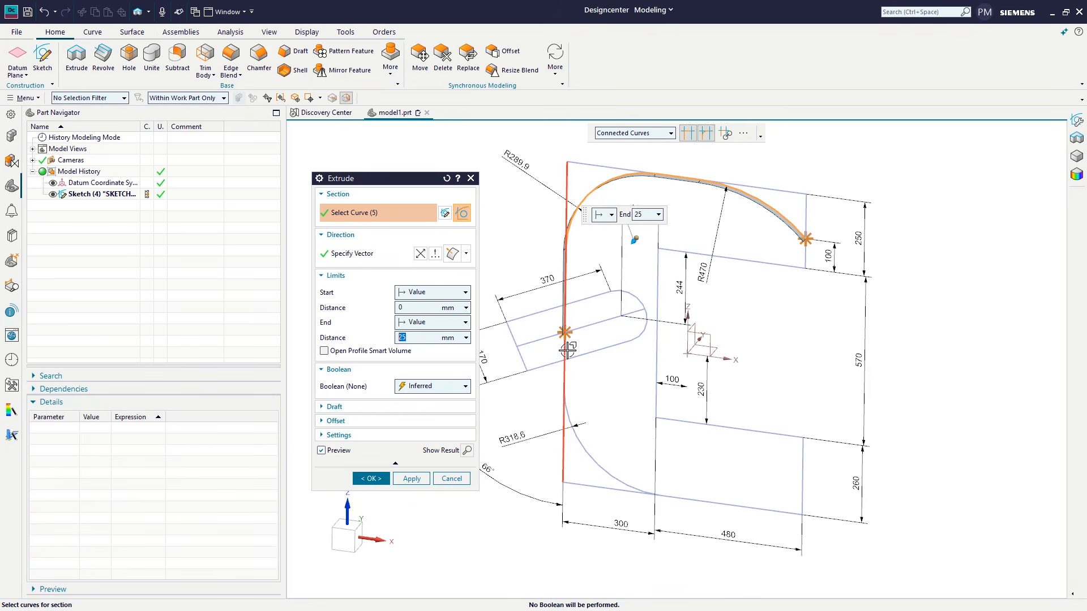
left_click(579, 383)
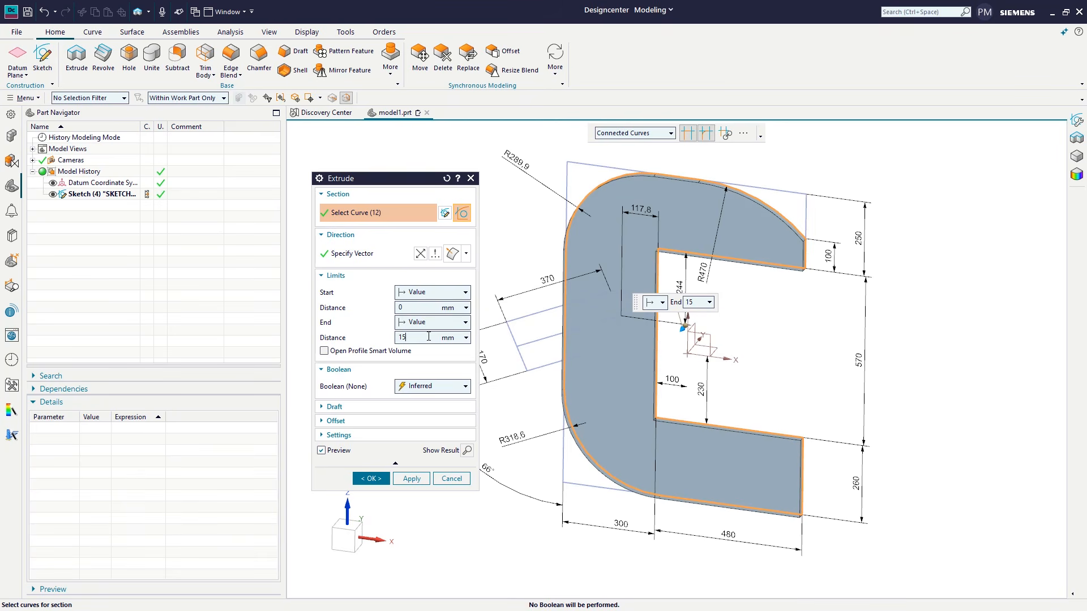
key("Return")
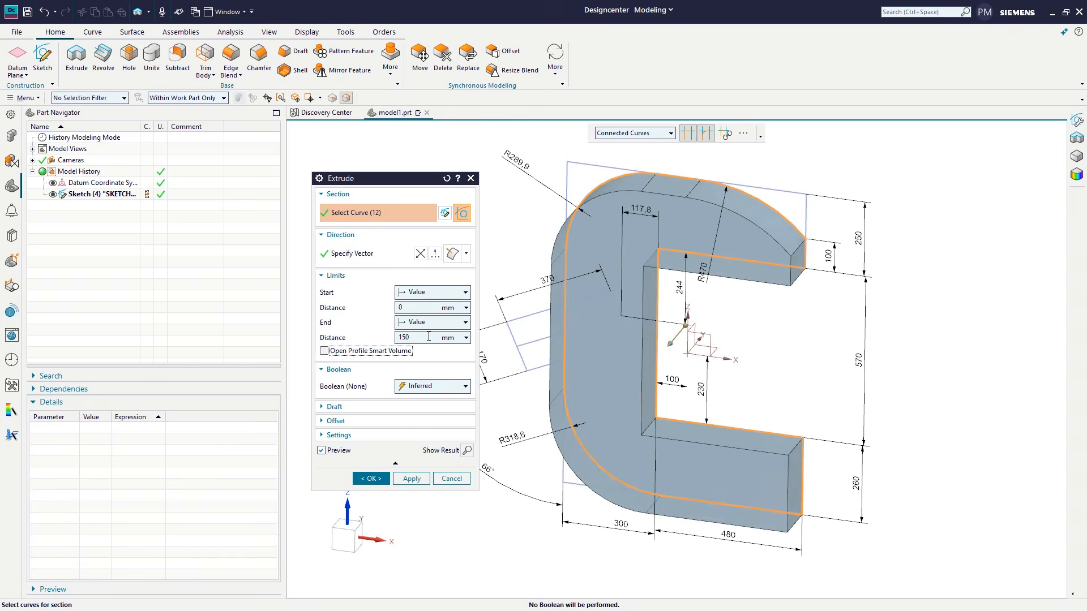
key("Return")
Step: Change the C-shaped extrusion's limits to Symmetric Value, keeping the distance at 150 mm
middle_click_drag(521, 283, 507, 300)
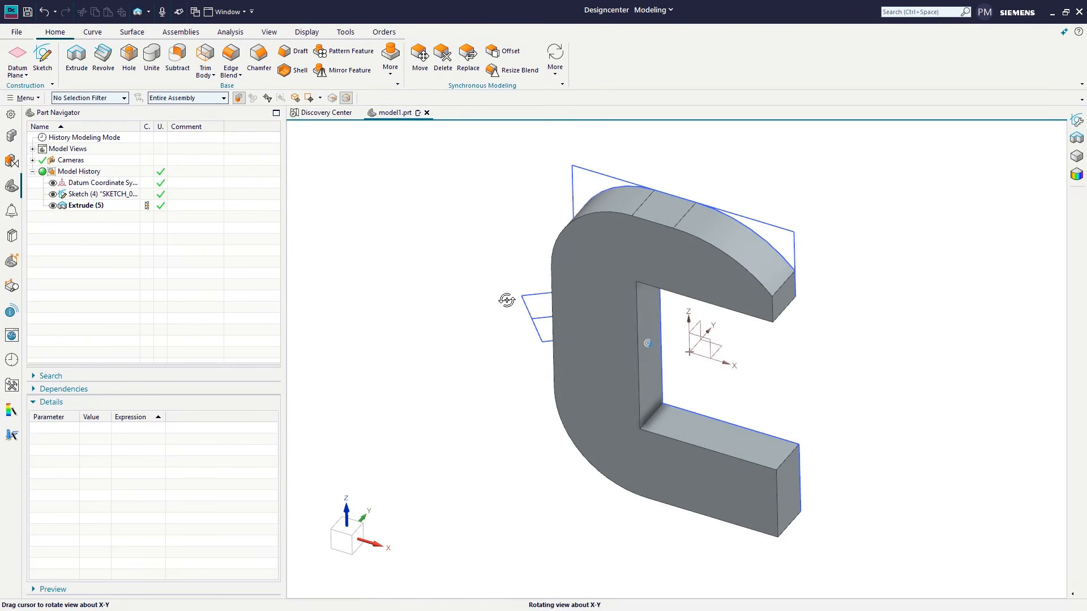
double_click(85, 206)
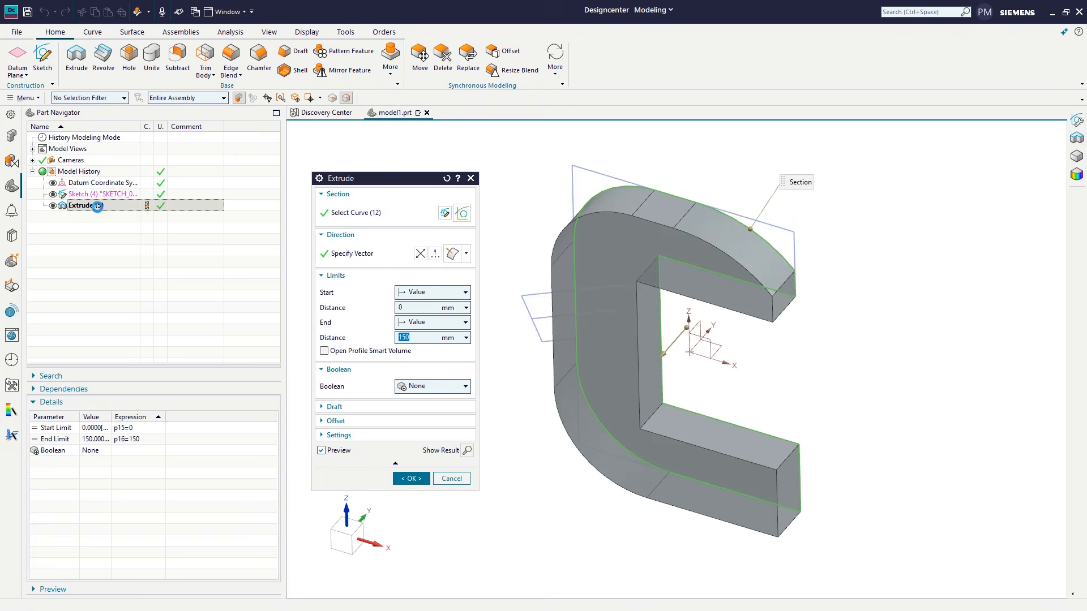
left_click(430, 292)
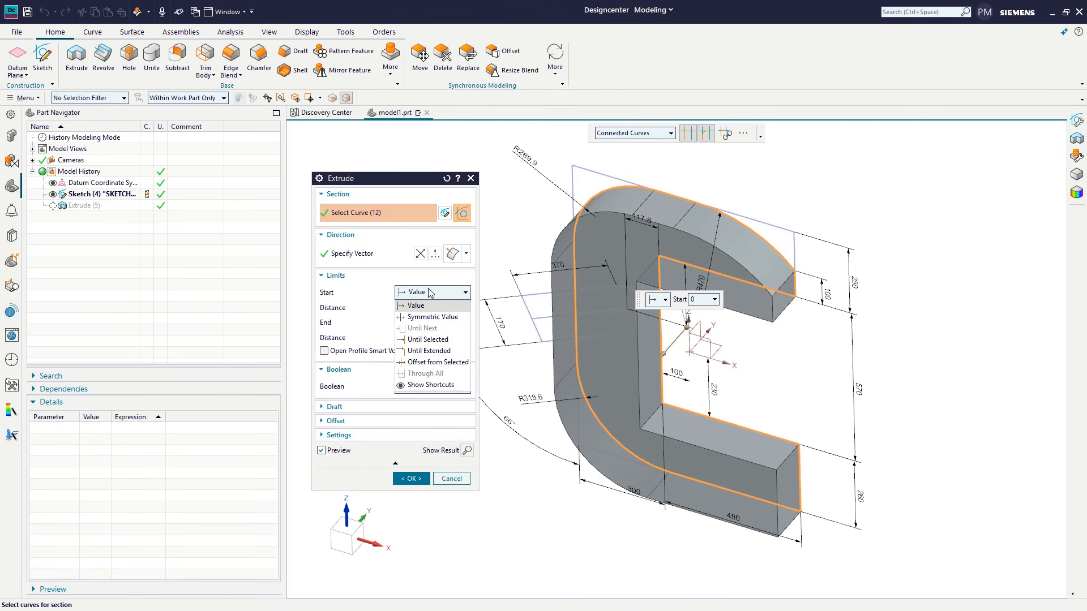
left_click(423, 309)
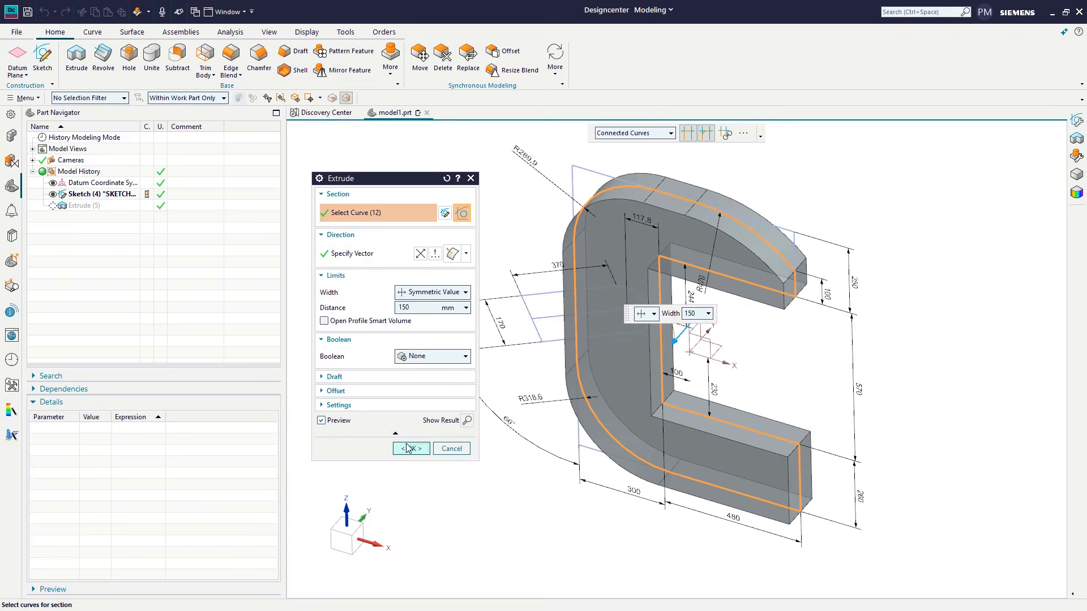
left_click(412, 448)
Step: Turn on the see-through display emphasis so that the sketch curves inside the C-shaped body can be selected
middle_click_drag(473, 347, 547, 324)
scroll(553, 337, "up", 2)
left_click(269, 32)
left_click(307, 32)
left_click(171, 67)
left_click(164, 105)
Step: Revolve the upper half of the tilted, round-ended shape 360° about its center line and unite it with the C-shaped body
left_click(60, 32)
left_click(102, 68)
left_click(696, 135)
left_click(536, 329)
left_click(509, 362)
left_click(658, 282)
left_click(638, 317)
middle_click(555, 221)
left_click(530, 366)
left_click(461, 424)
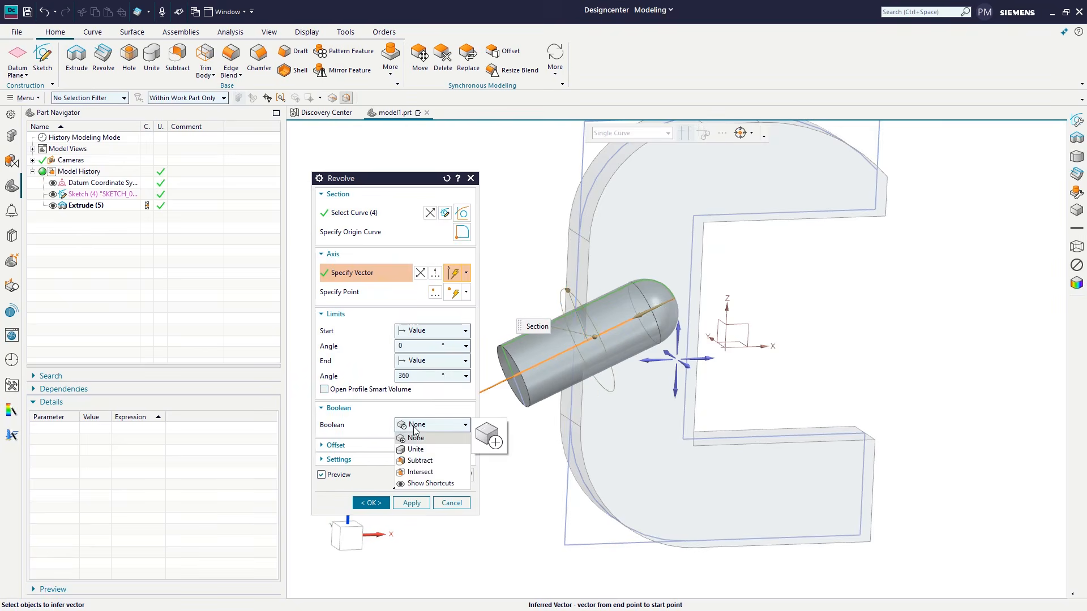
left_click(429, 444)
left_click(371, 521)
Step: Turn off the see-through display emphasis
left_click(306, 32)
left_click(171, 55)
mouse_move(502, 322)
middle_mouse_down()
mouse_move(436, 293)
mouse_move(437, 266)
mouse_move(430, 320)
middle_mouse_up()
scroll(430, 319, "down", 1)
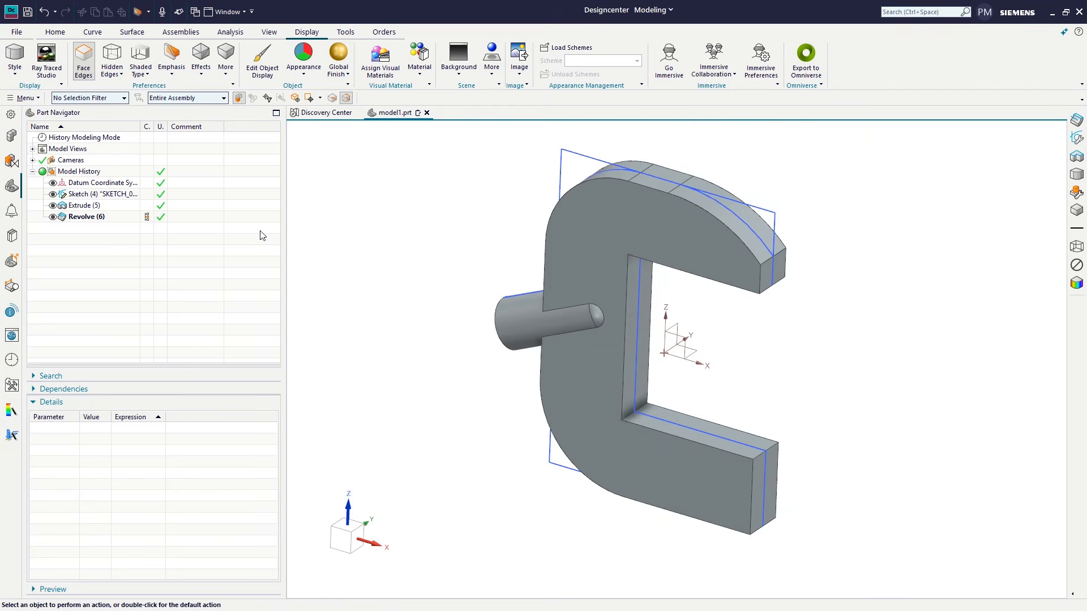
Step: Set the sketch's span dimension to 500 mm from the feature's parameter details
left_click(99, 194)
scroll(122, 537, "down", 1)
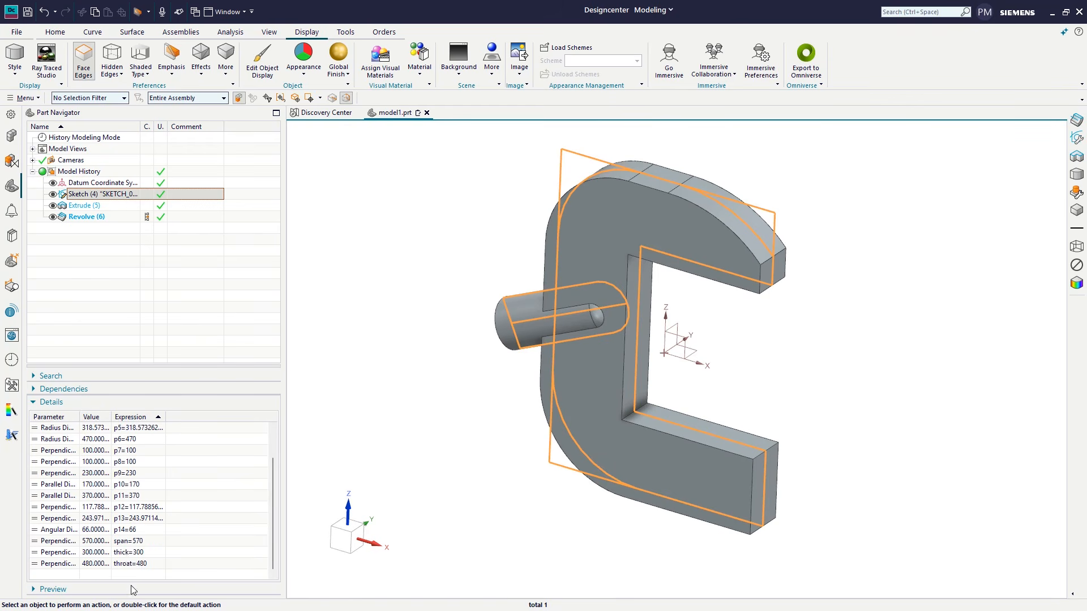
double_click(128, 540)
key("Return")
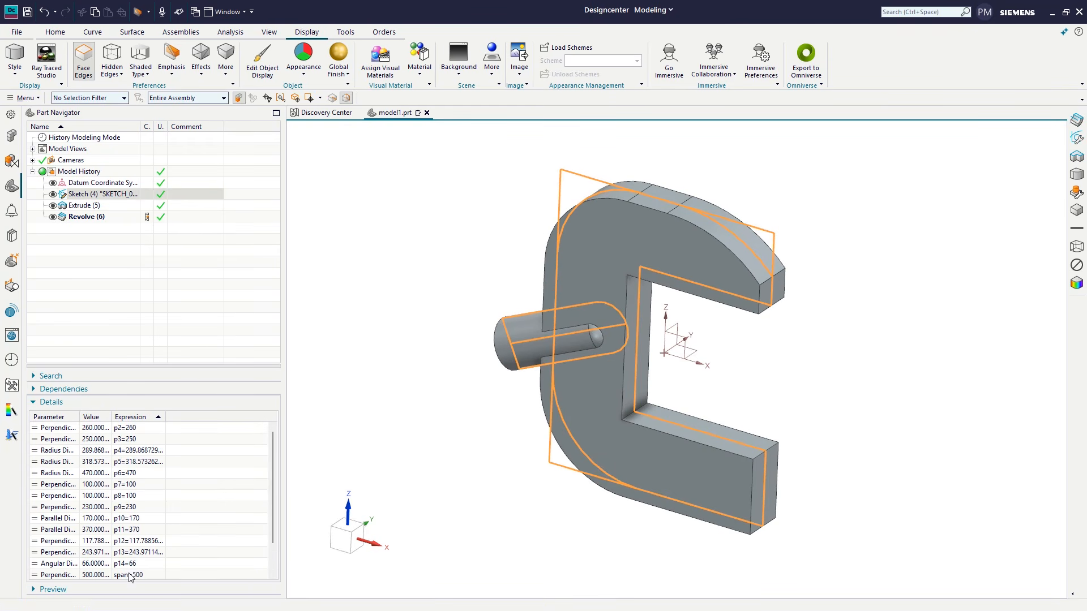
Step: Reduce the sketch's throat dimension to shorten both arms of the C-shape
double_click(128, 564)
key("Return")
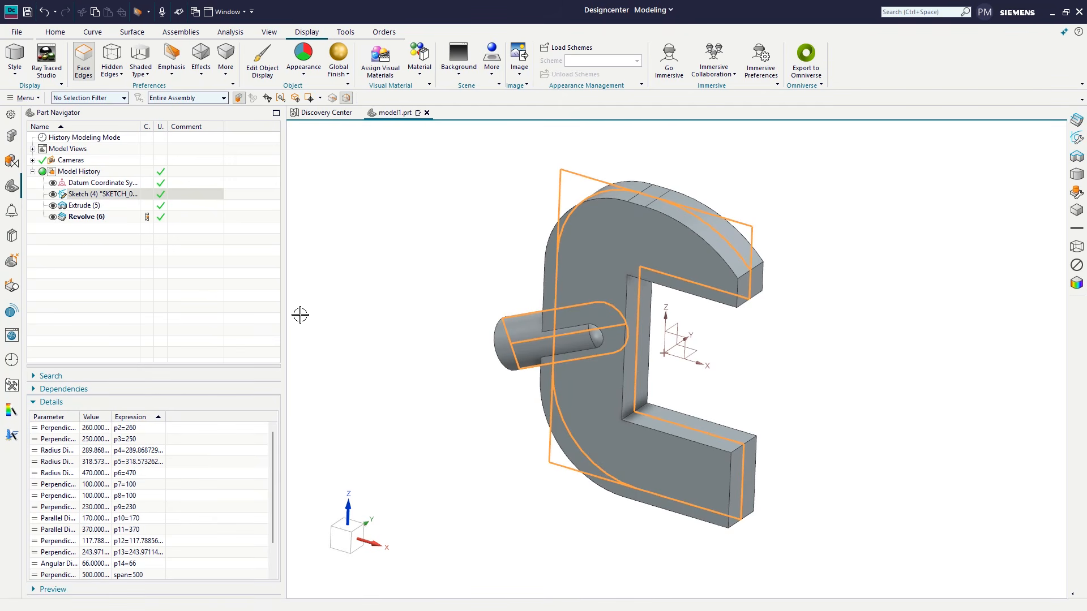
left_click(55, 32)
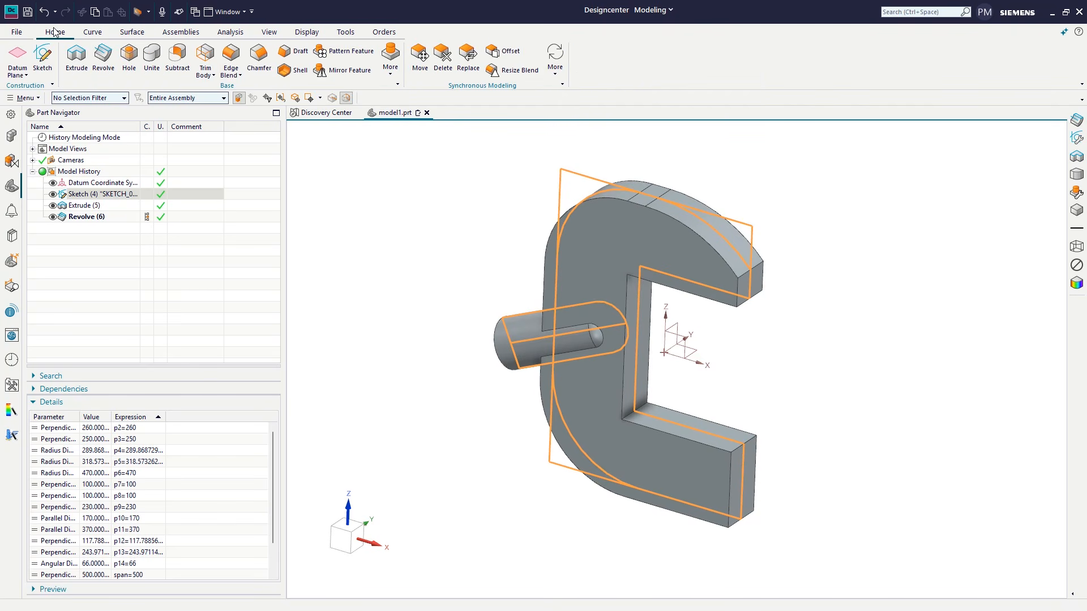